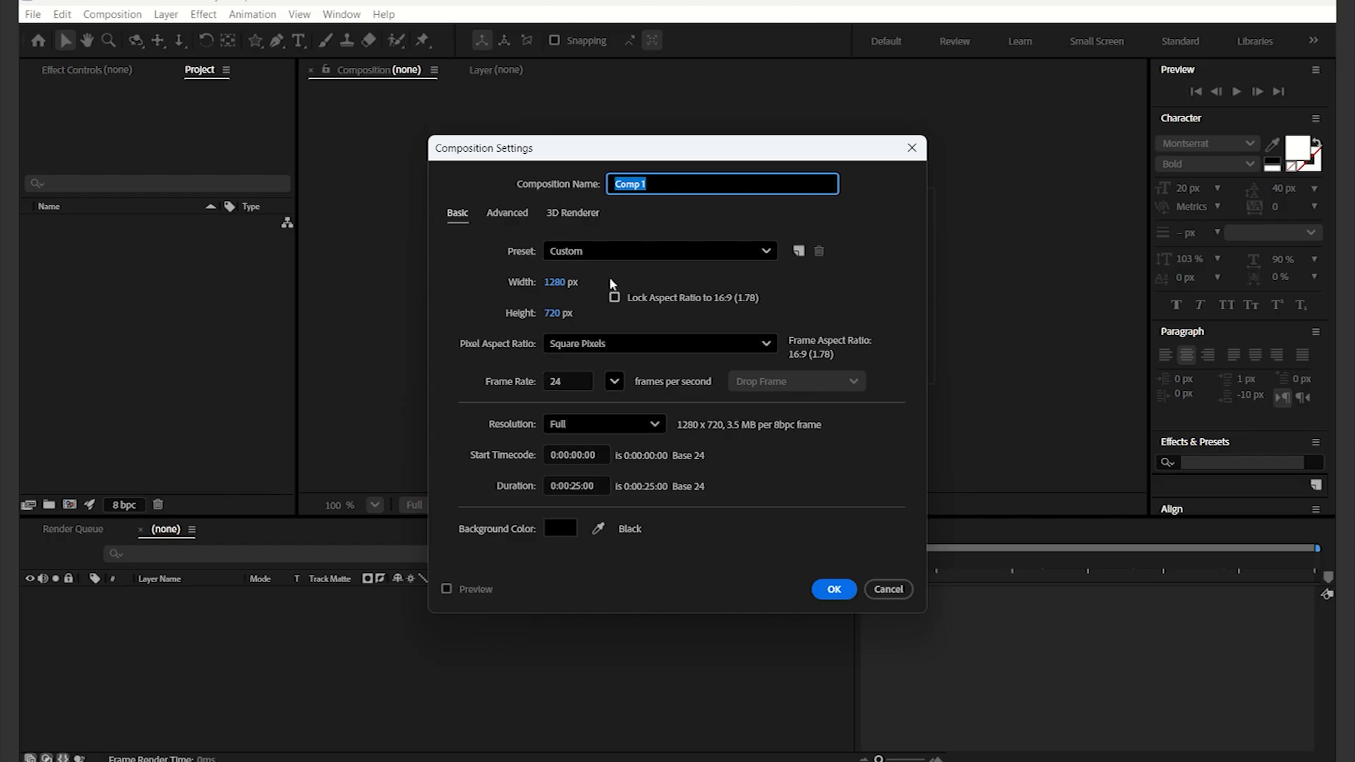
Create a new composition named Drawing
{"action": "type", "text": "Drawing"}
{"action": "left_click", "coordinate": [837, 593]}
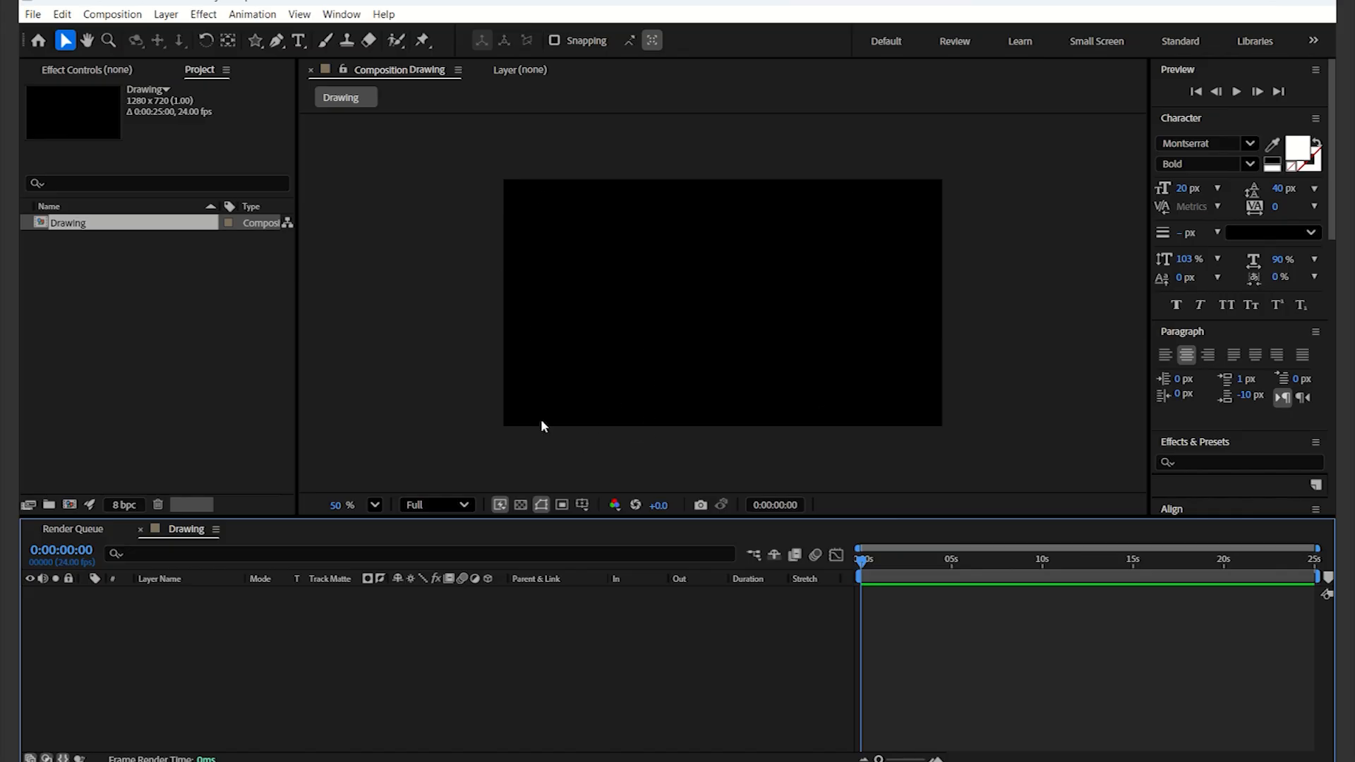
{"action": "left_click", "coordinate": [520, 505]}
{"action": "left_click", "coordinate": [520, 506]}
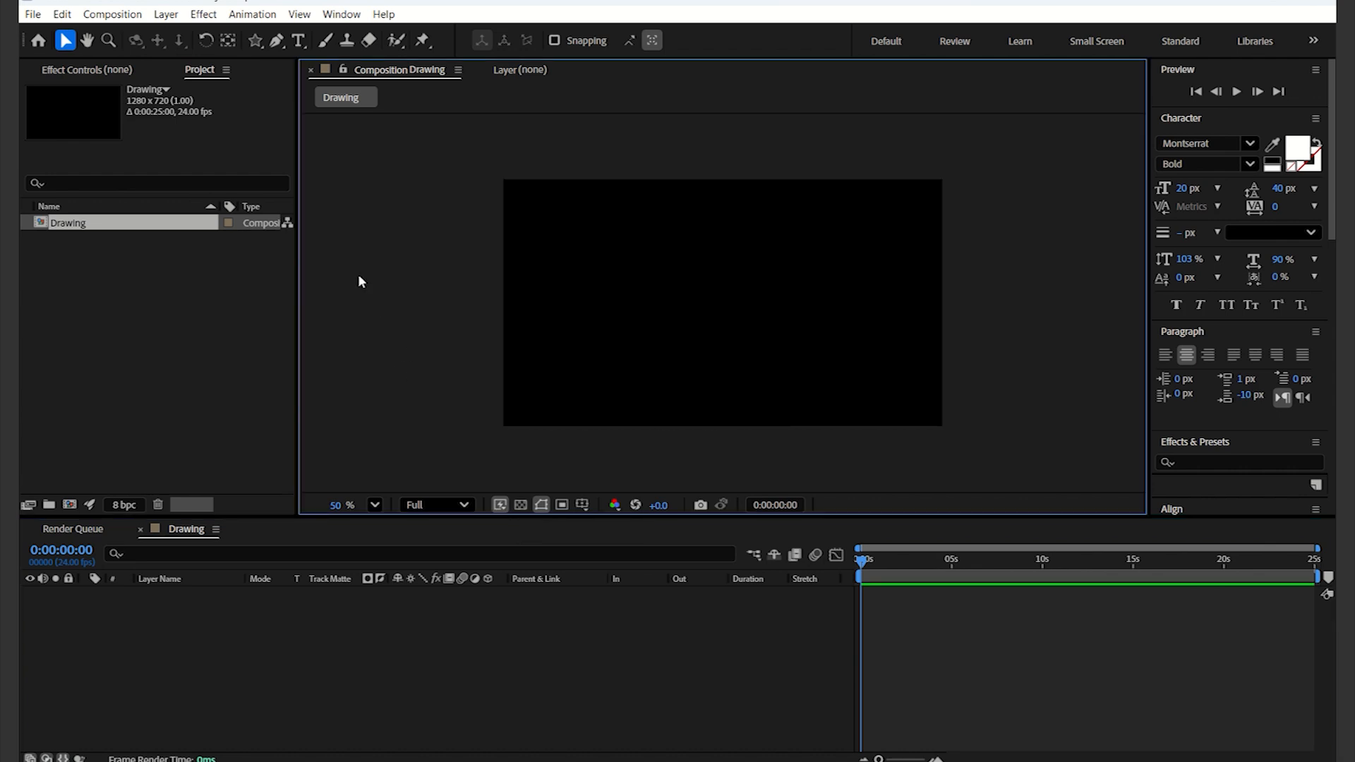
{"action": "left_click", "coordinate": [113, 14]}
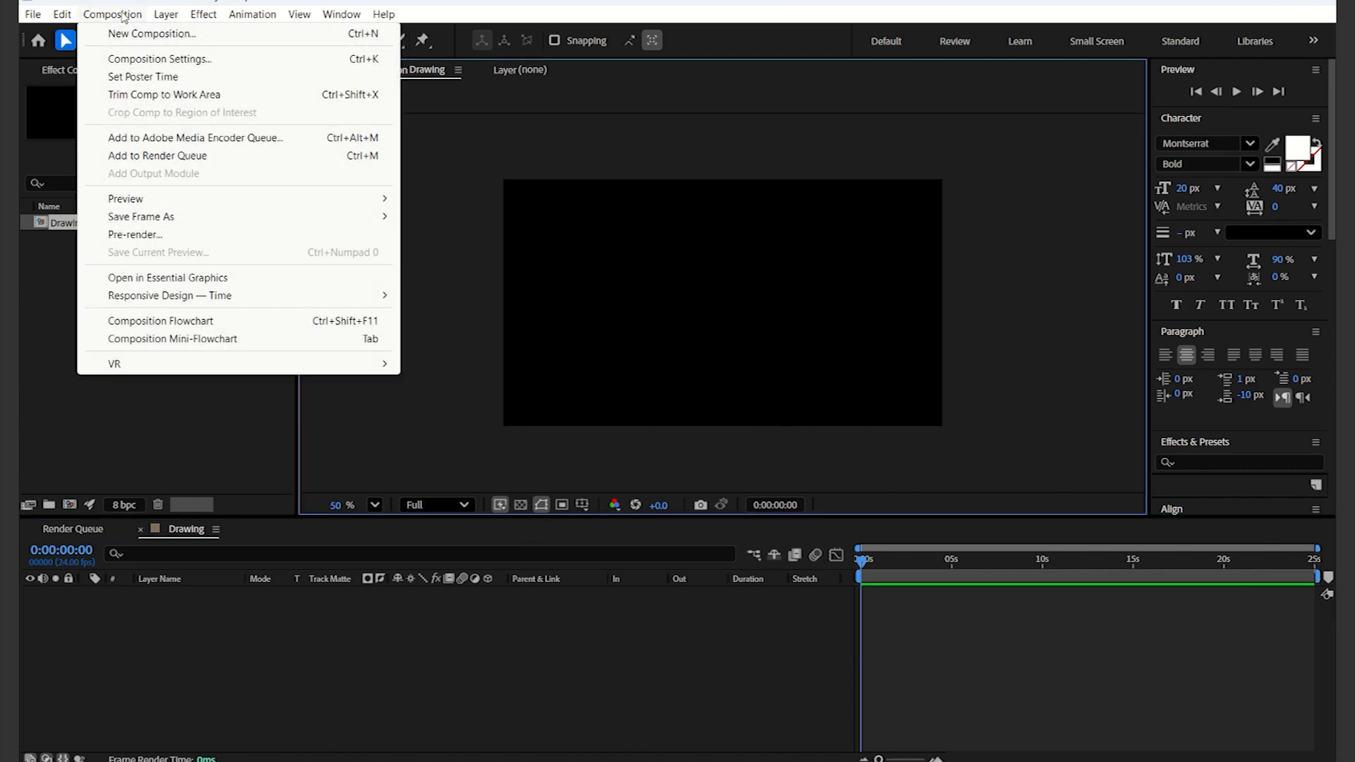
{"action": "left_click", "coordinate": [148, 60]}
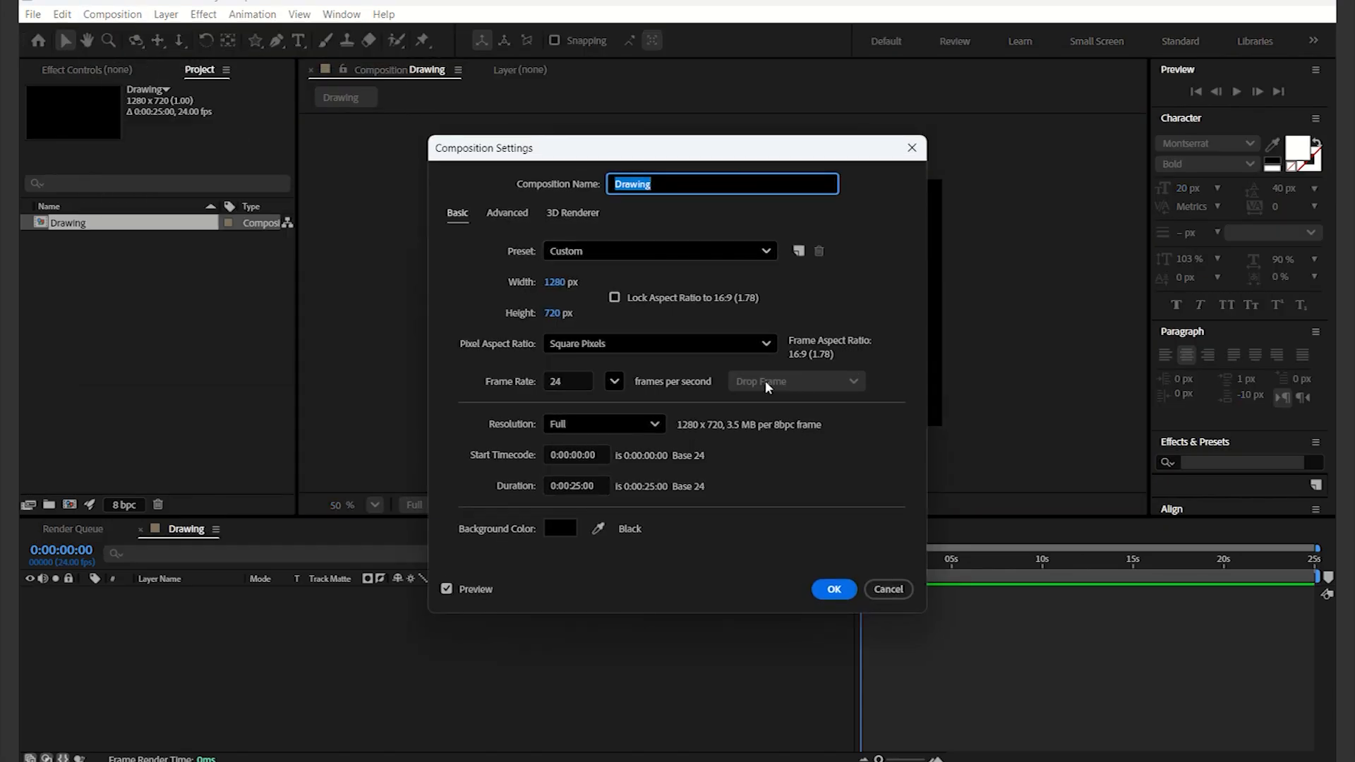
{"action": "left_click", "coordinate": [563, 529]}
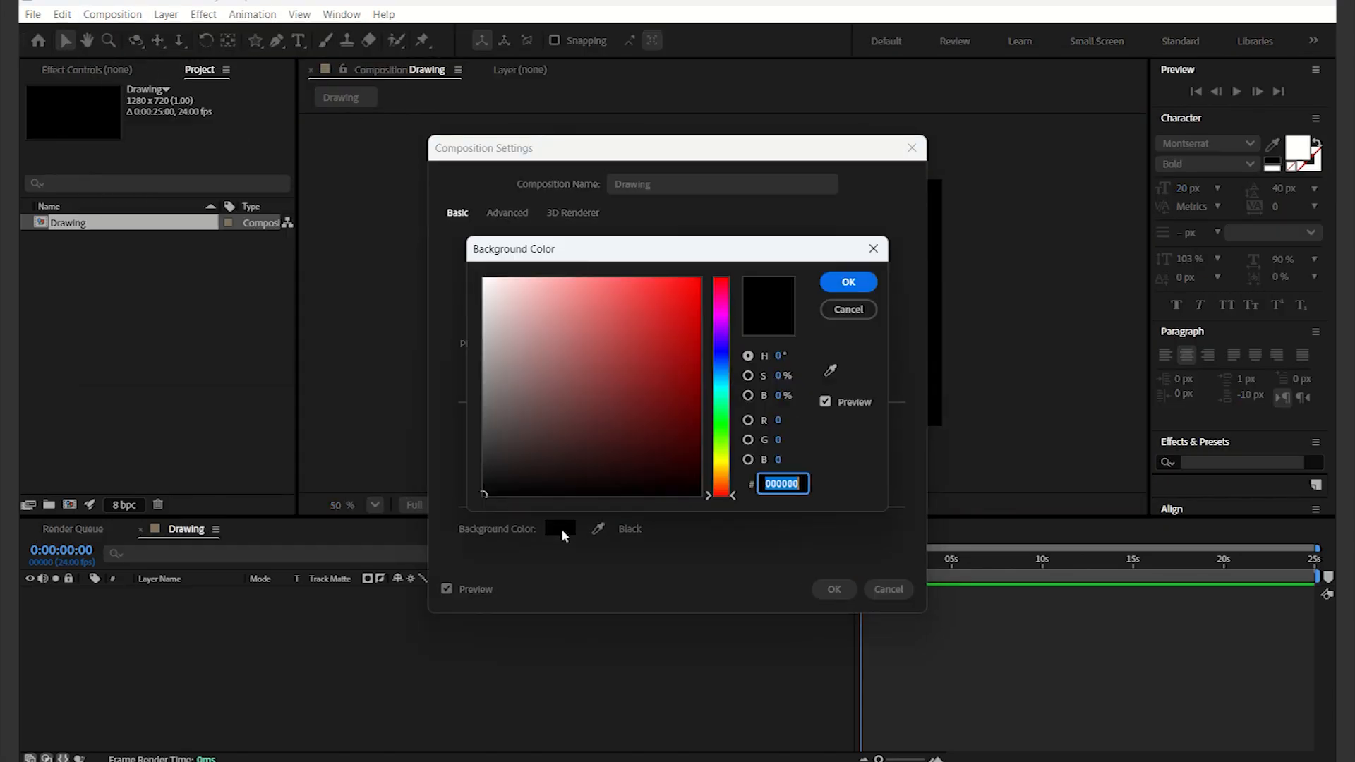
{"action": "left_click_drag", "start_coordinate": [546, 354], "coordinate": [483, 278]}
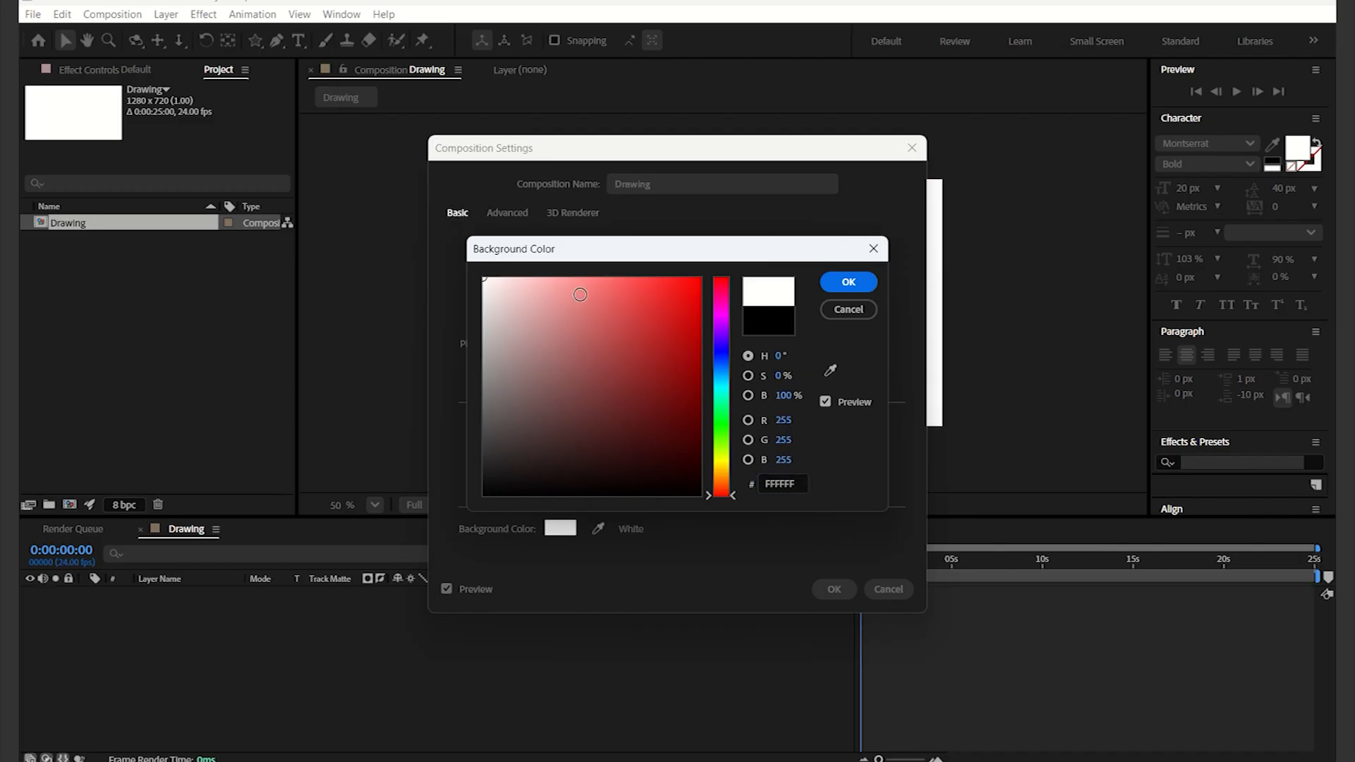
{"action": "left_click", "coordinate": [584, 316]}
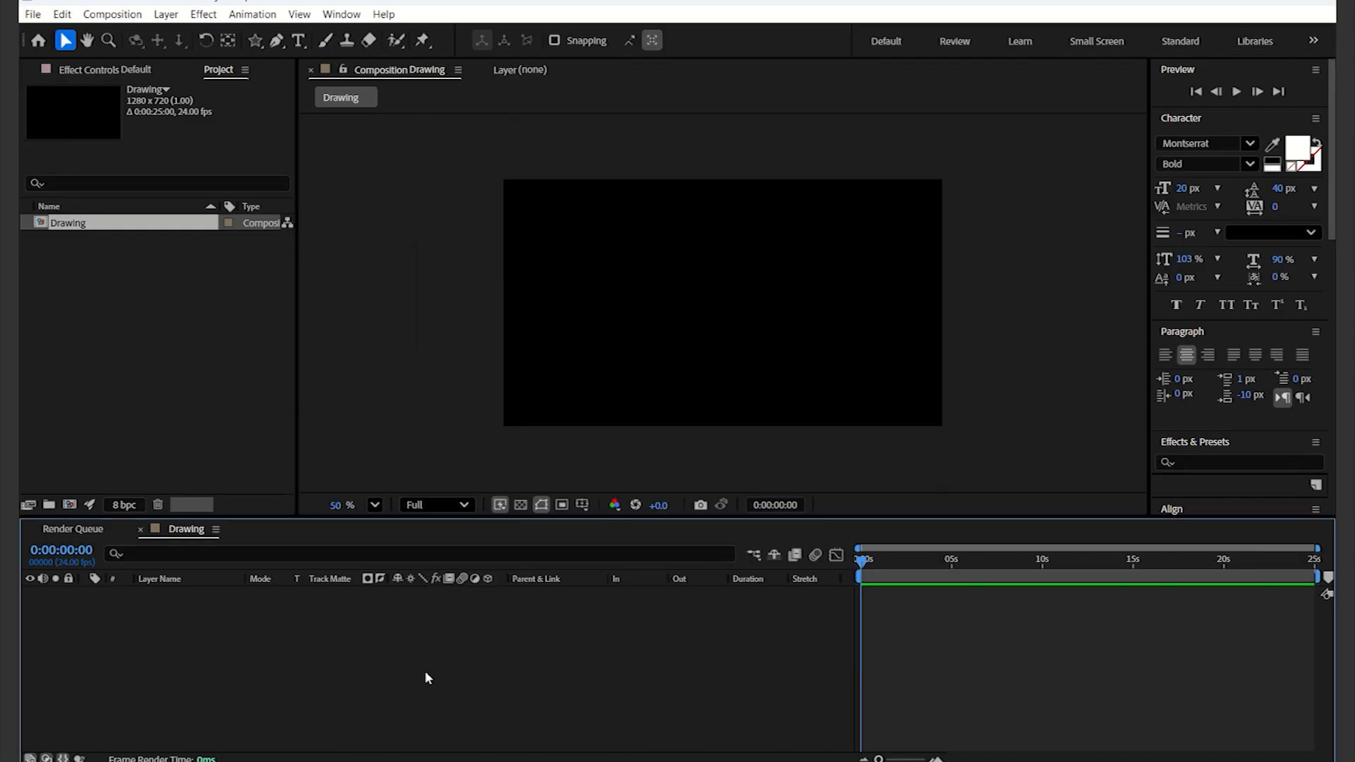
Create a 1280 x 720 px solid layer named Sky in light blue (#7DCFEF)
{"action": "right_click", "coordinate": [425, 671]}
{"action": "left_click", "coordinate": [257, 672]}
{"action": "right_click", "coordinate": [257, 679]}
{"action": "mouse_move", "coordinate": [335, 477]}
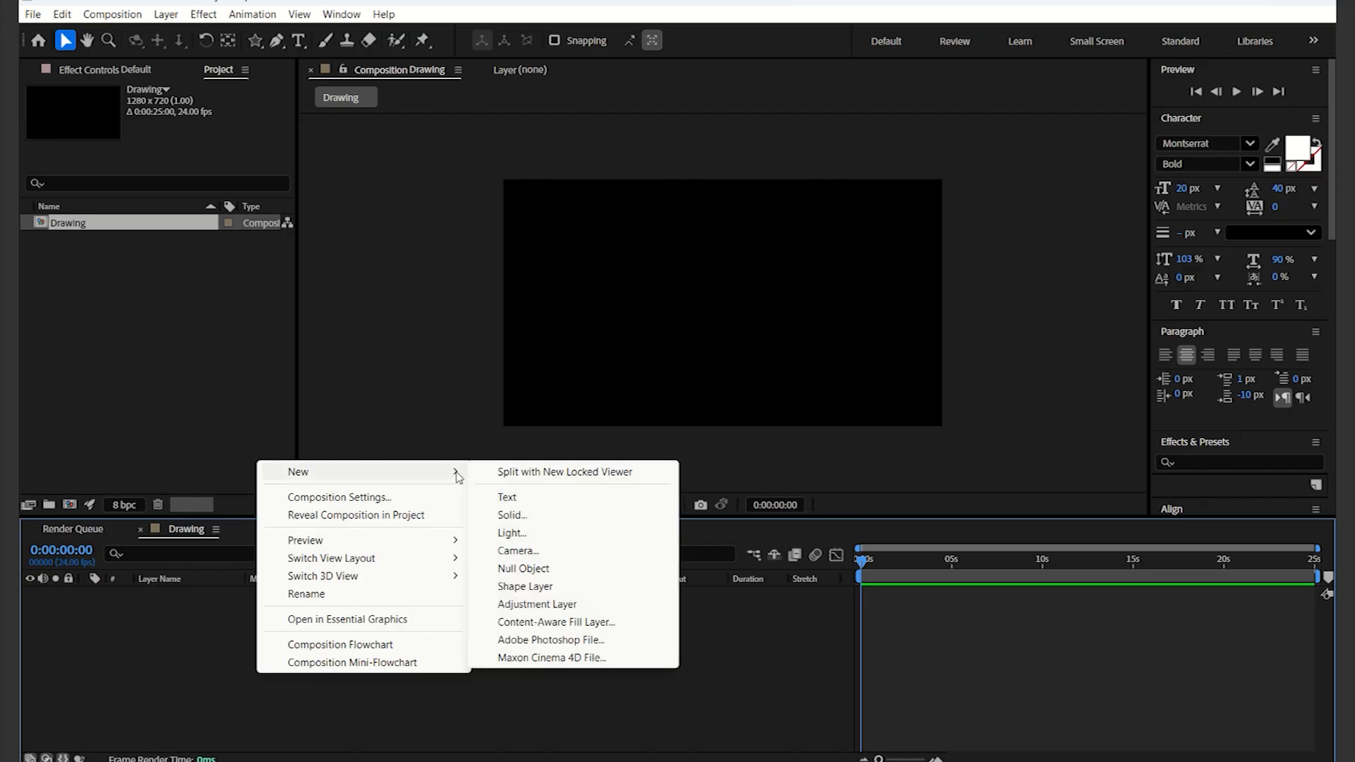
{"action": "left_click", "coordinate": [507, 513]}
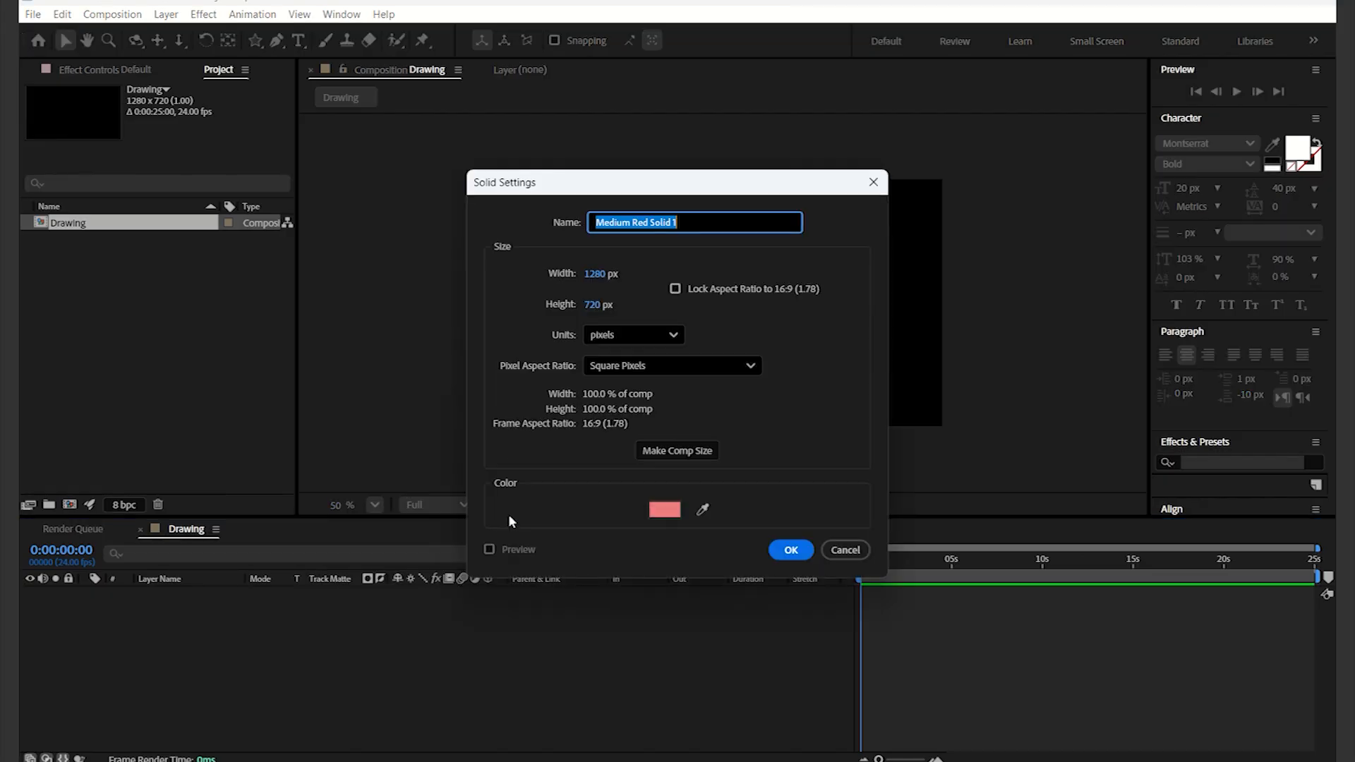
{"action": "left_click", "coordinate": [667, 513]}
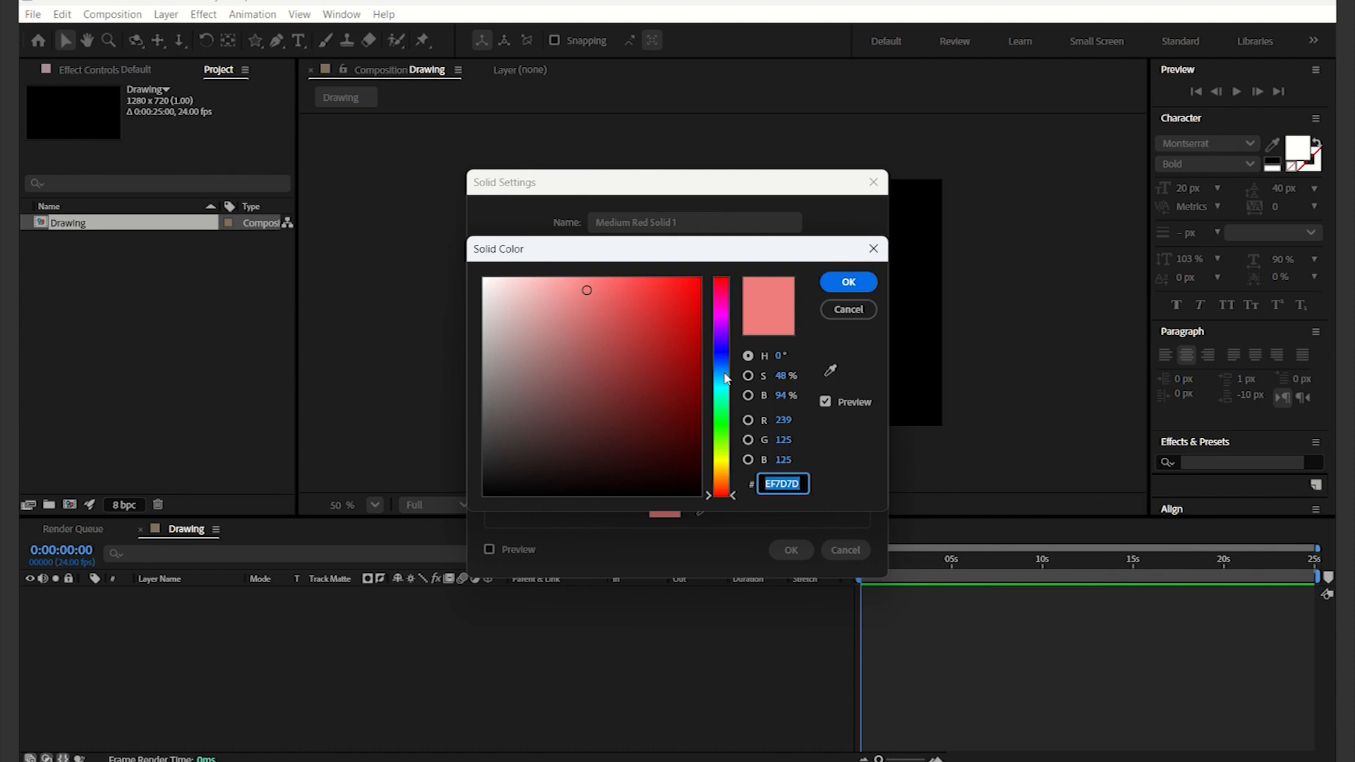
{"action": "left_click", "coordinate": [720, 407]}
{"action": "left_click_drag", "start_coordinate": [721, 410], "coordinate": [721, 377]}
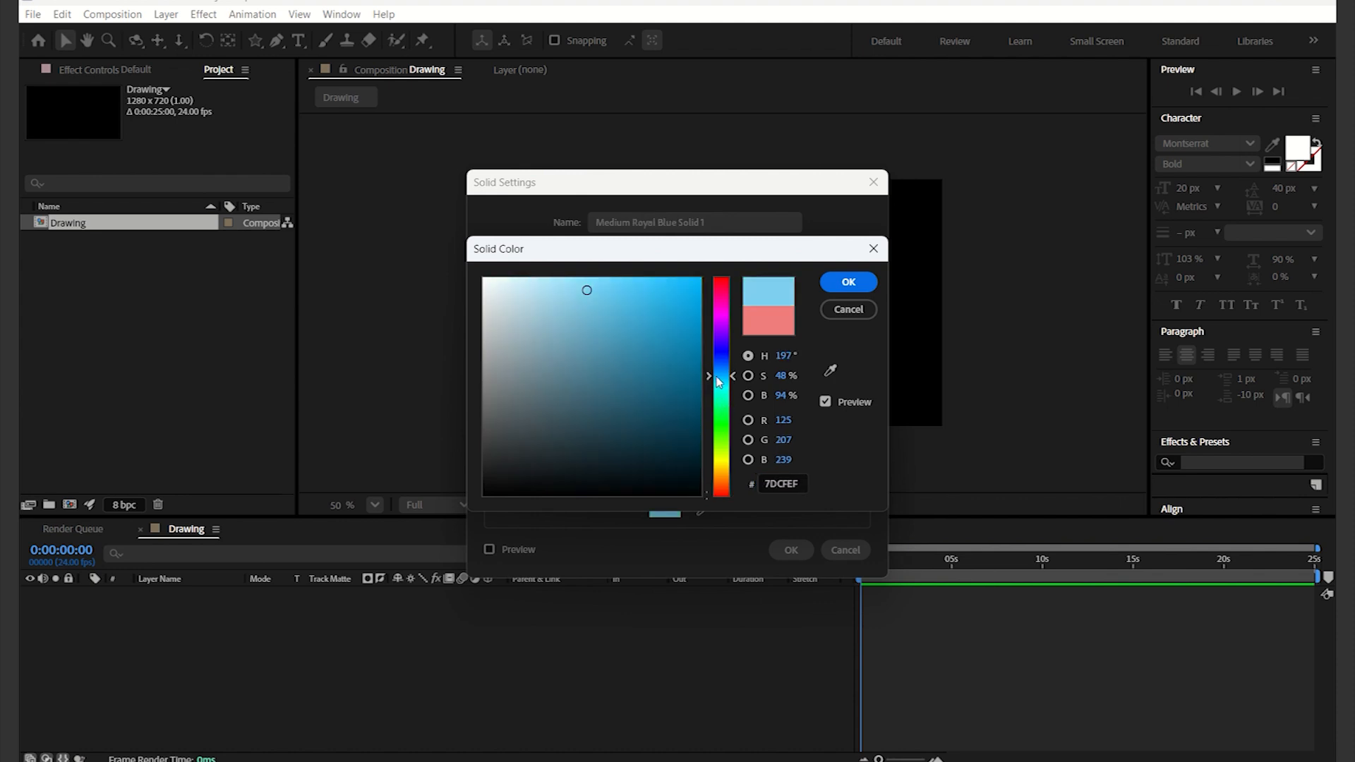
{"action": "left_click", "coordinate": [855, 280]}
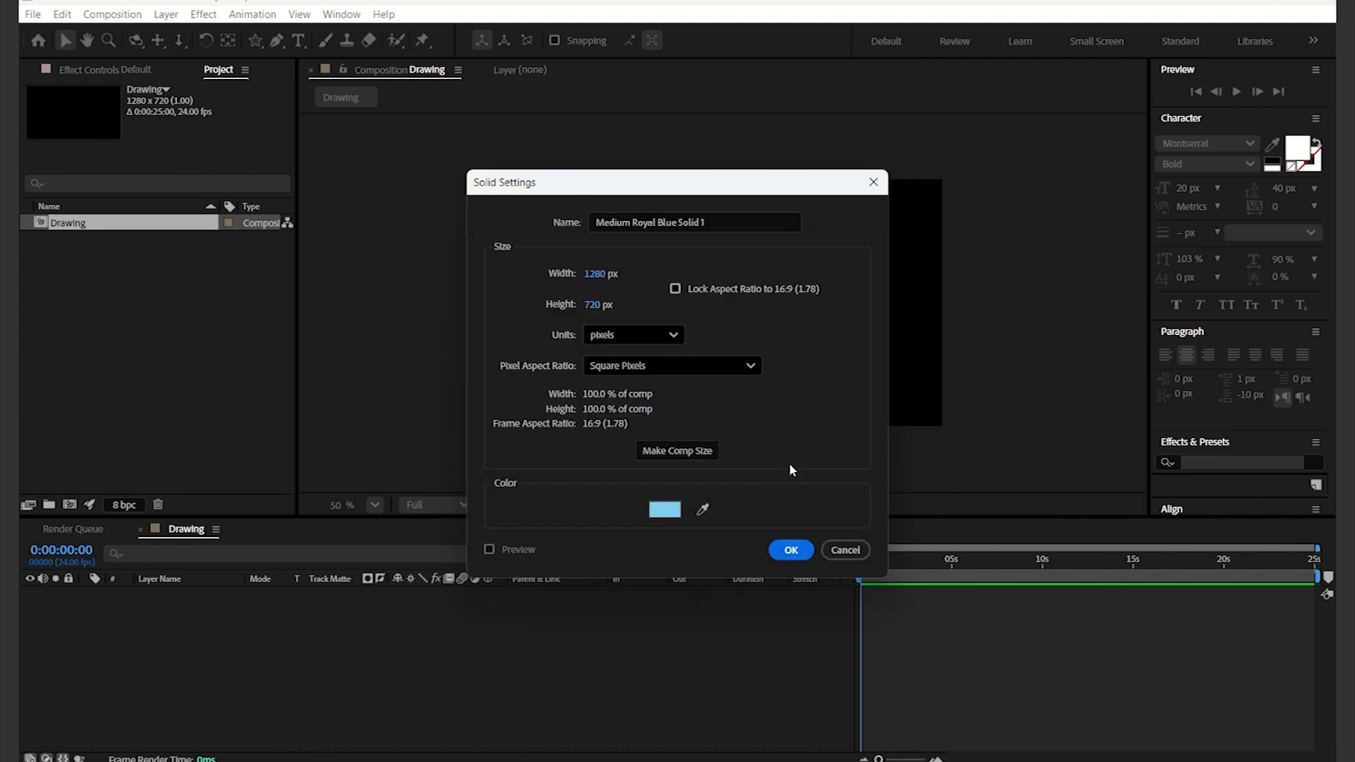
{"action": "left_click", "coordinate": [719, 219]}
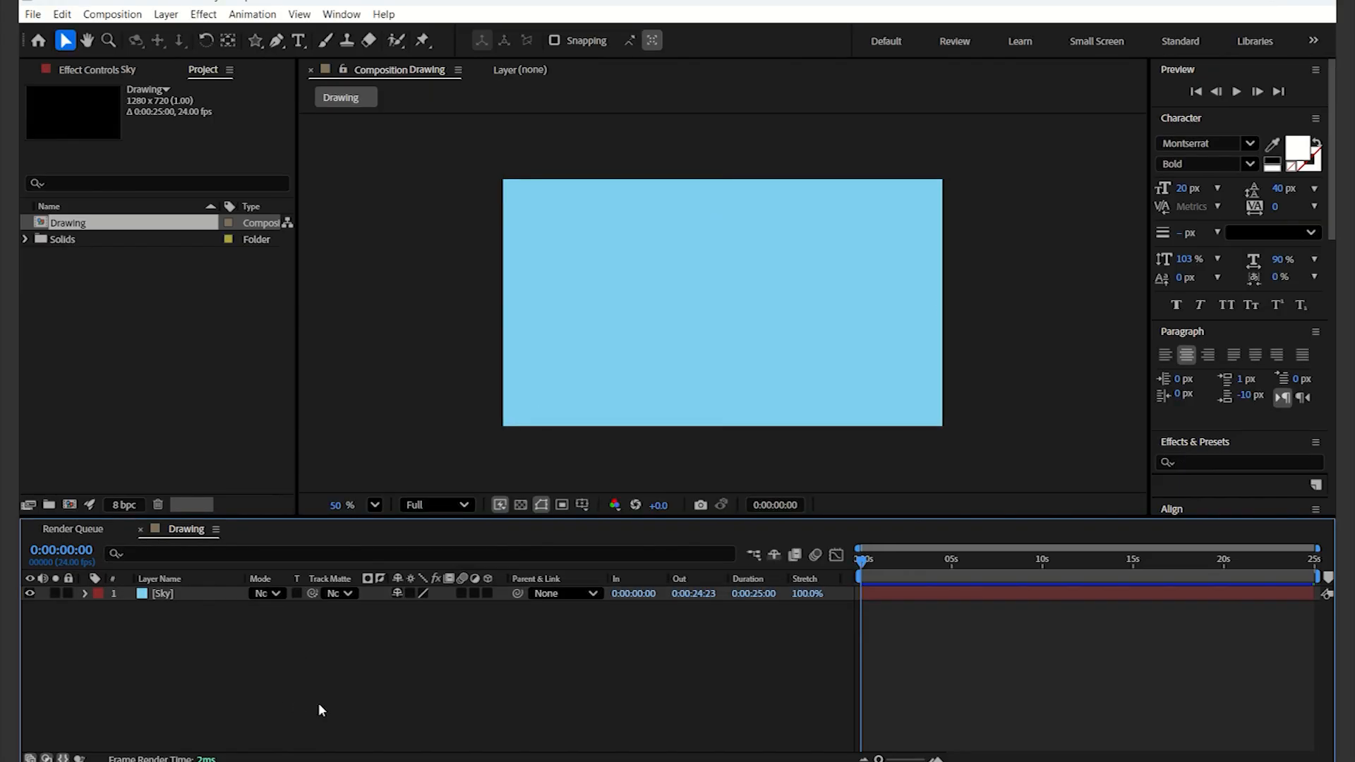
Lock the Sky layer
{"action": "left_click", "coordinate": [69, 595]}
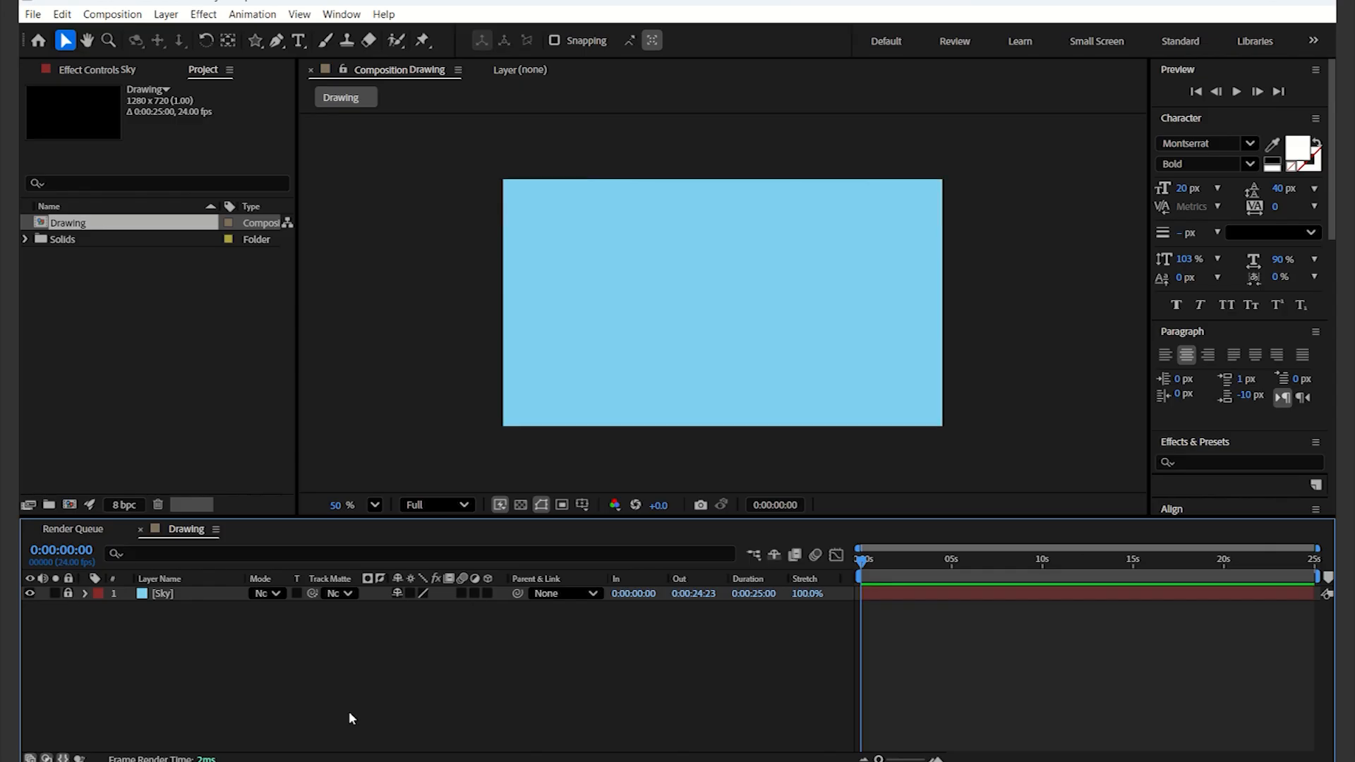
{"action": "right_click", "coordinate": [245, 650]}
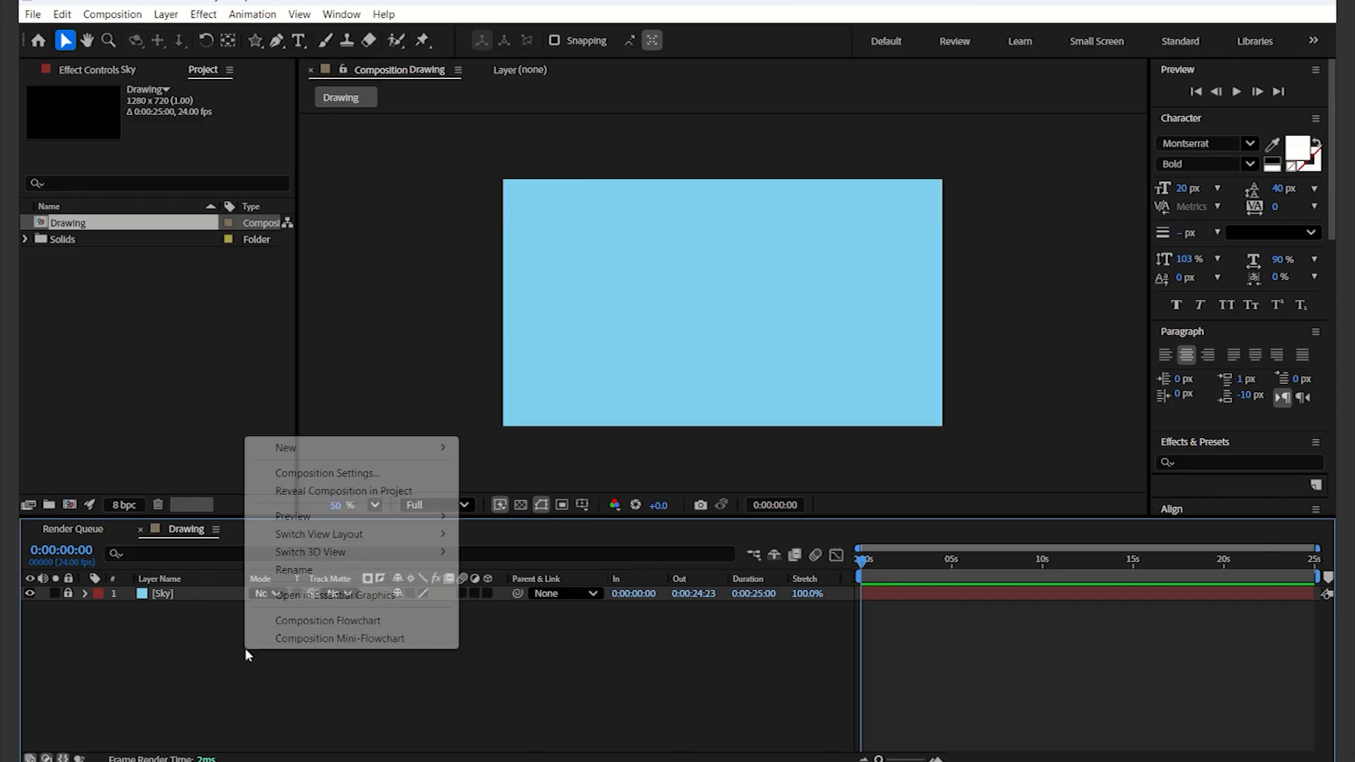
{"action": "left_click", "coordinate": [137, 650]}
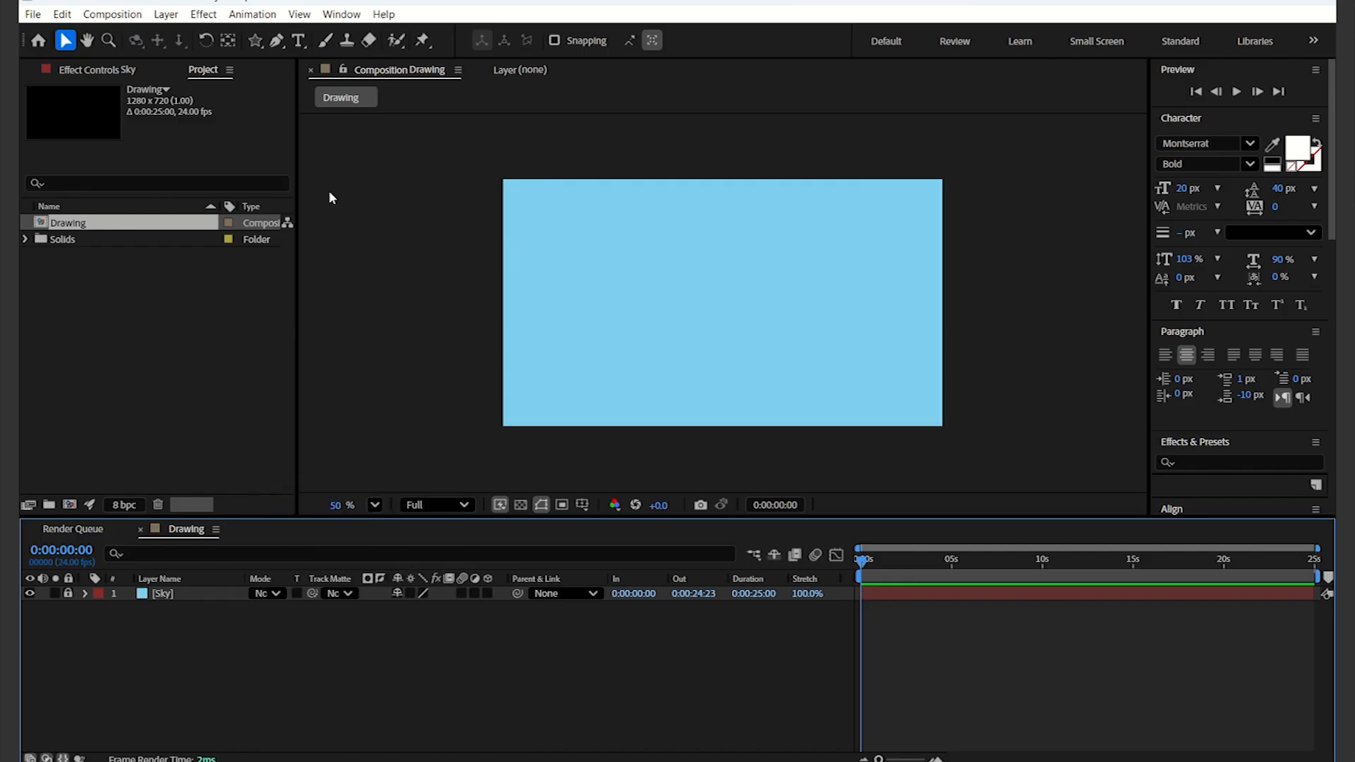
Draw a closed hill shape with the Pen tool, with two curved crests across the lower third and its sides and base beyond the frame
{"action": "left_click", "coordinate": [277, 44]}
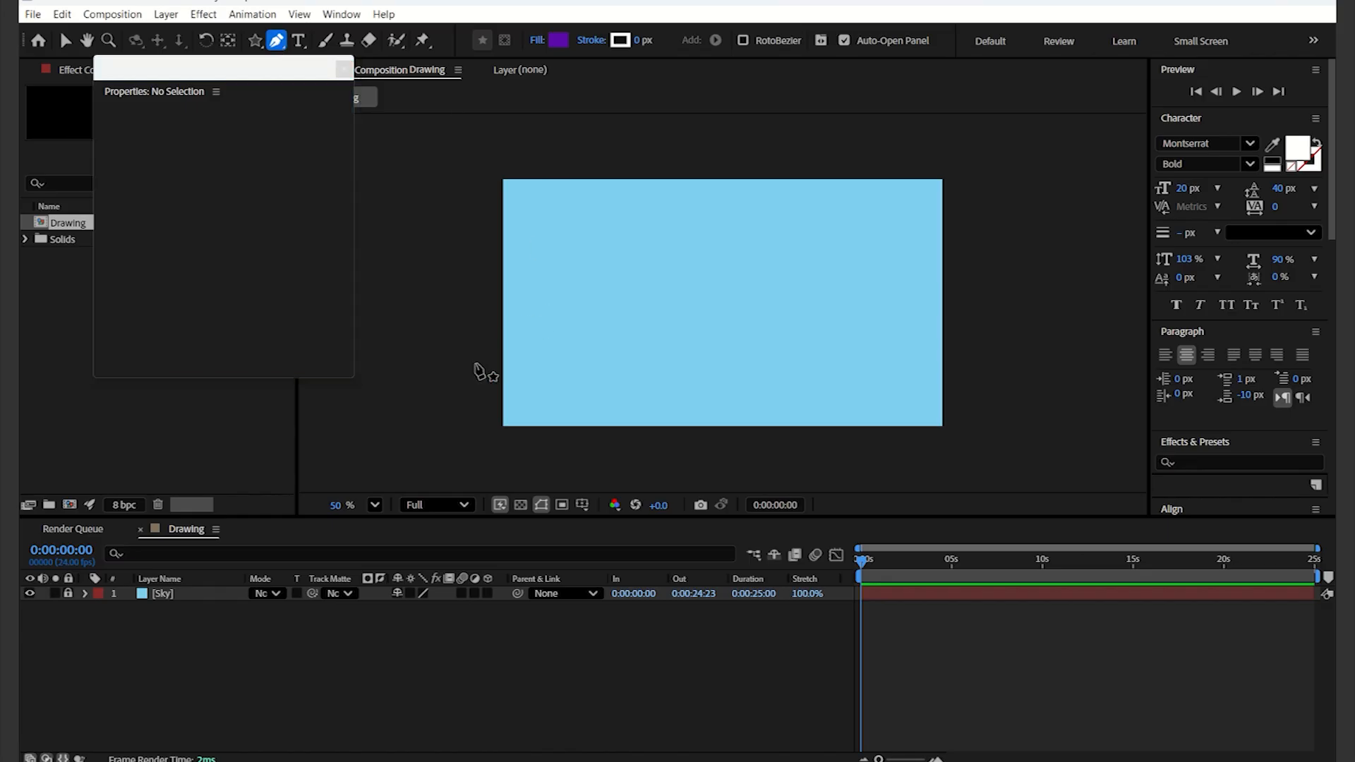
{"action": "left_click", "coordinate": [463, 388]}
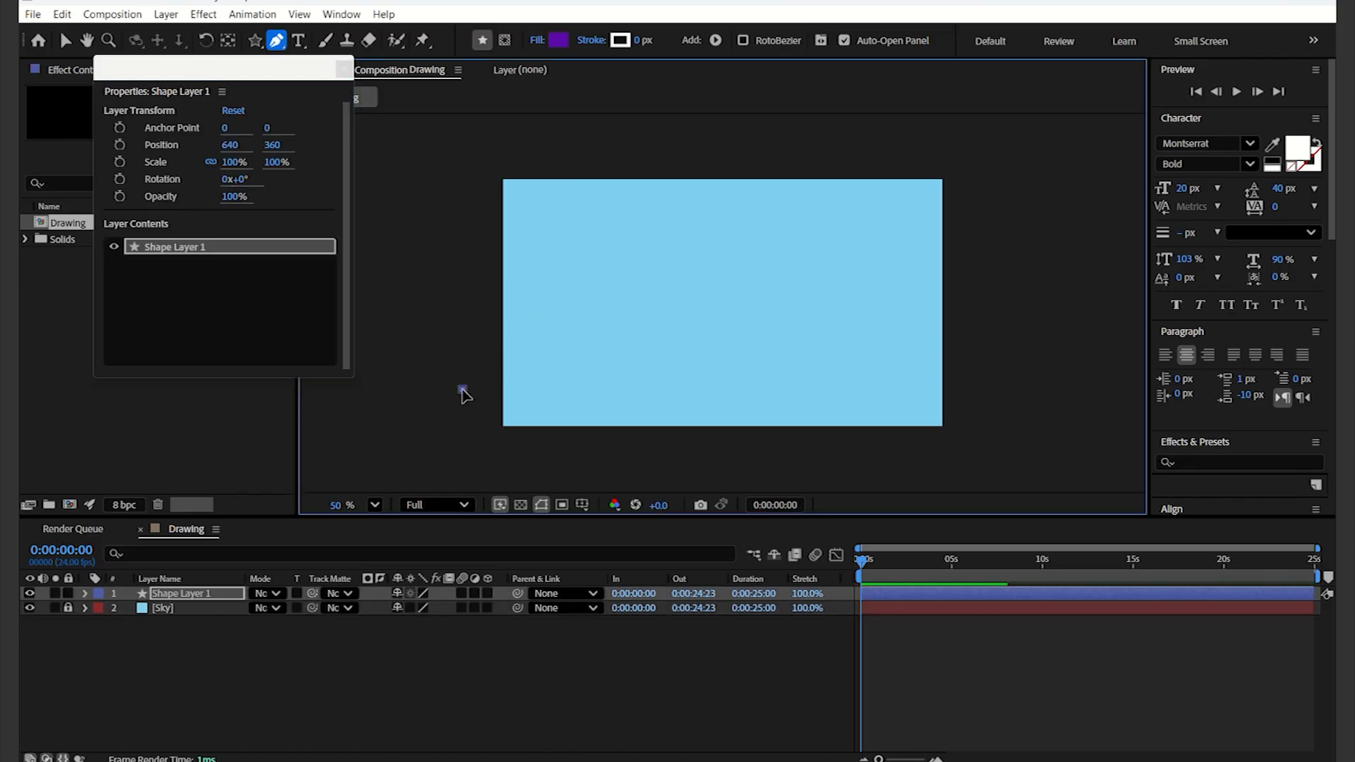
{"action": "left_click", "coordinate": [567, 353]}
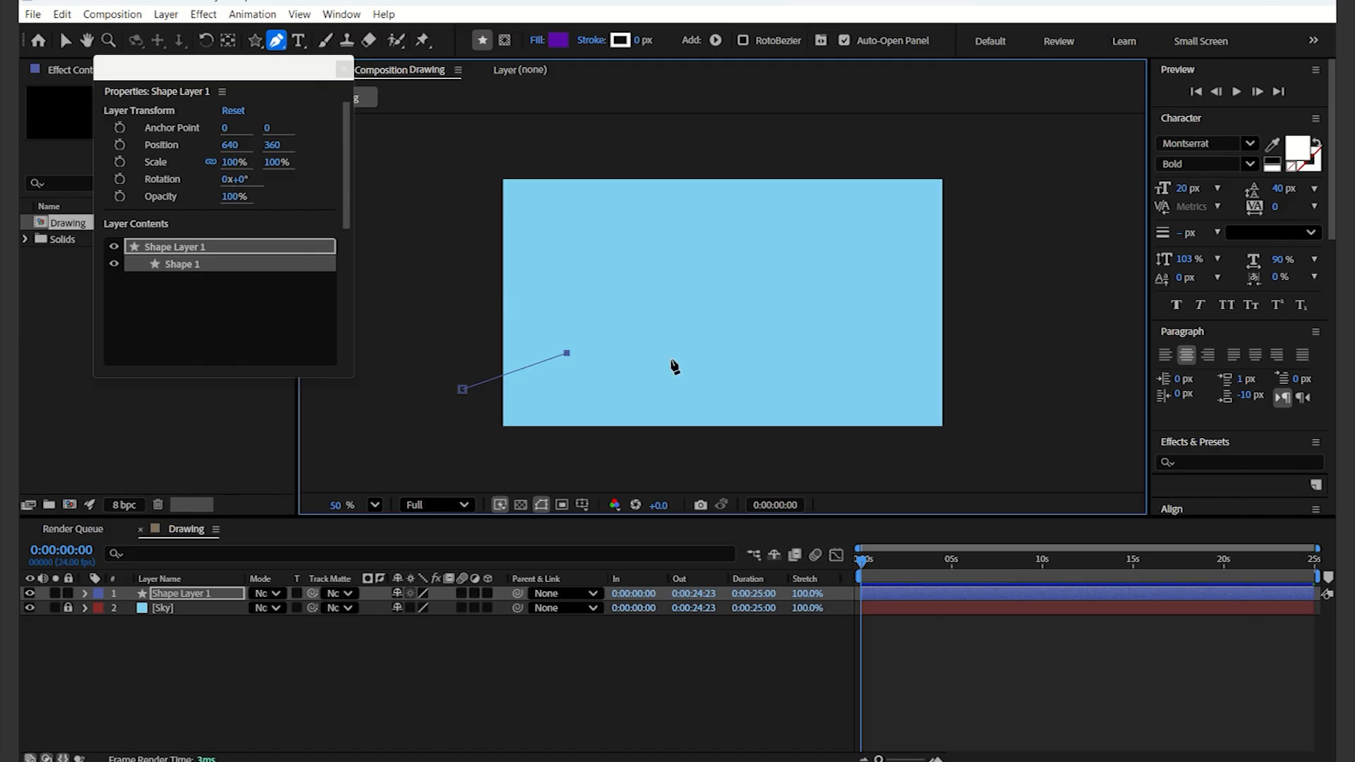
{"action": "left_click_drag", "start_coordinate": [650, 357], "coordinate": [910, 348]}
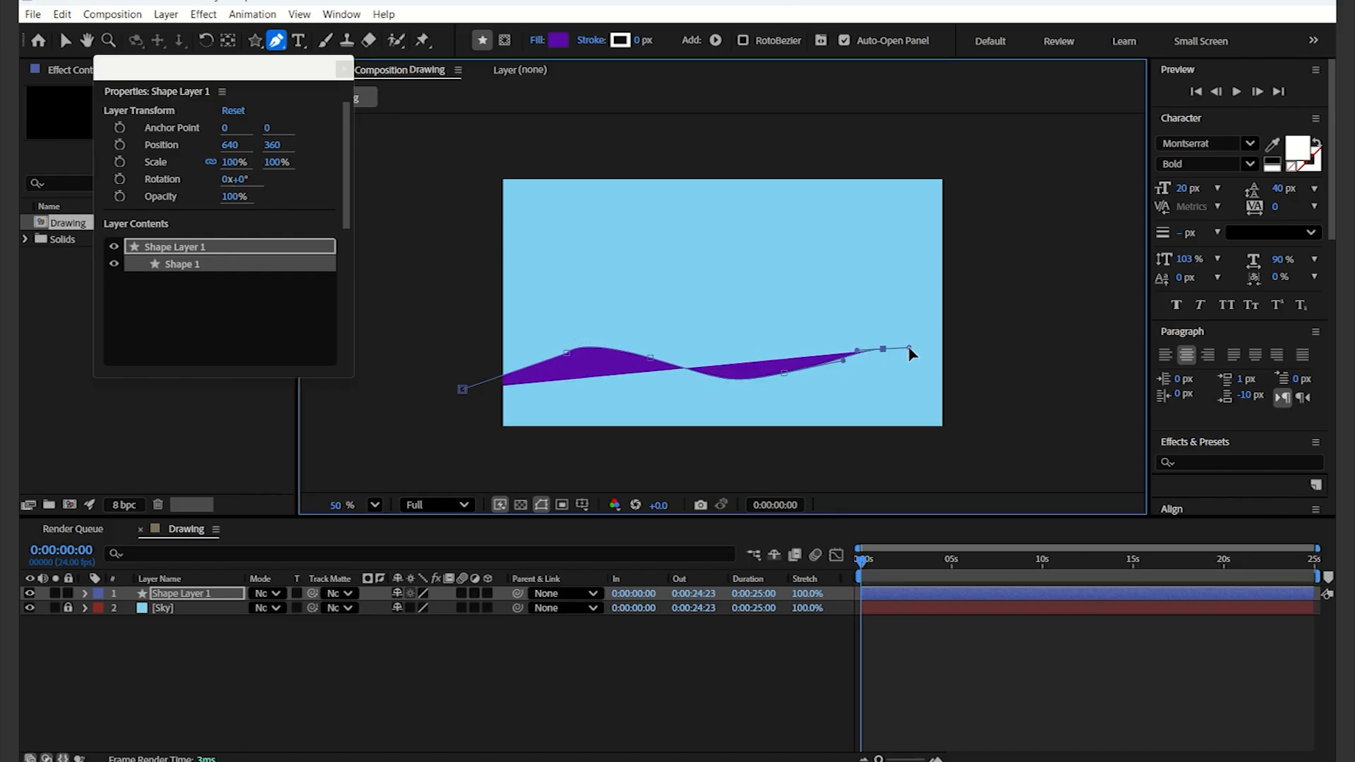
{"action": "left_click", "coordinate": [979, 370]}
{"action": "left_click", "coordinate": [983, 442]}
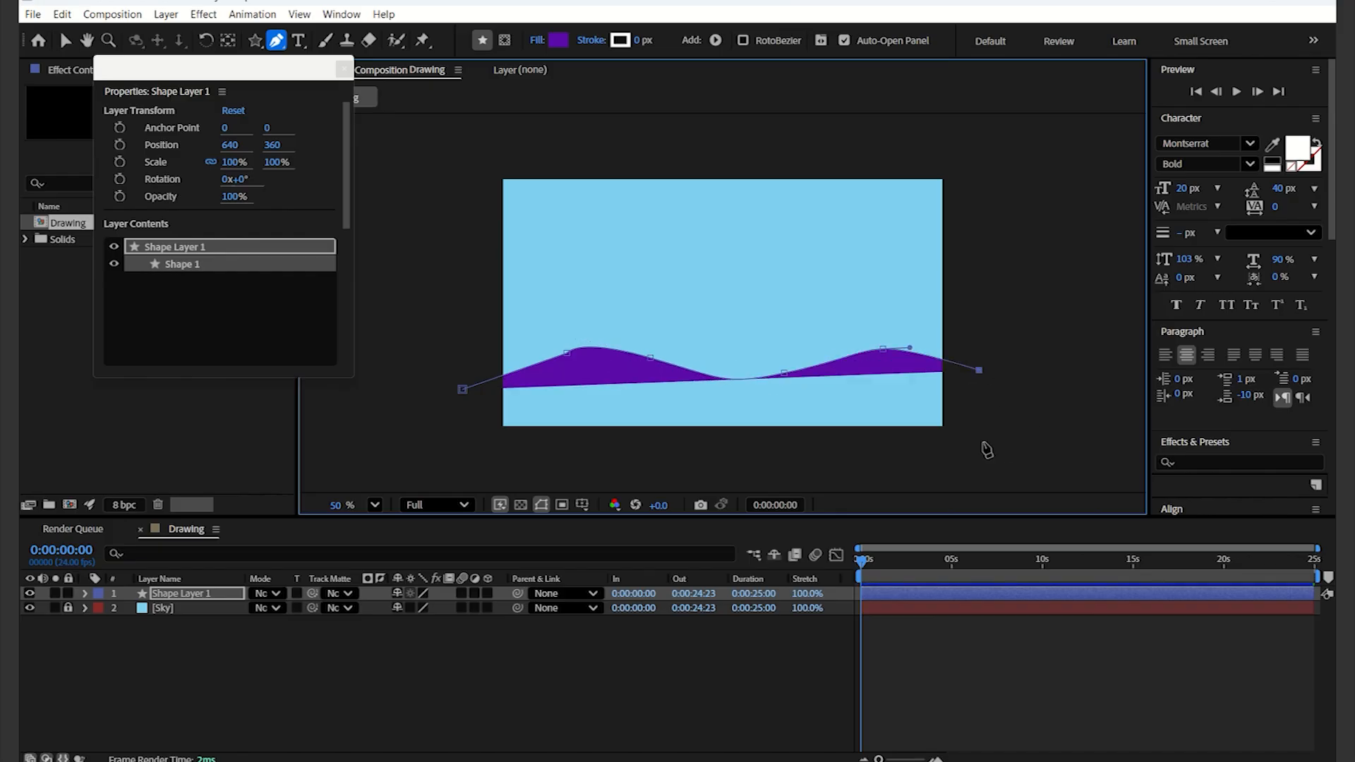
{"action": "left_click", "coordinate": [576, 464]}
{"action": "left_click", "coordinate": [486, 470]}
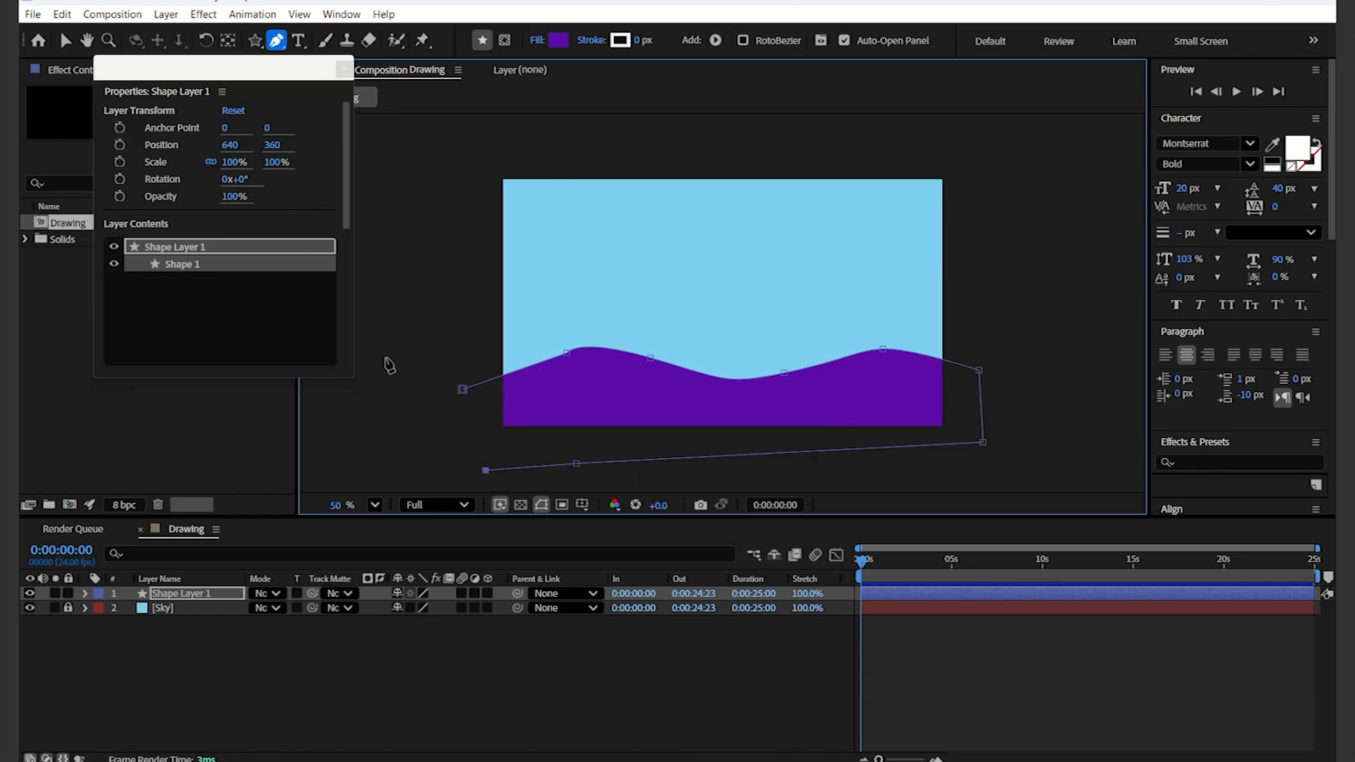
{"action": "left_click", "coordinate": [462, 389]}
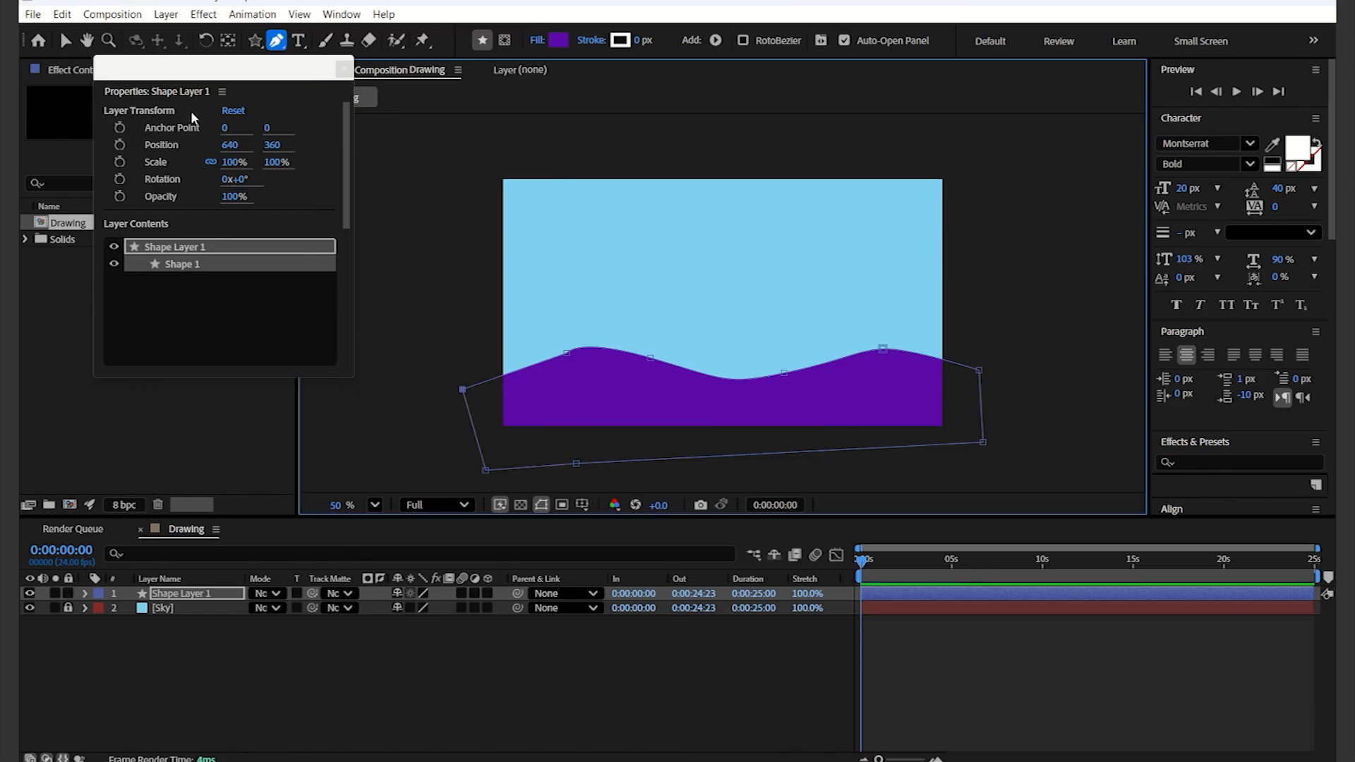
{"action": "left_click", "coordinate": [345, 68]}
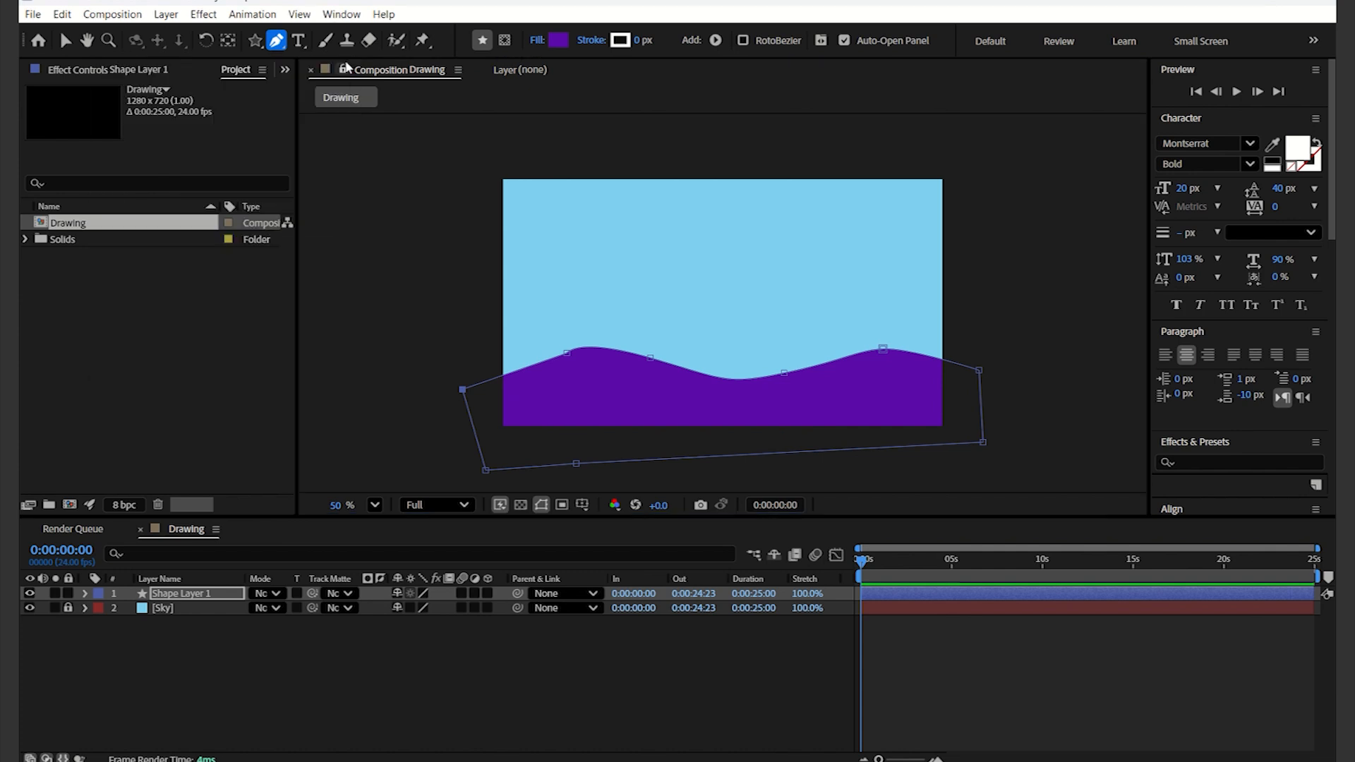
Change the hill shape's fill to dark green (#198F01)
{"action": "left_click", "coordinate": [558, 40]}
{"action": "left_click", "coordinate": [722, 428]}
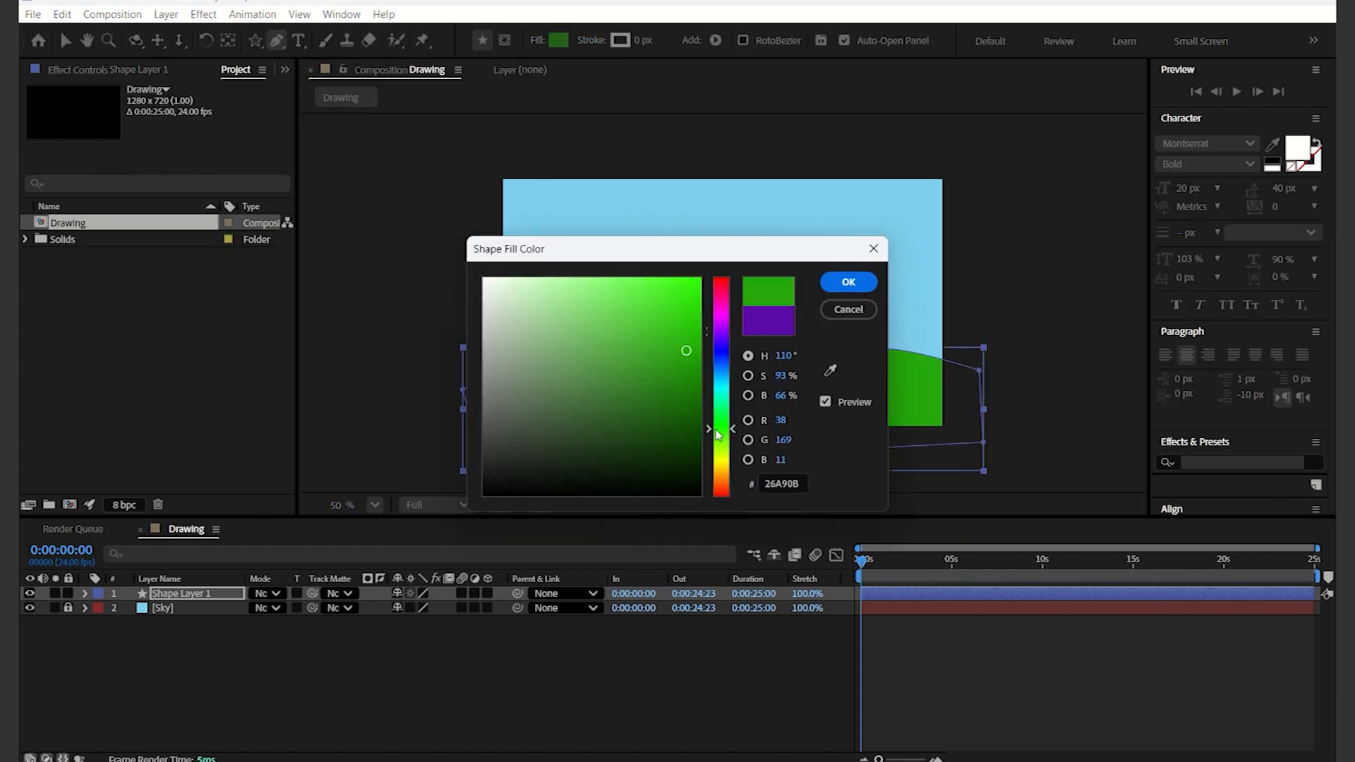
{"action": "left_click", "coordinate": [683, 353]}
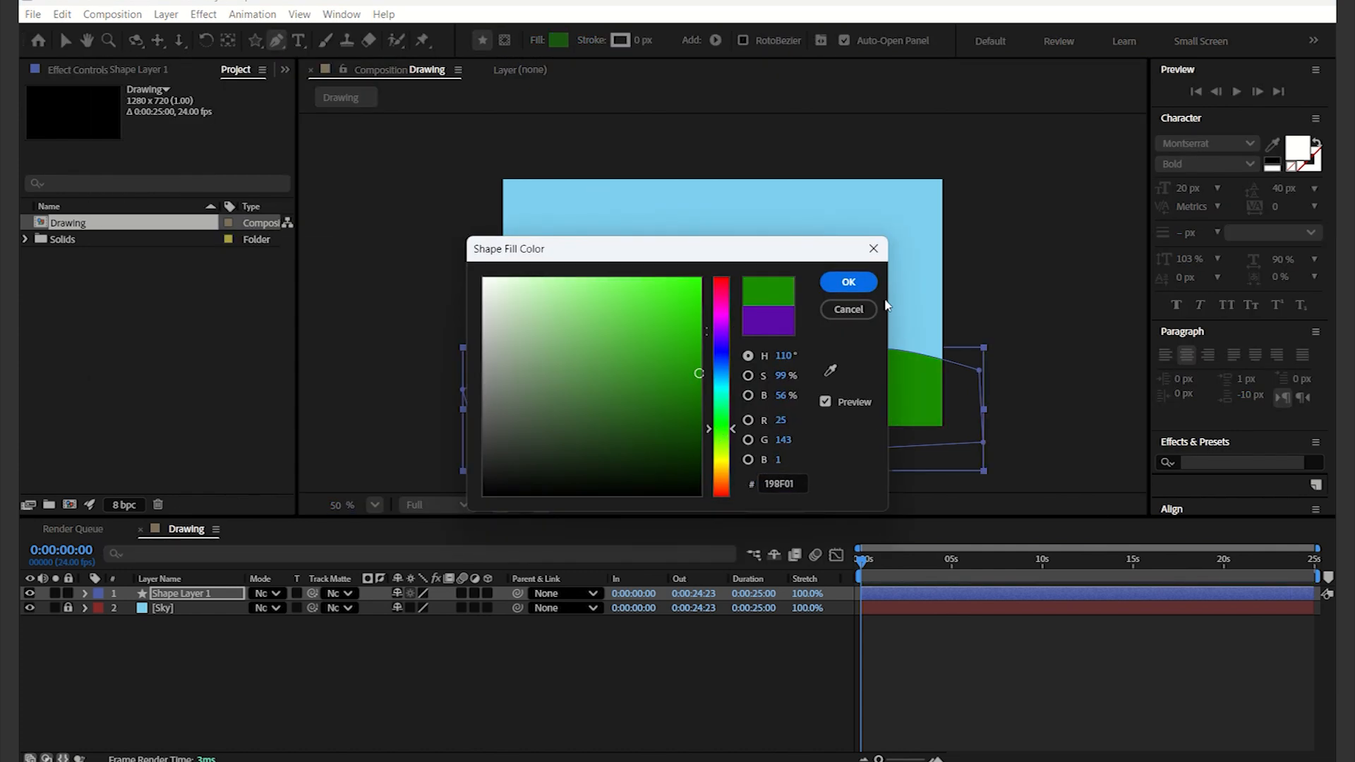
{"action": "left_click", "coordinate": [847, 282]}
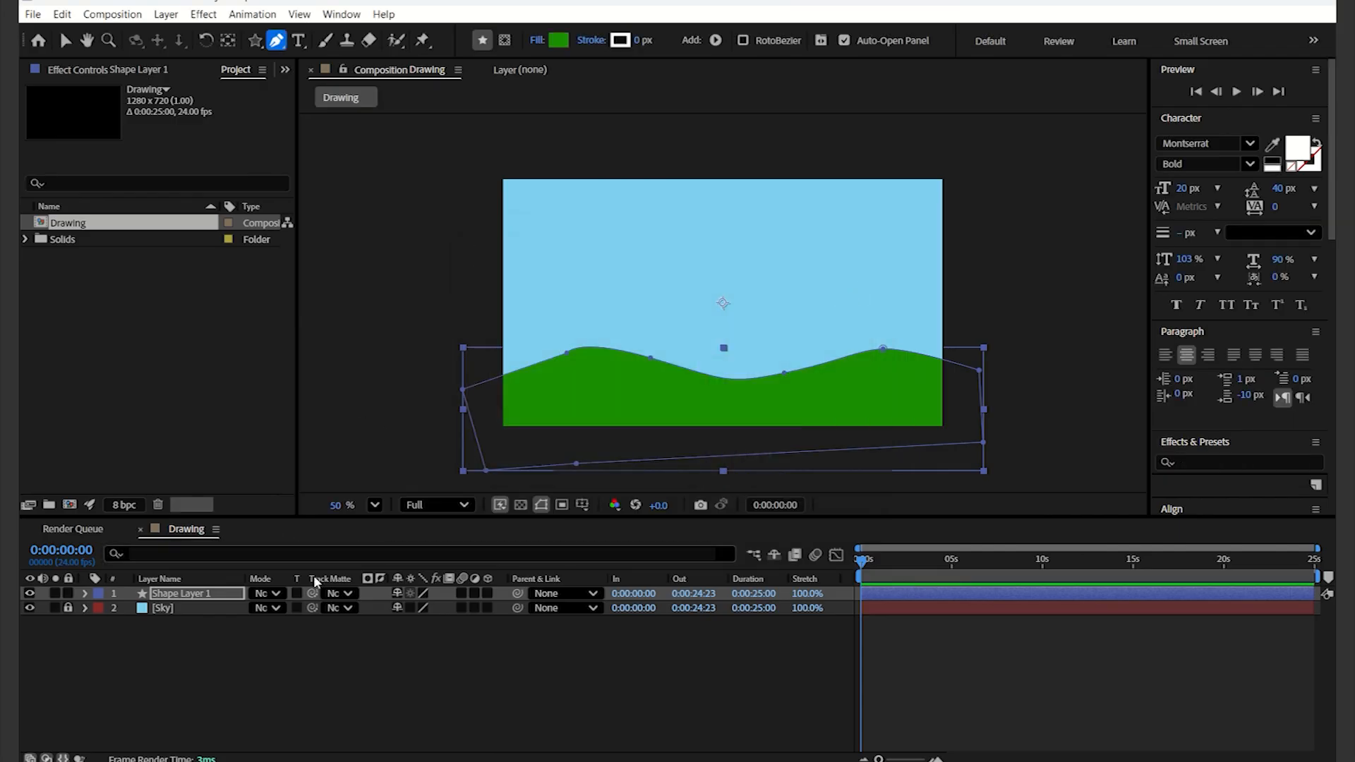
Rename the hill shape layer as Grass
{"action": "left_click", "coordinate": [216, 599]}
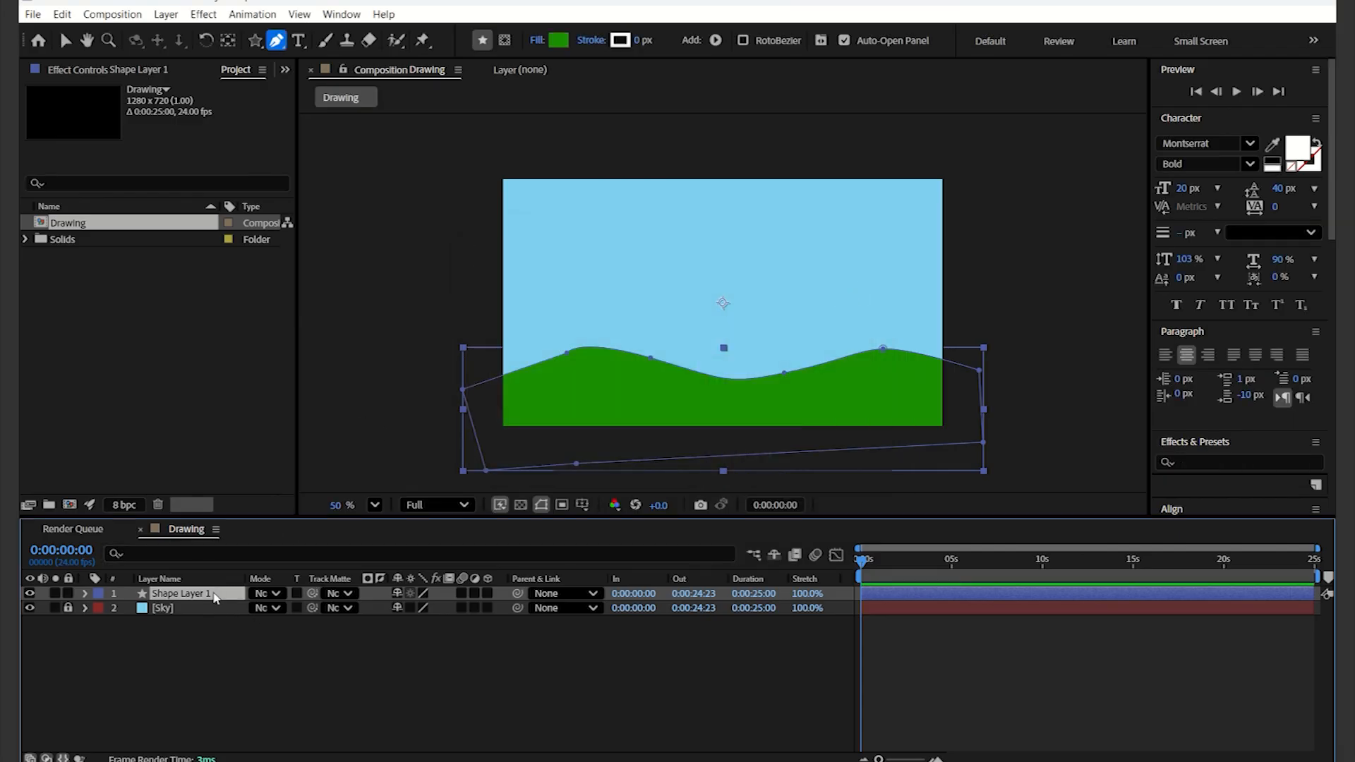
{"action": "key", "text": "Return"}
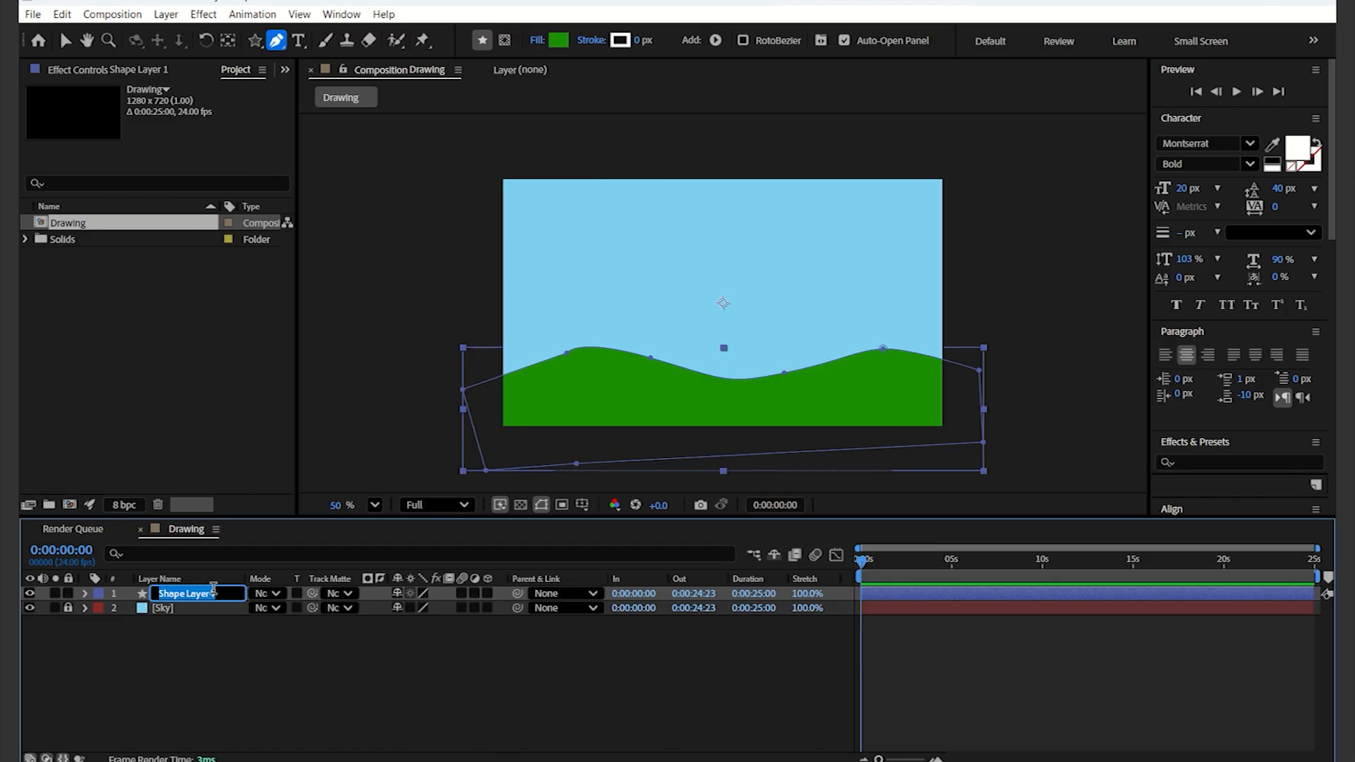
{"action": "type", "text": "Grass"}
{"action": "left_click", "coordinate": [240, 646]}
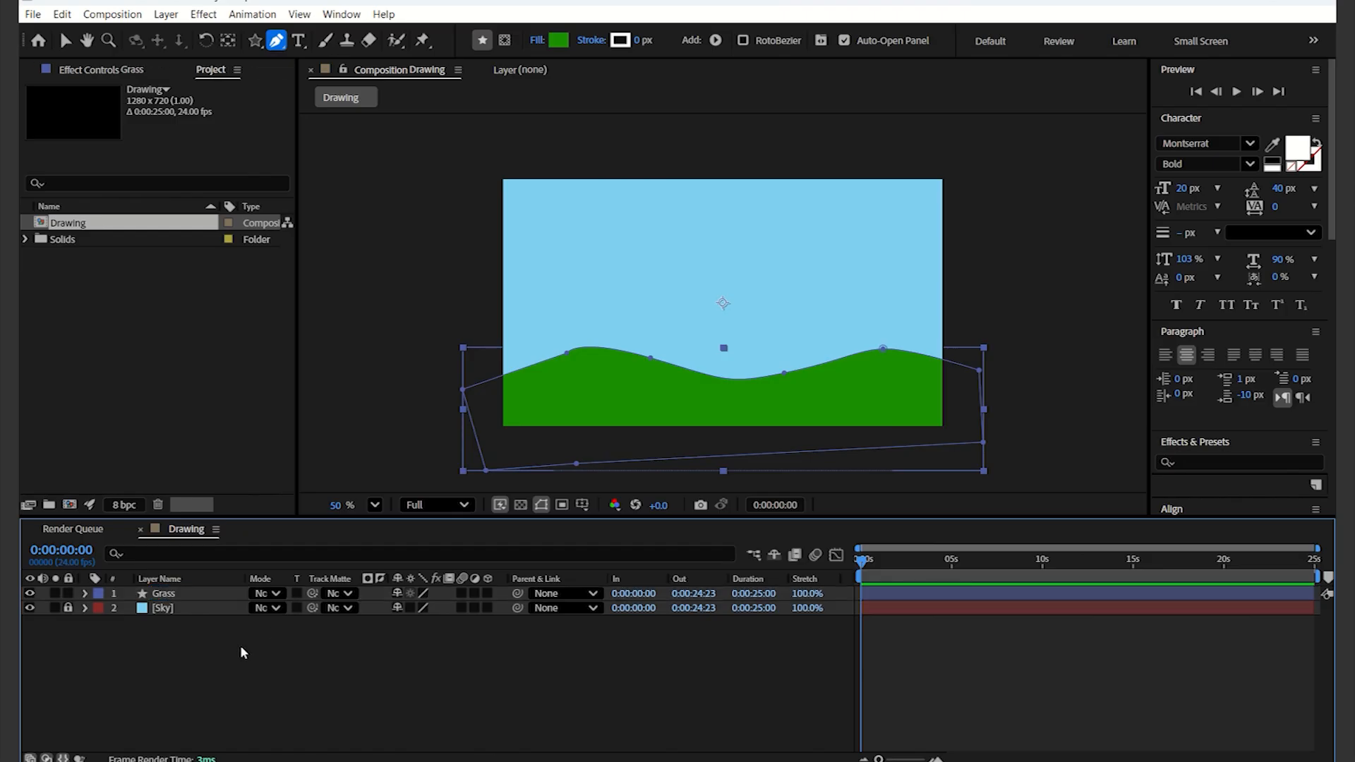
Duplicate the Grass layer and shift the copy horizontally to the left so its crests are offset from the original hills
{"action": "left_click", "coordinate": [206, 593]}
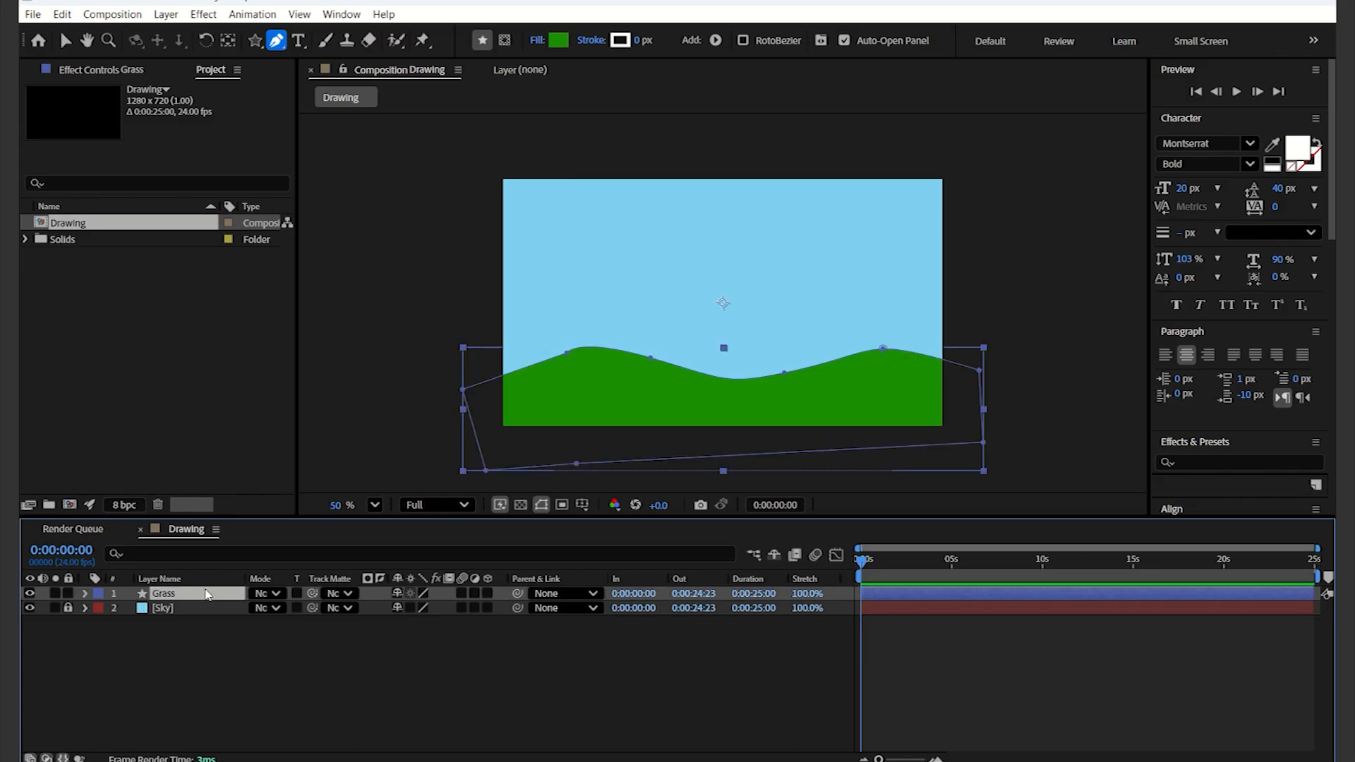
{"action": "key", "text": "ctrl+d"}
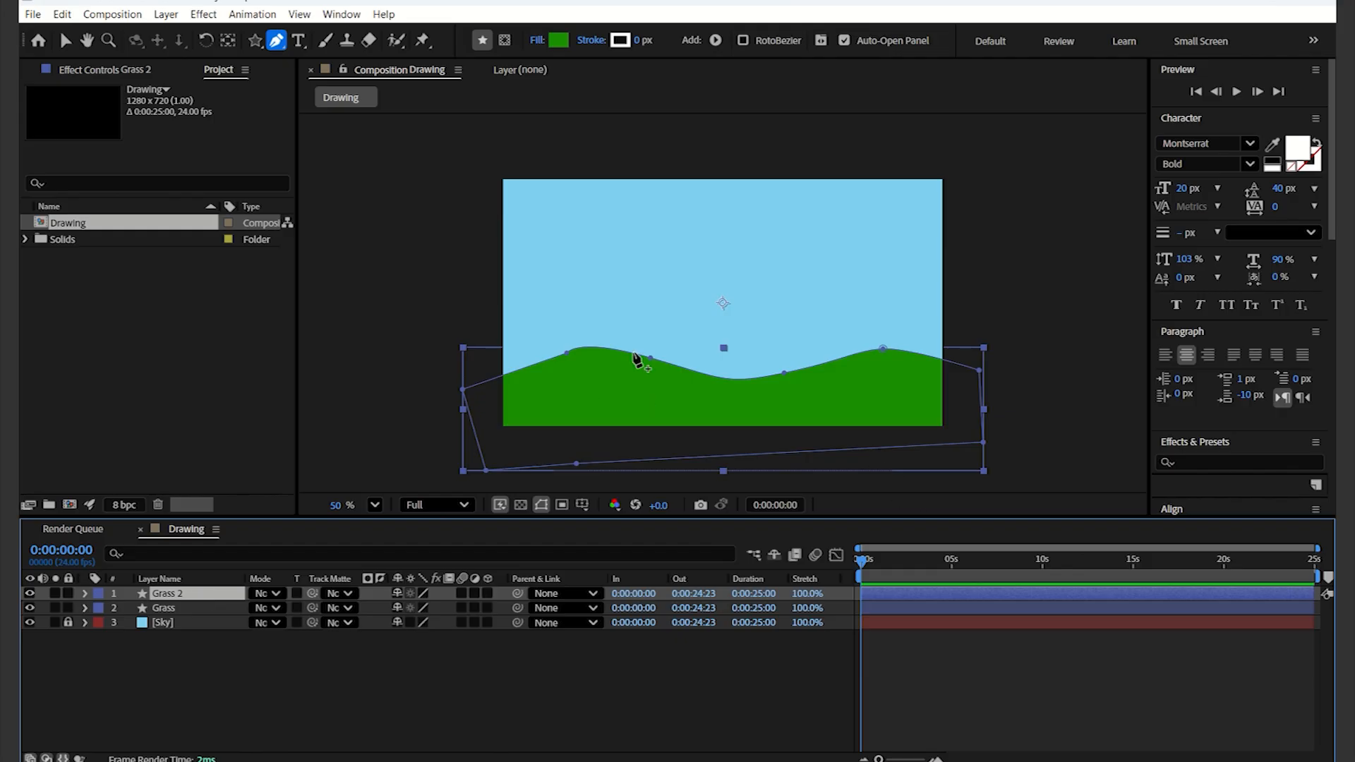
{"action": "left_click", "coordinate": [66, 40]}
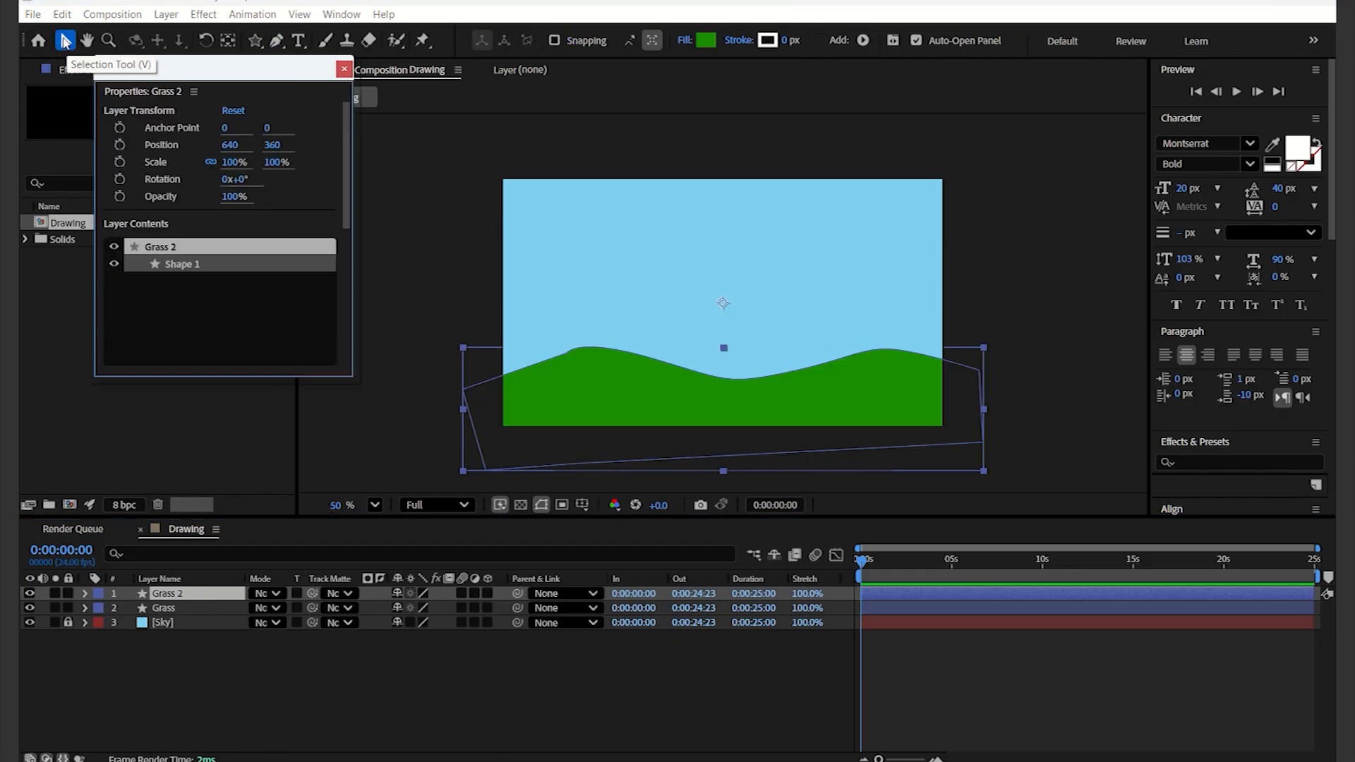
{"action": "left_click", "coordinate": [344, 68]}
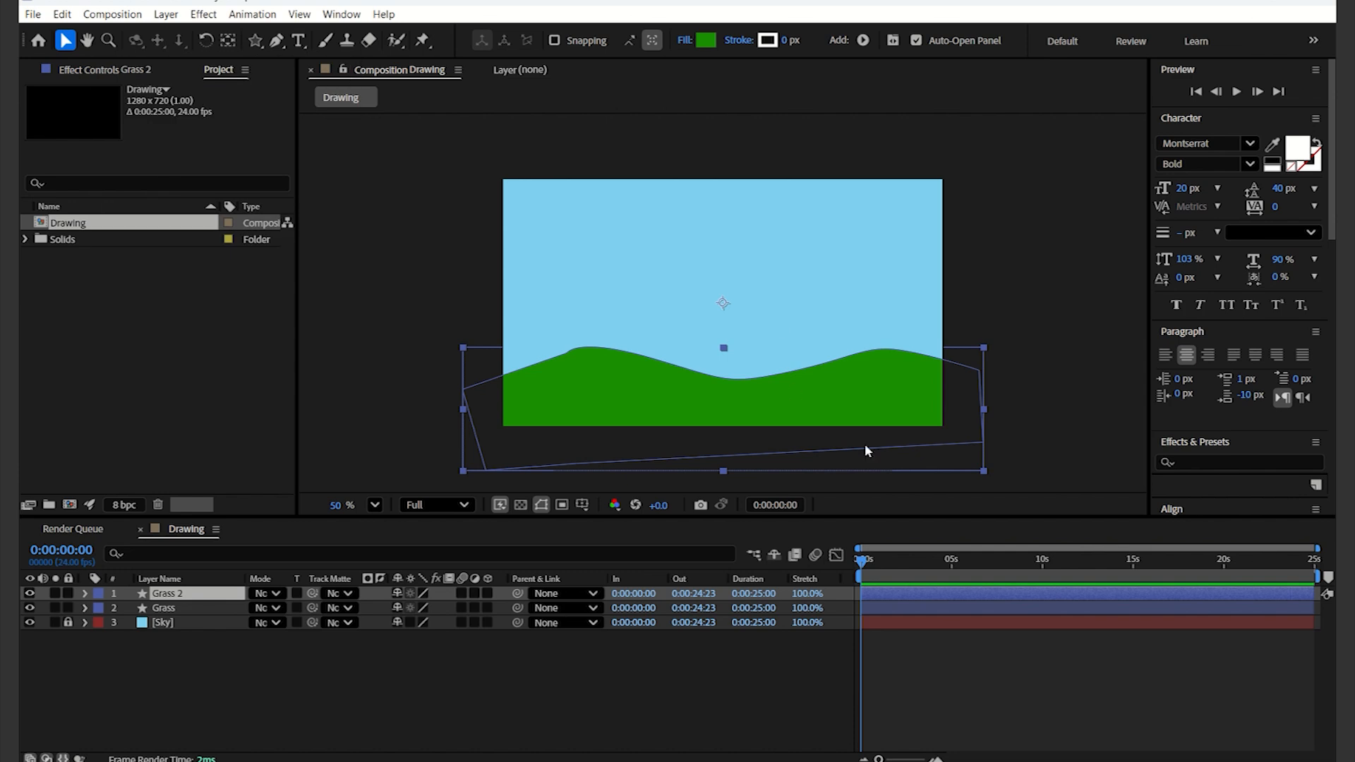
{"action": "left_click_drag", "start_coordinate": [832, 415], "coordinate": [752, 416]}
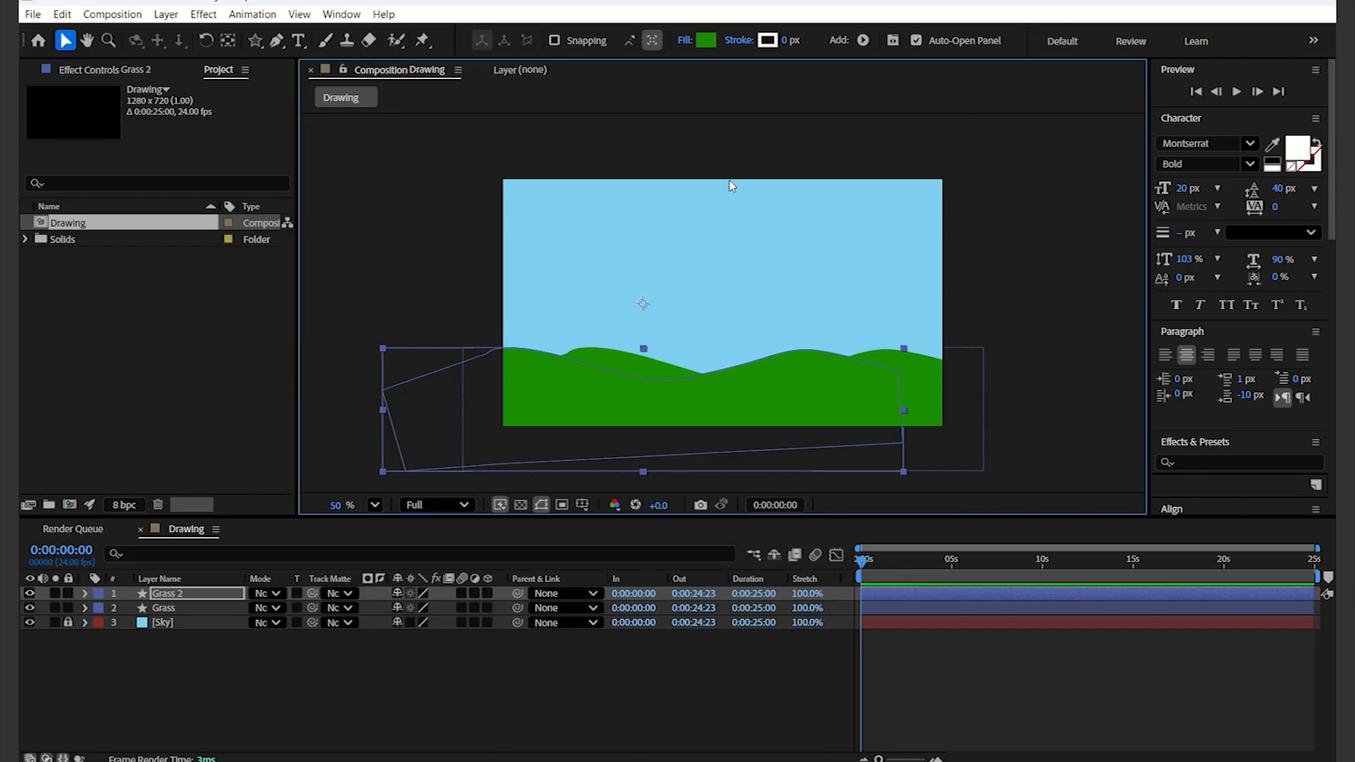
Change the Grass 2 layer's fill to a lighter green than the original hills behind it
{"action": "left_click", "coordinate": [706, 42]}
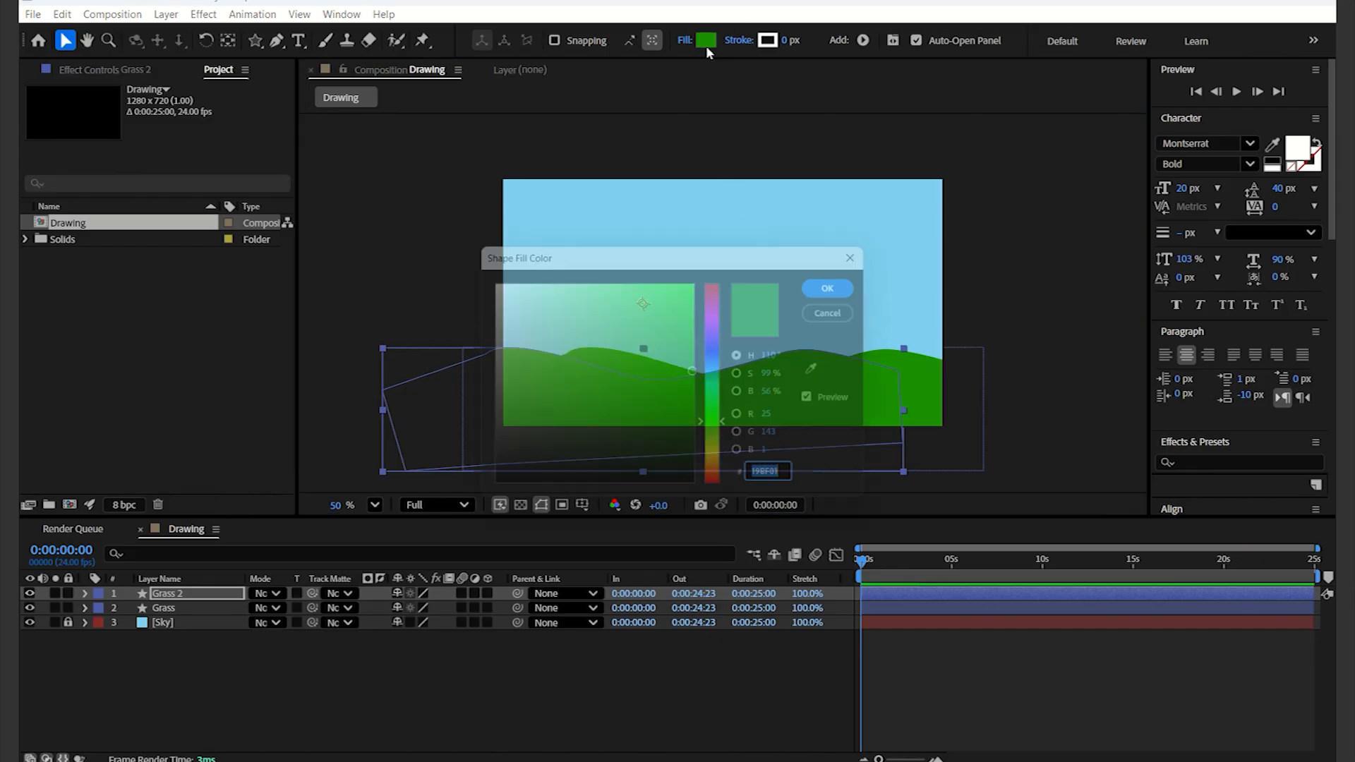
{"action": "left_click", "coordinate": [596, 310]}
{"action": "left_click_drag", "start_coordinate": [597, 311], "coordinate": [622, 292]}
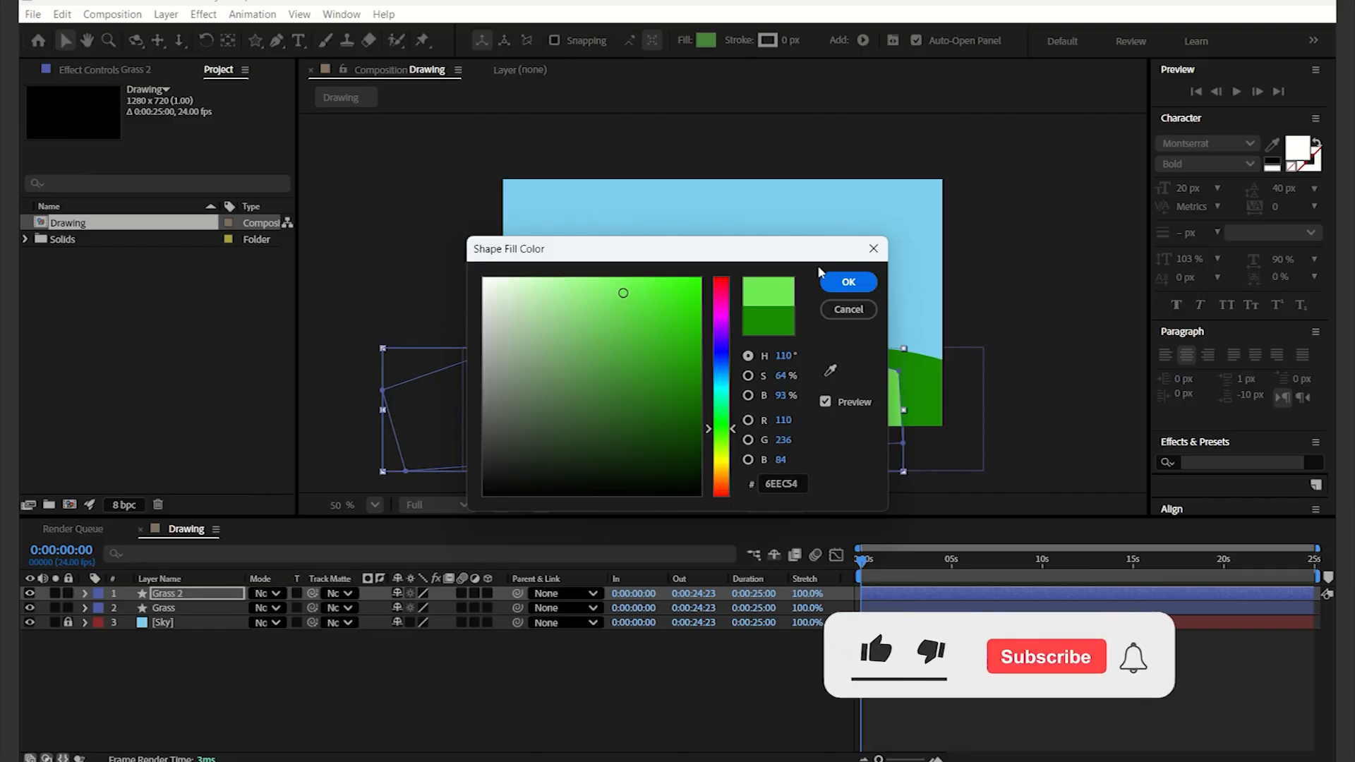
{"action": "left_click_drag", "start_coordinate": [658, 243], "coordinate": [280, 342]}
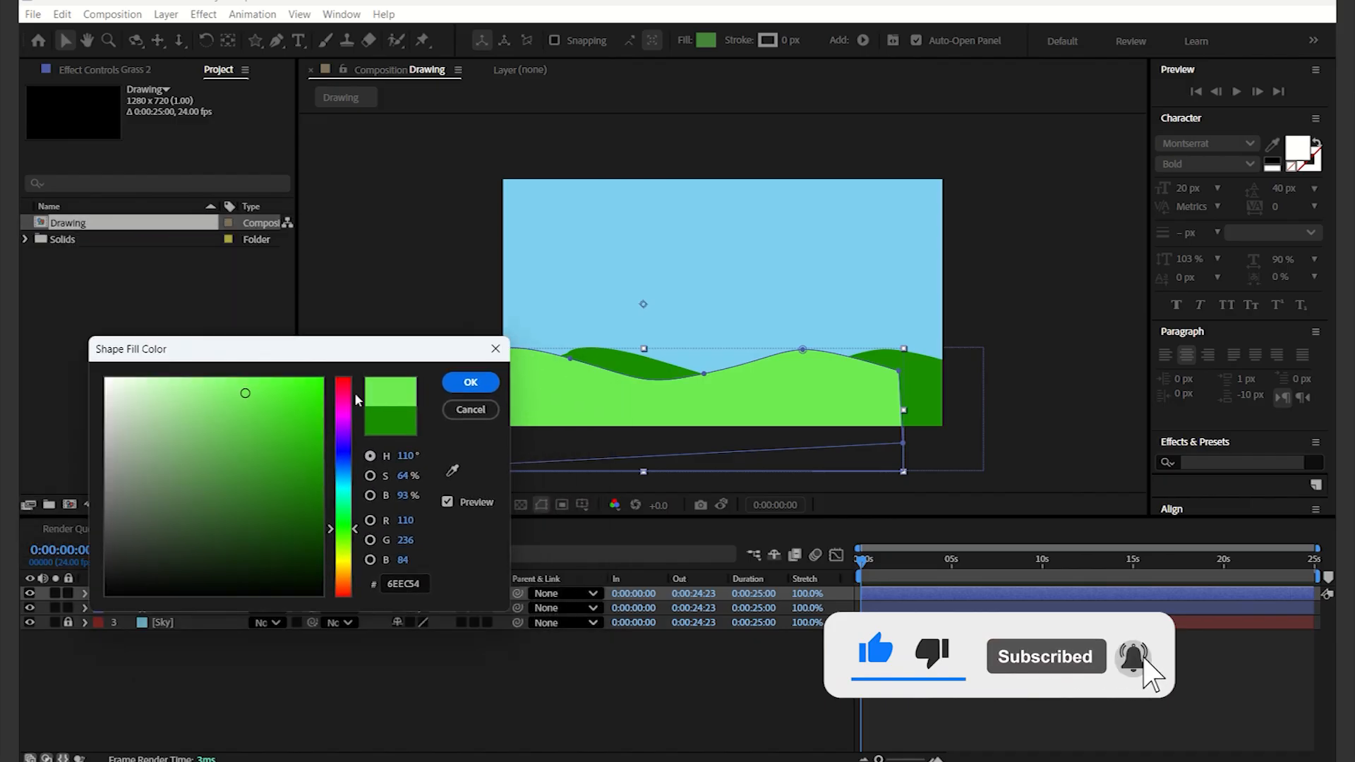
{"action": "left_click_drag", "start_coordinate": [245, 393], "coordinate": [298, 440]}
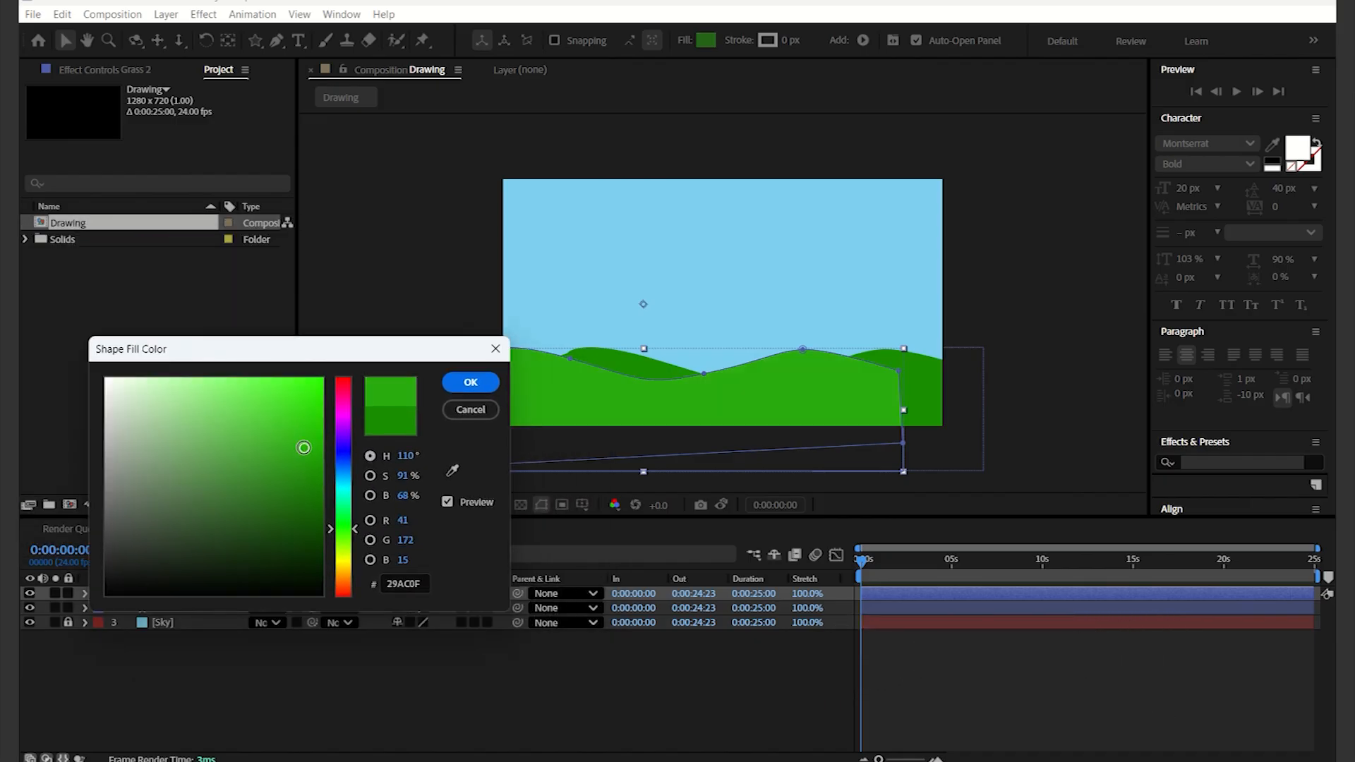
{"action": "left_click", "coordinate": [471, 382]}
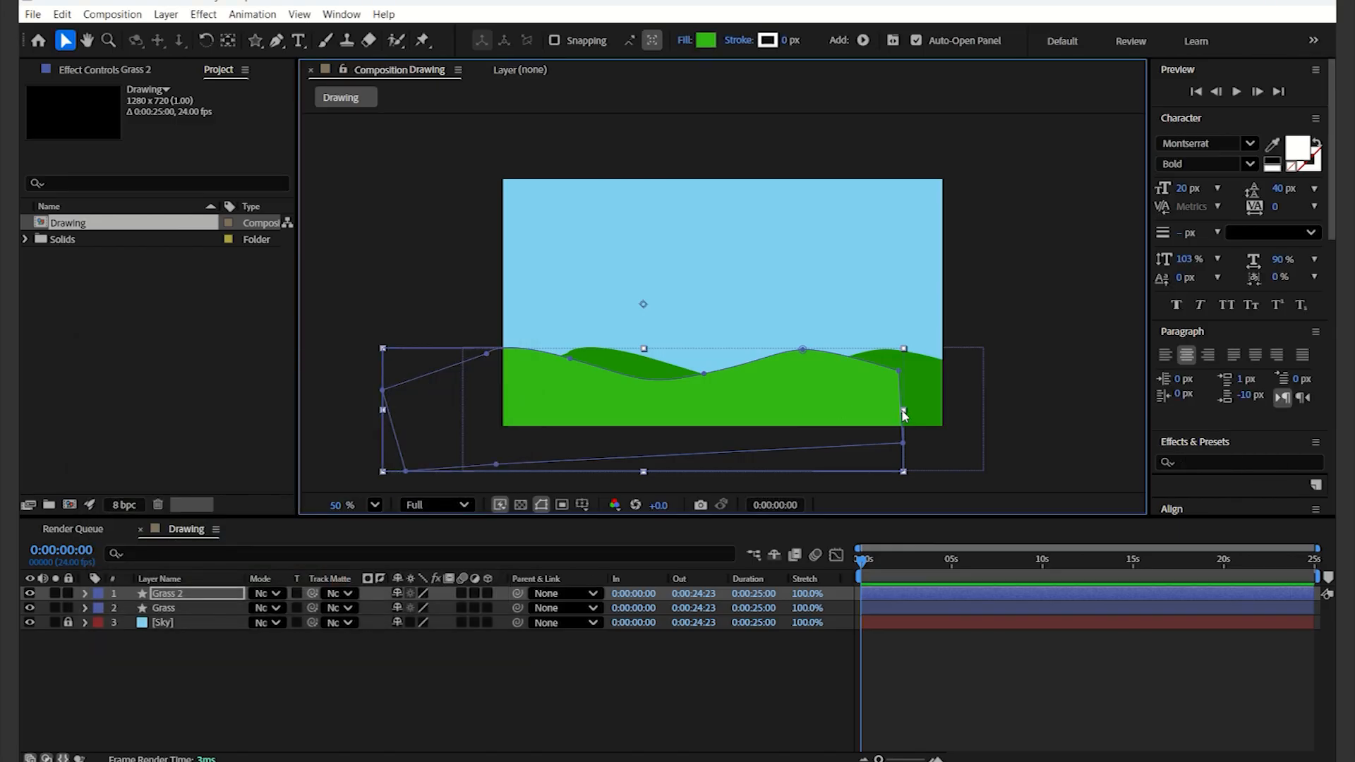
Stretch the Grass 2 hills wider and shift them down and to the left so the darker crests show behind them
{"action": "left_click_drag", "start_coordinate": [904, 413], "coordinate": [941, 414]}
{"action": "left_click_drag", "start_coordinate": [835, 402], "coordinate": [773, 419]}
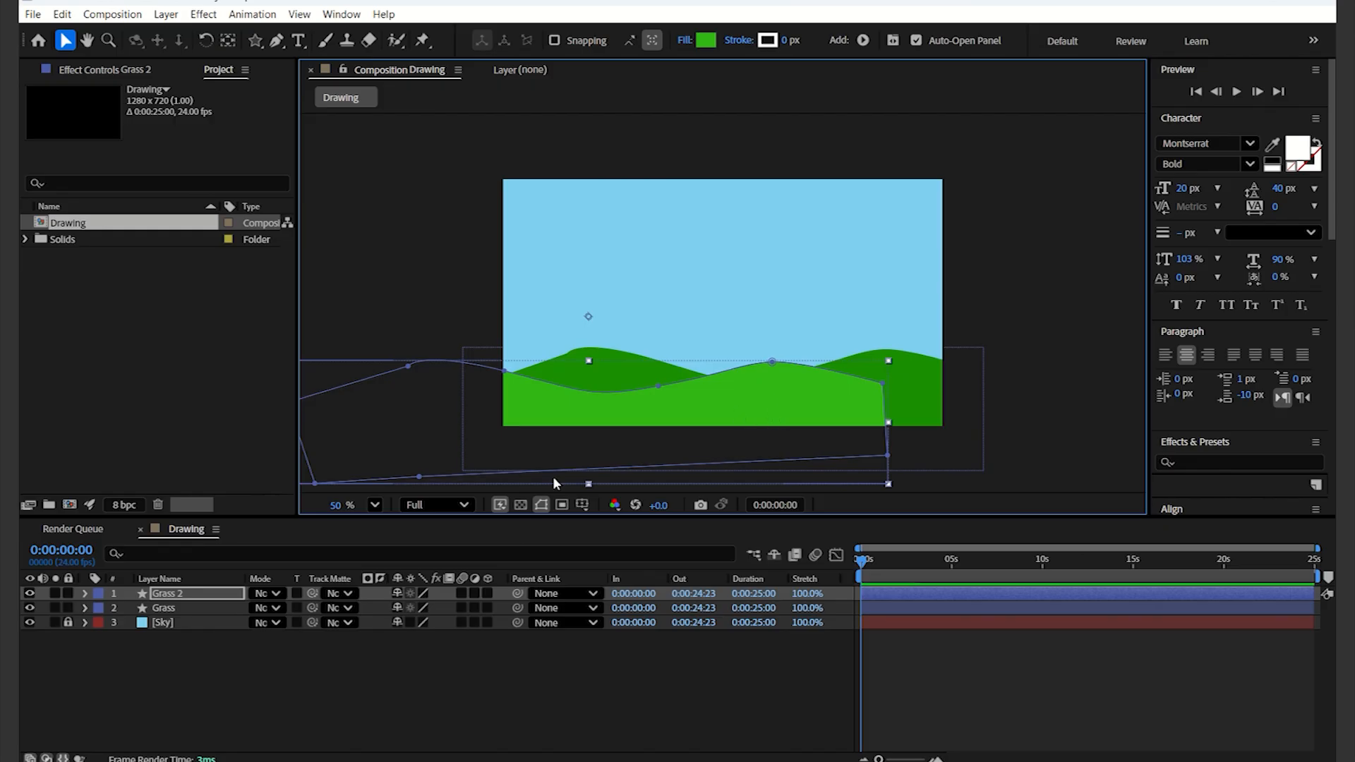
{"action": "left_click", "coordinate": [734, 695]}
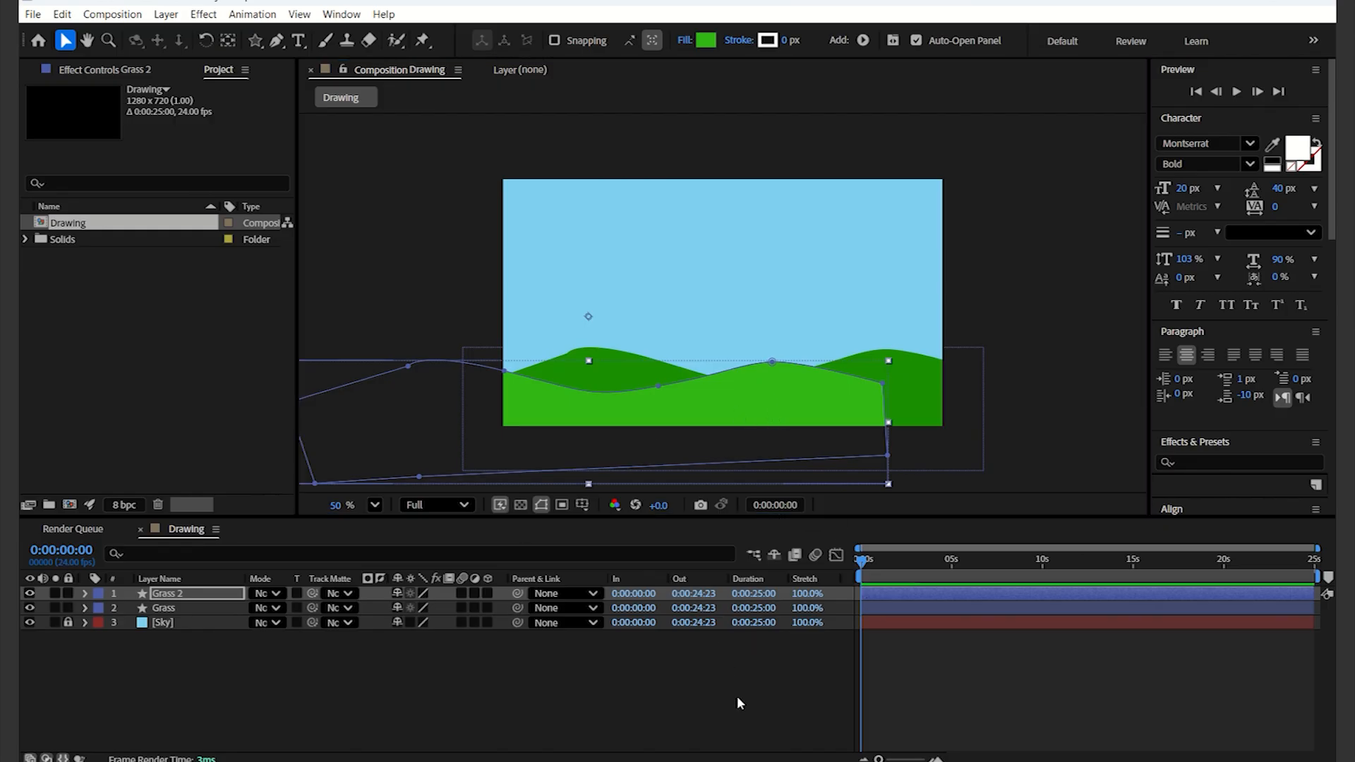
Duplicate the Grass 2 layer and shift the copy right and slightly down to cover the frame's lower-right corner
{"action": "left_click", "coordinate": [130, 553]}
{"action": "left_click", "coordinate": [173, 595]}
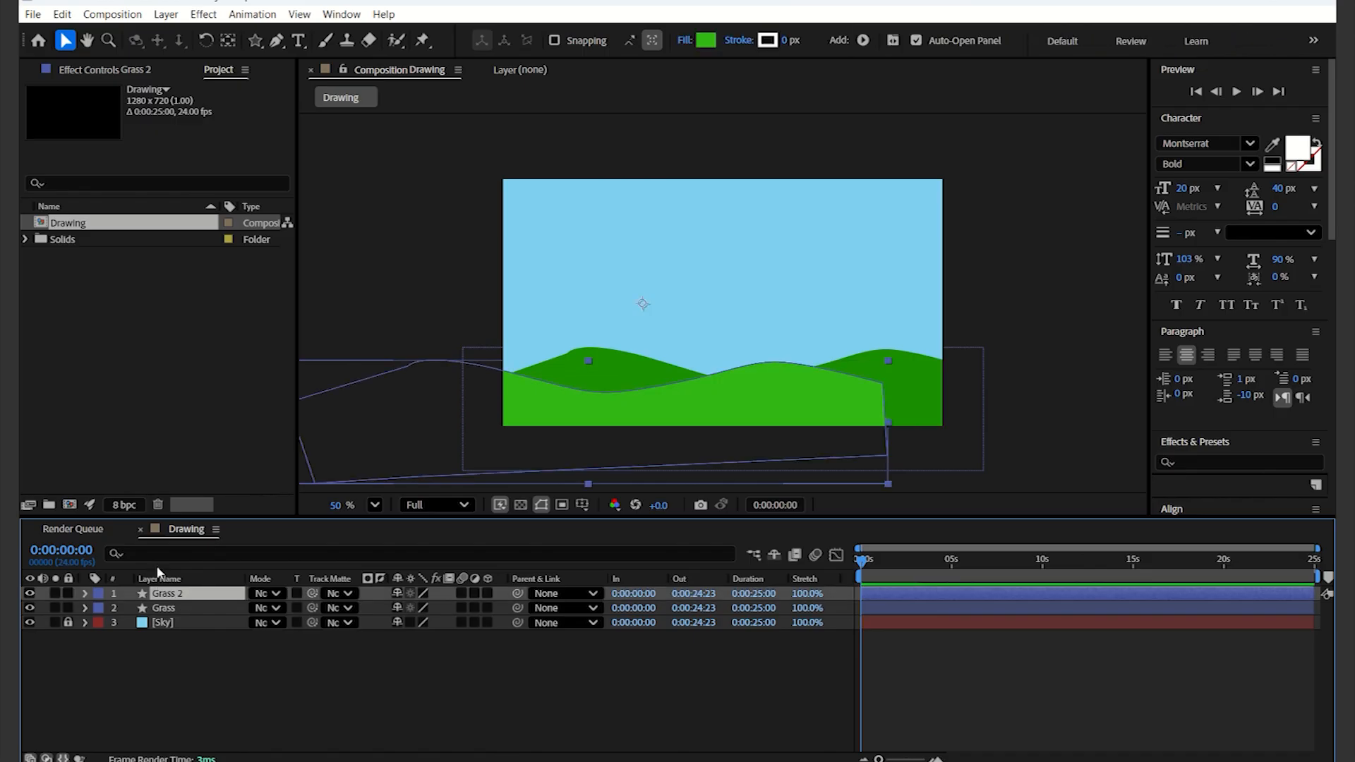
{"action": "key", "text": "ctrl+d"}
{"action": "left_click_drag", "start_coordinate": [616, 428], "coordinate": [1068, 423]}
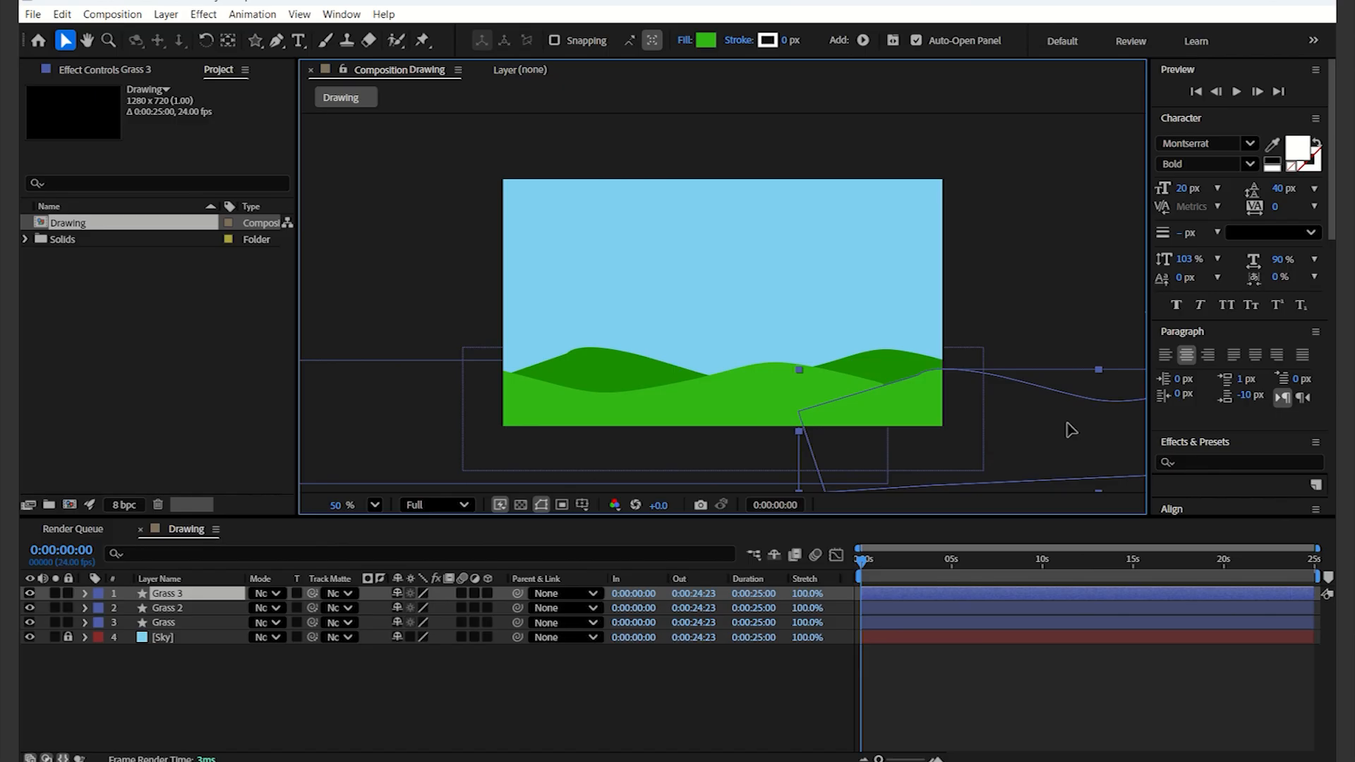
{"action": "left_click", "coordinate": [179, 421]}
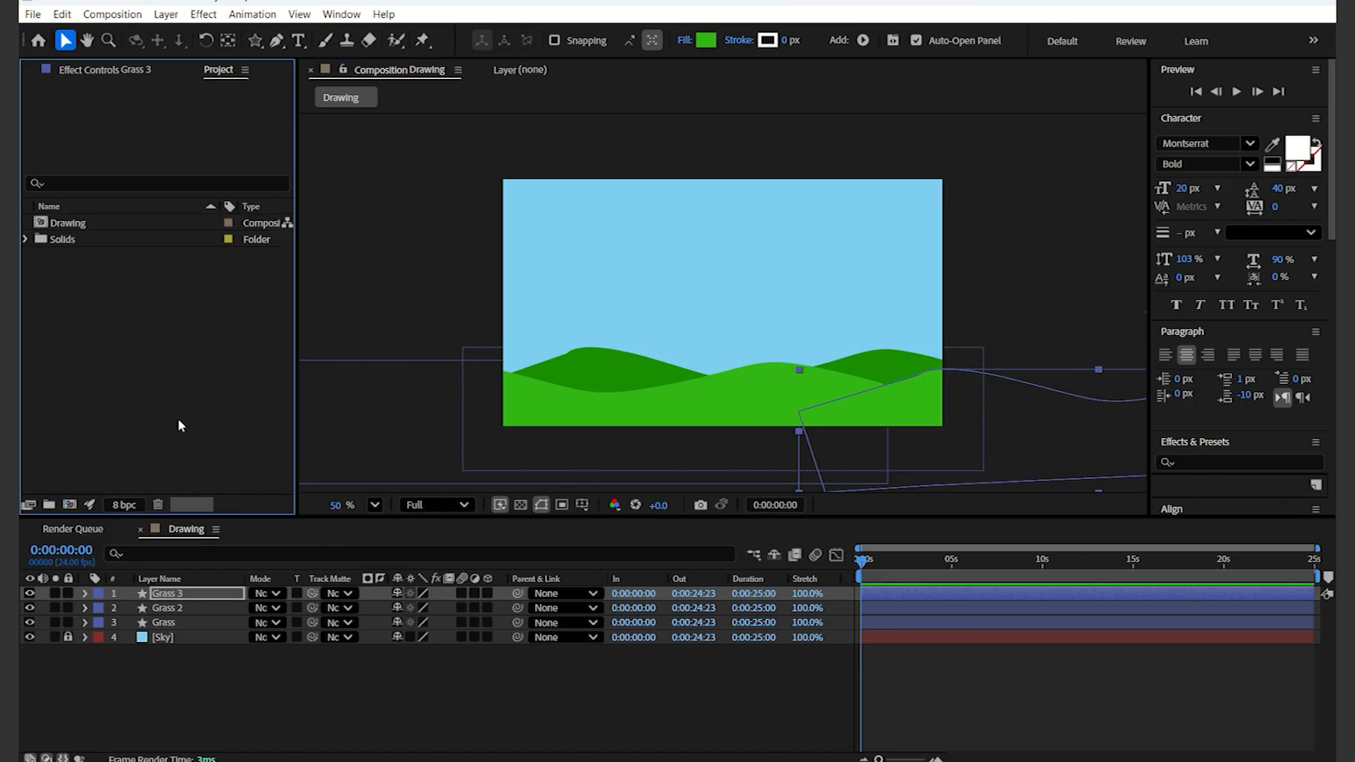
{"action": "left_click", "coordinate": [365, 702]}
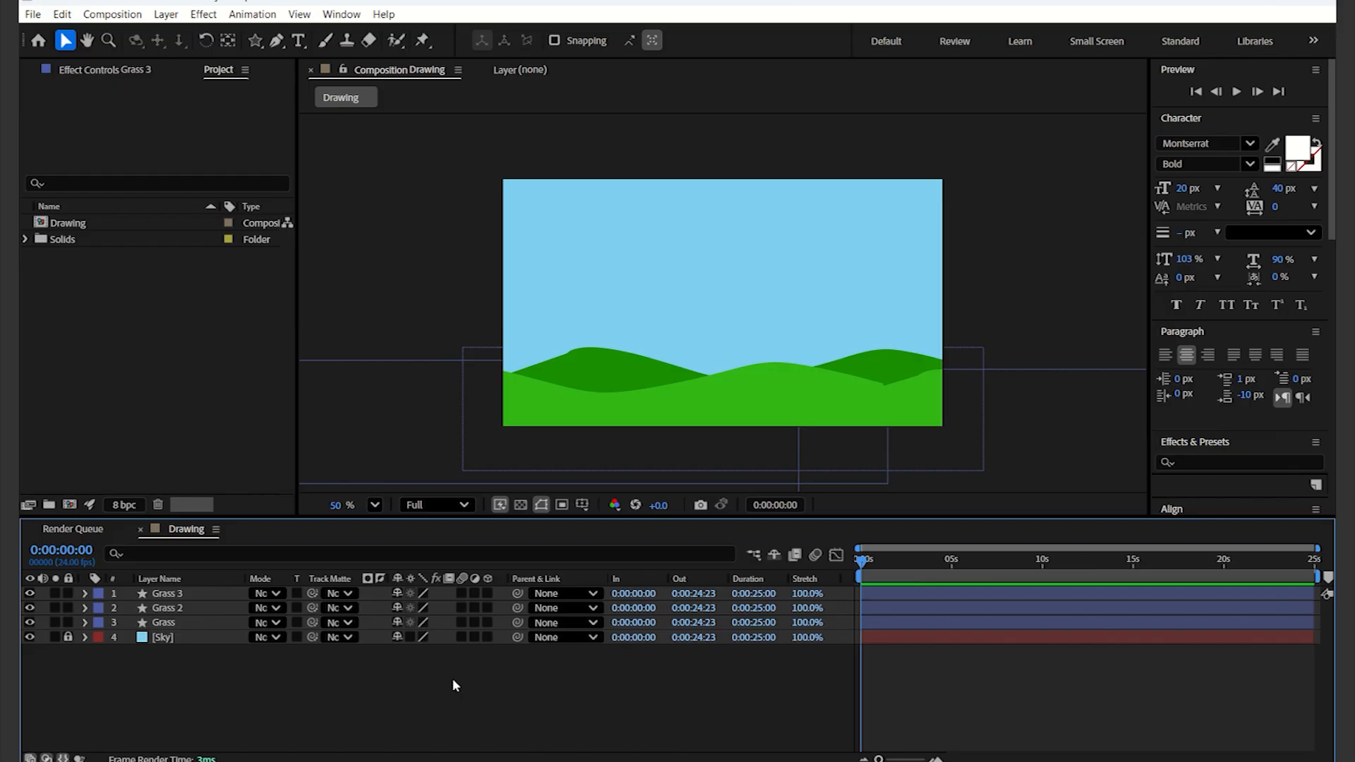
Start a new solid and set its color to a very dark blue (#182B33)
{"action": "right_click", "coordinate": [339, 699]}
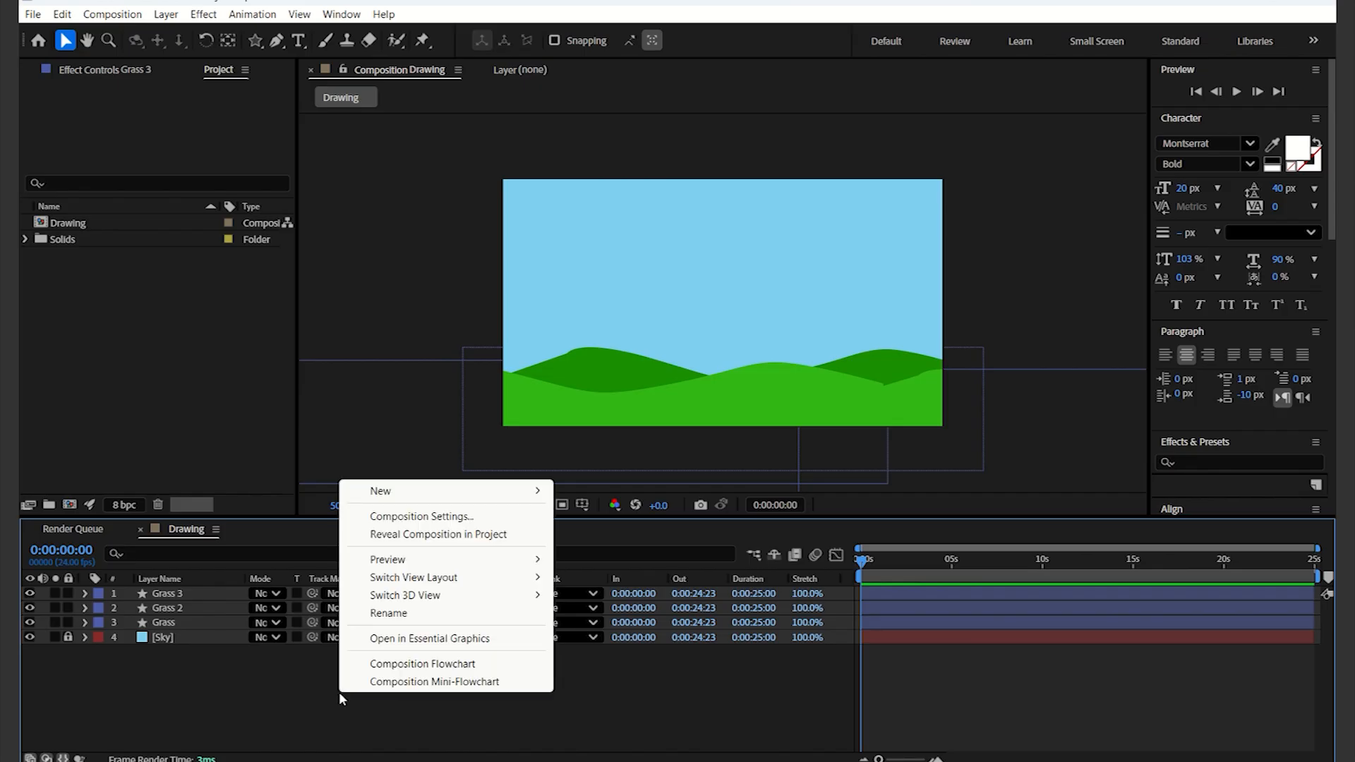
{"action": "mouse_move", "coordinate": [403, 499]}
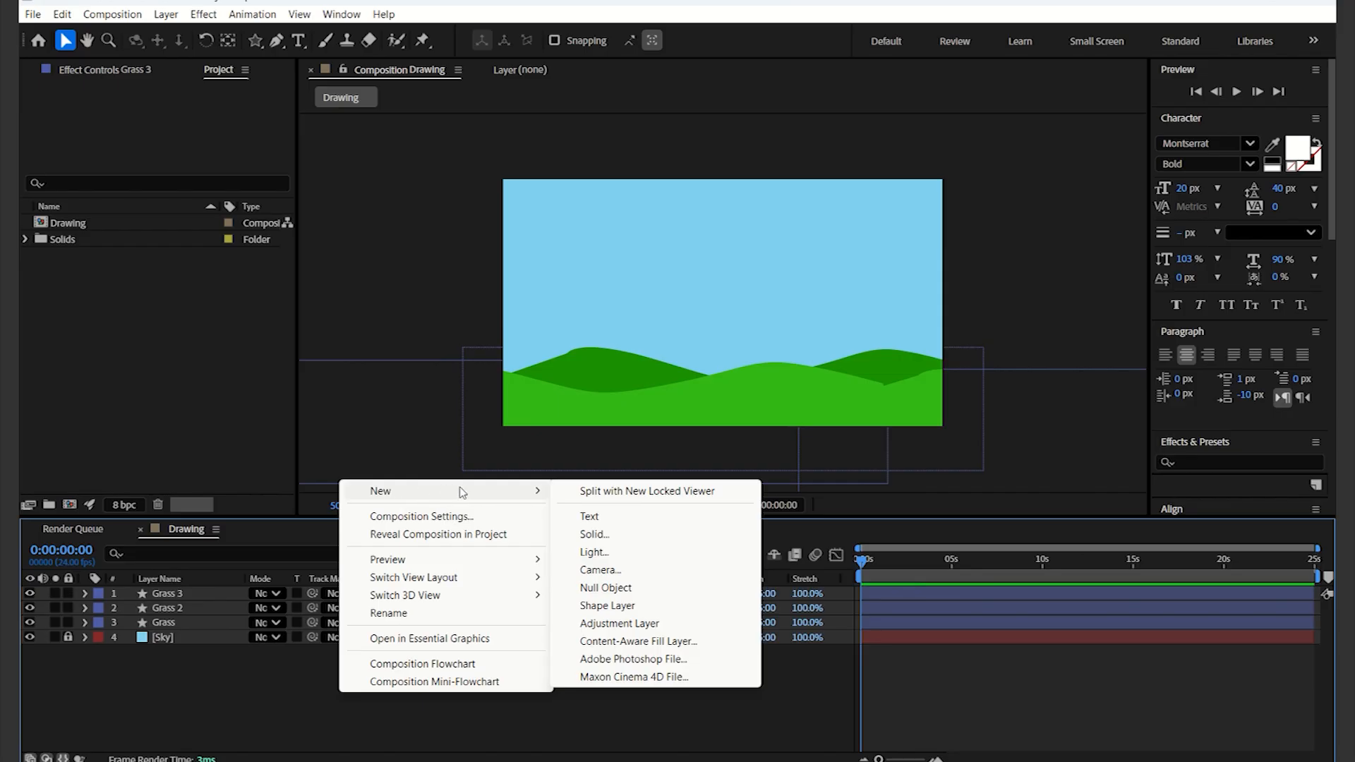
{"action": "left_click", "coordinate": [592, 534]}
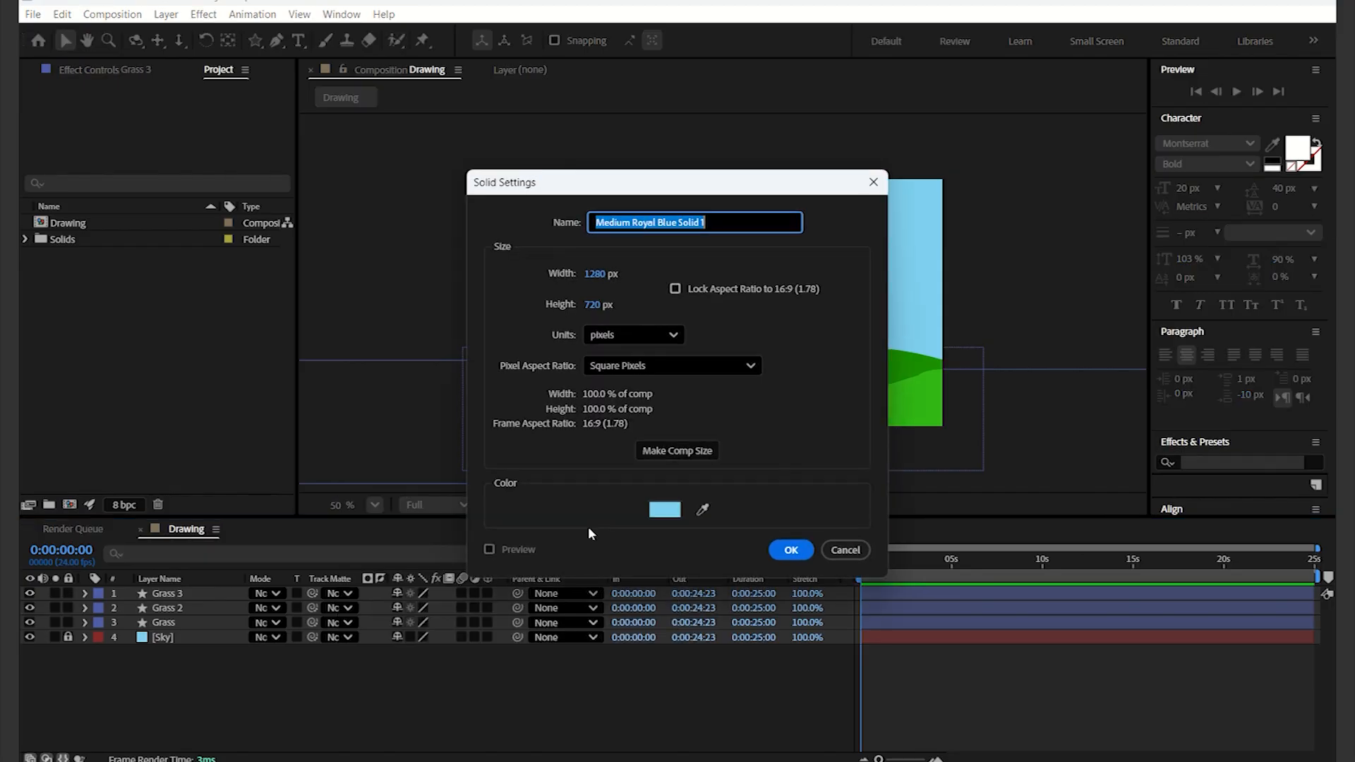
{"action": "left_click", "coordinate": [670, 511]}
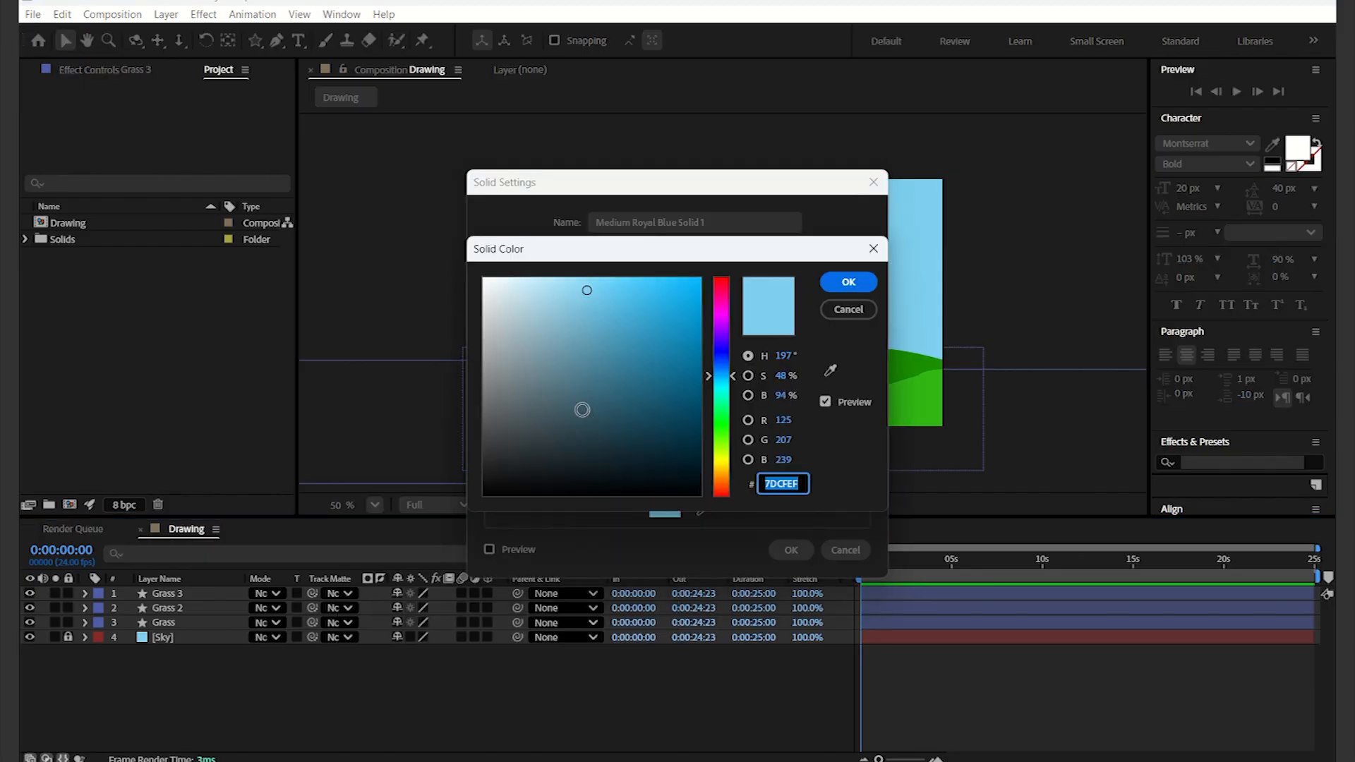
{"action": "left_click", "coordinate": [582, 412]}
{"action": "left_click_drag", "start_coordinate": [582, 412], "coordinate": [598, 451]}
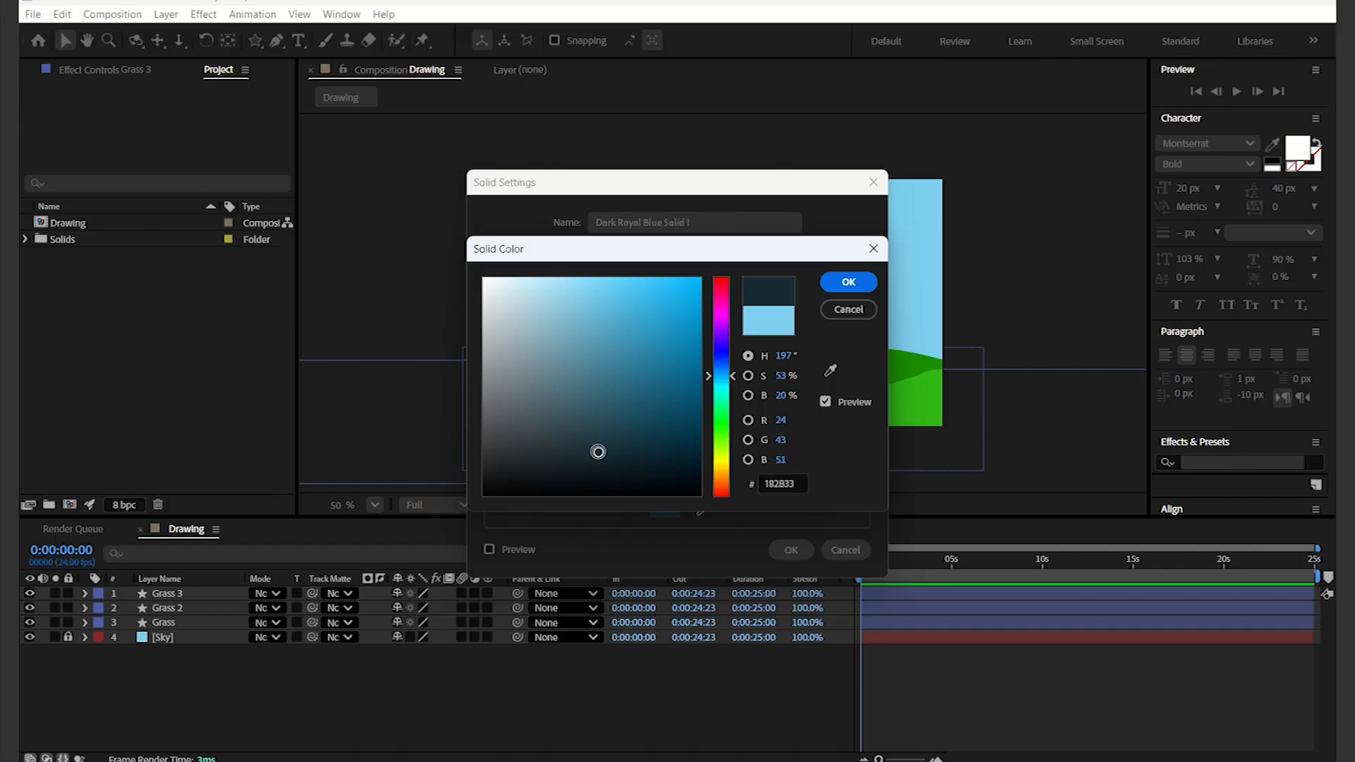
{"action": "left_click", "coordinate": [840, 279]}
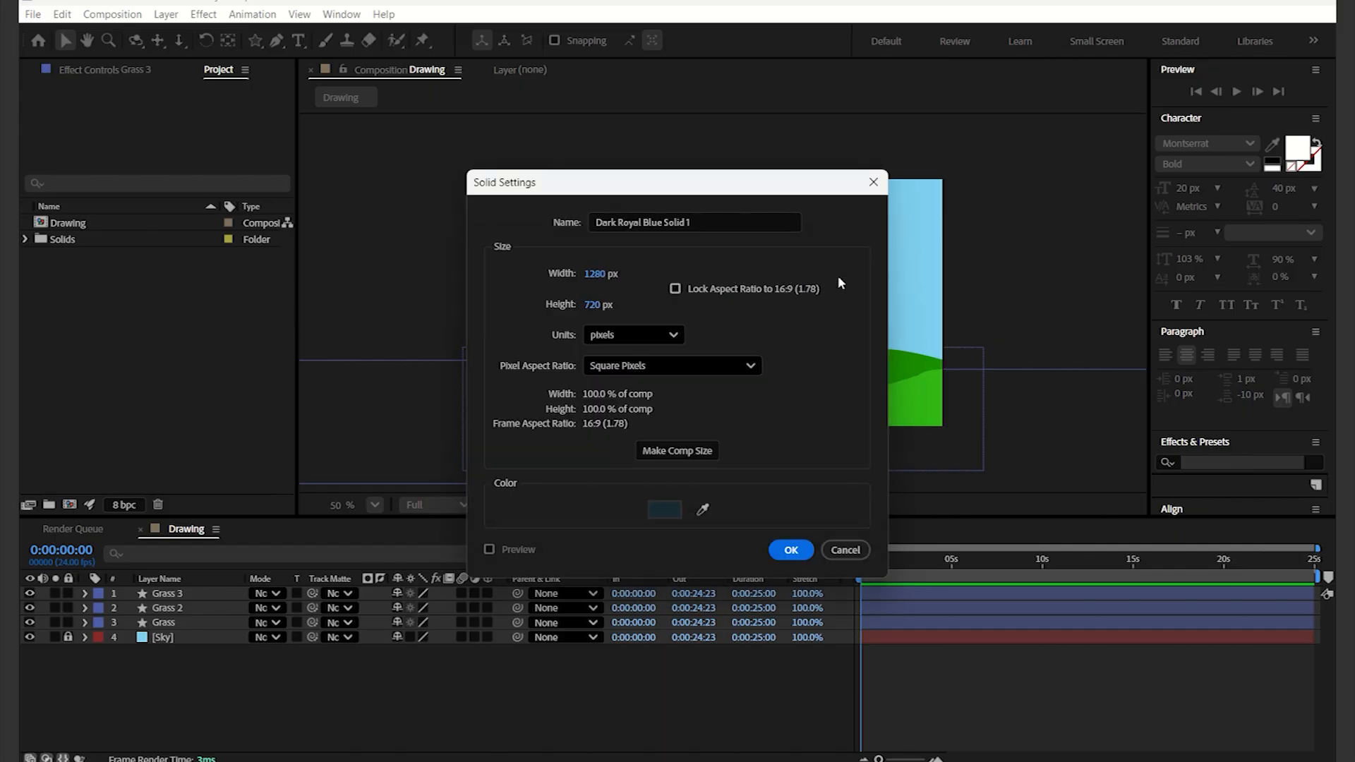
Name the new solid Buildings and create it at the 1280 x 720 px composition size
{"action": "left_click", "coordinate": [712, 222]}
{"action": "key", "text": "BackSpace"}
{"action": "key", "text": "BackSpace"}
{"action": "key", "text": "BackSpace"}
{"action": "key", "text": "BackSpace"}
{"action": "key", "text": "BackSpace"}
{"action": "key", "text": "BackSpace"}
{"action": "key", "text": "BackSpace"}
{"action": "key", "text": "BackSpace"}
{"action": "key", "text": "BackSpace"}
{"action": "key", "text": "BackSpace"}
{"action": "key", "text": "BackSpace"}
{"action": "key", "text": "BackSpace"}
{"action": "key", "text": "BackSpace"}
{"action": "key", "text": "BackSpace"}
{"action": "key", "text": "BackSpace"}
{"action": "key", "text": "BackSpace"}
{"action": "key", "text": "BackSpace"}
{"action": "key", "text": "BackSpace"}
{"action": "key", "text": "BackSpace"}
{"action": "key", "text": "BackSpace"}
{"action": "type", "text": "Buildings"}
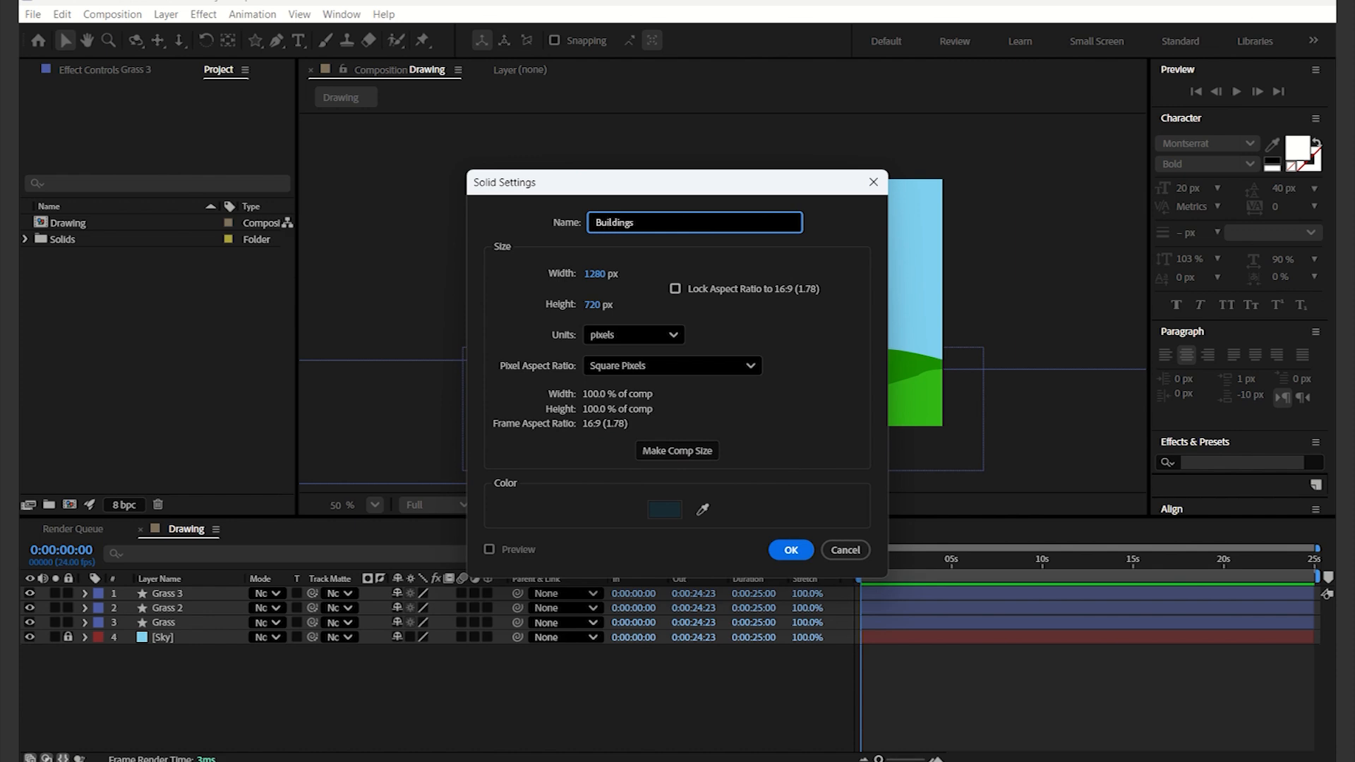
{"action": "left_click", "coordinate": [790, 550]}
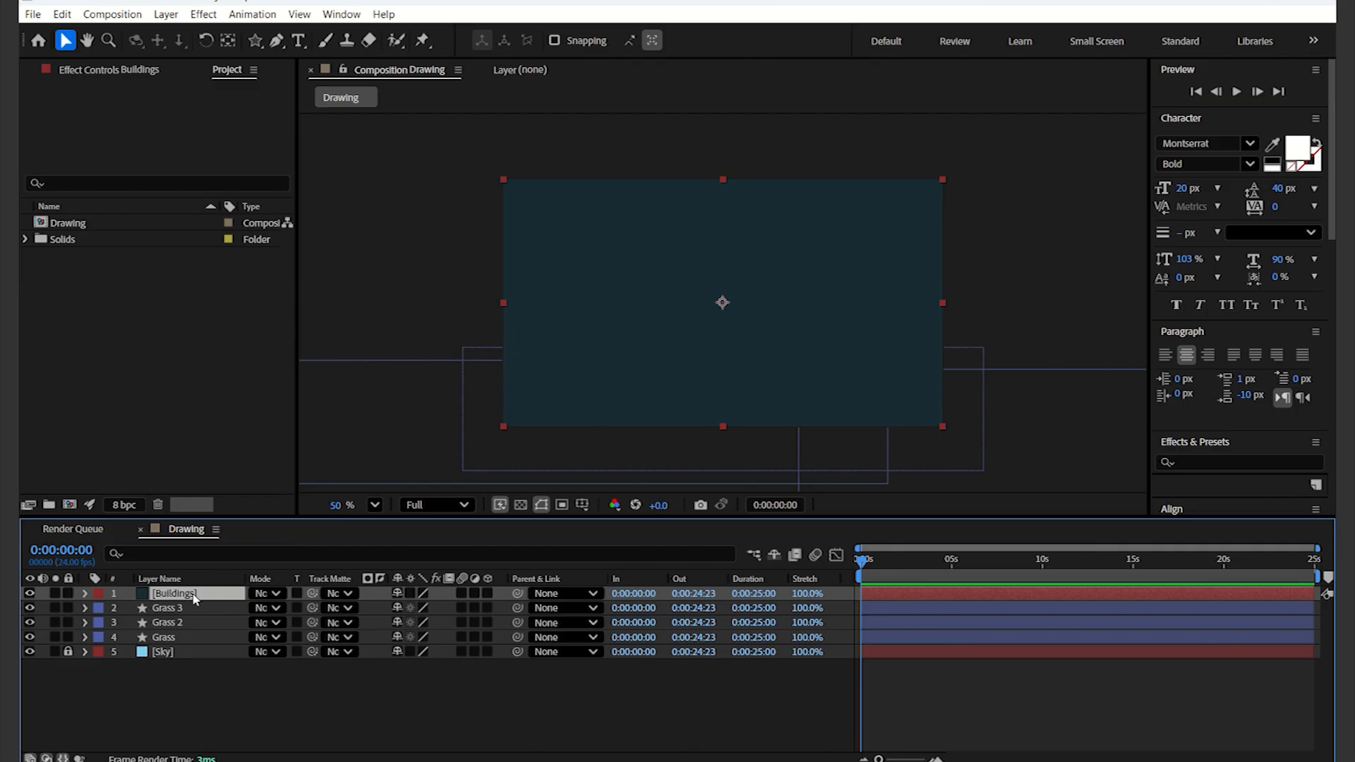
Move the Buildings layer below the three Grass layers and directly above Sky
{"action": "left_click_drag", "start_coordinate": [193, 599], "coordinate": [210, 644]}
{"action": "left_click", "coordinate": [277, 680]}
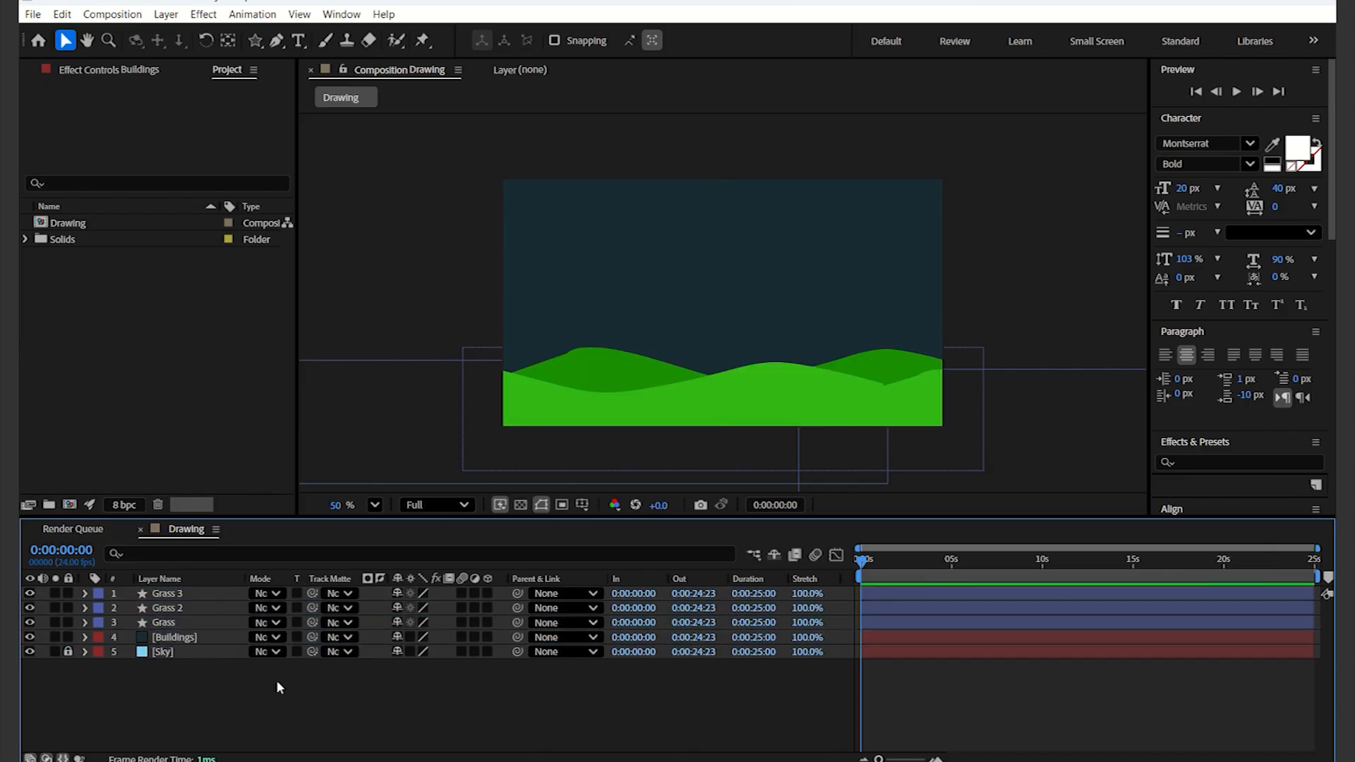
Start a Pen mask on the Buildings layer, outlining a flat rooftop past the frame's left edge and a tall narrow tower beside it
{"action": "left_click", "coordinate": [277, 40]}
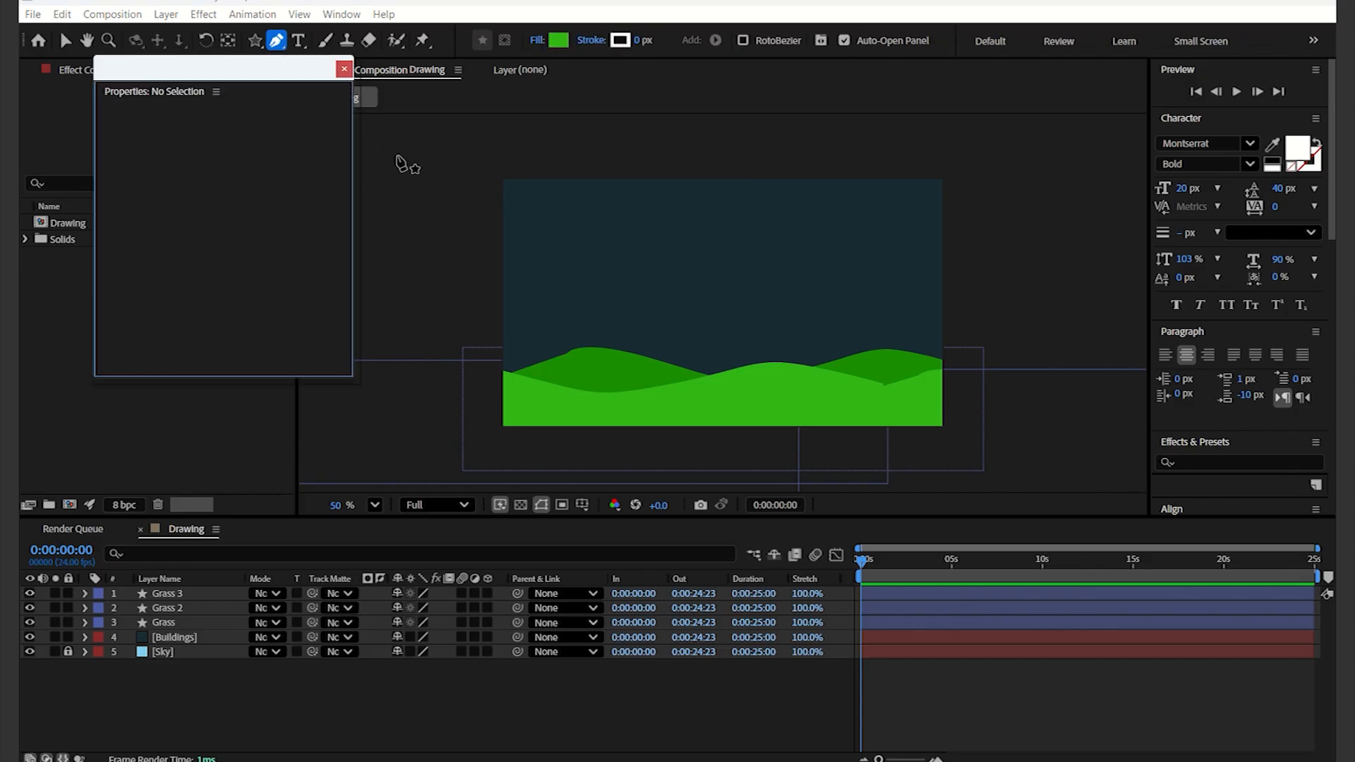
{"action": "key", "text": "v"}
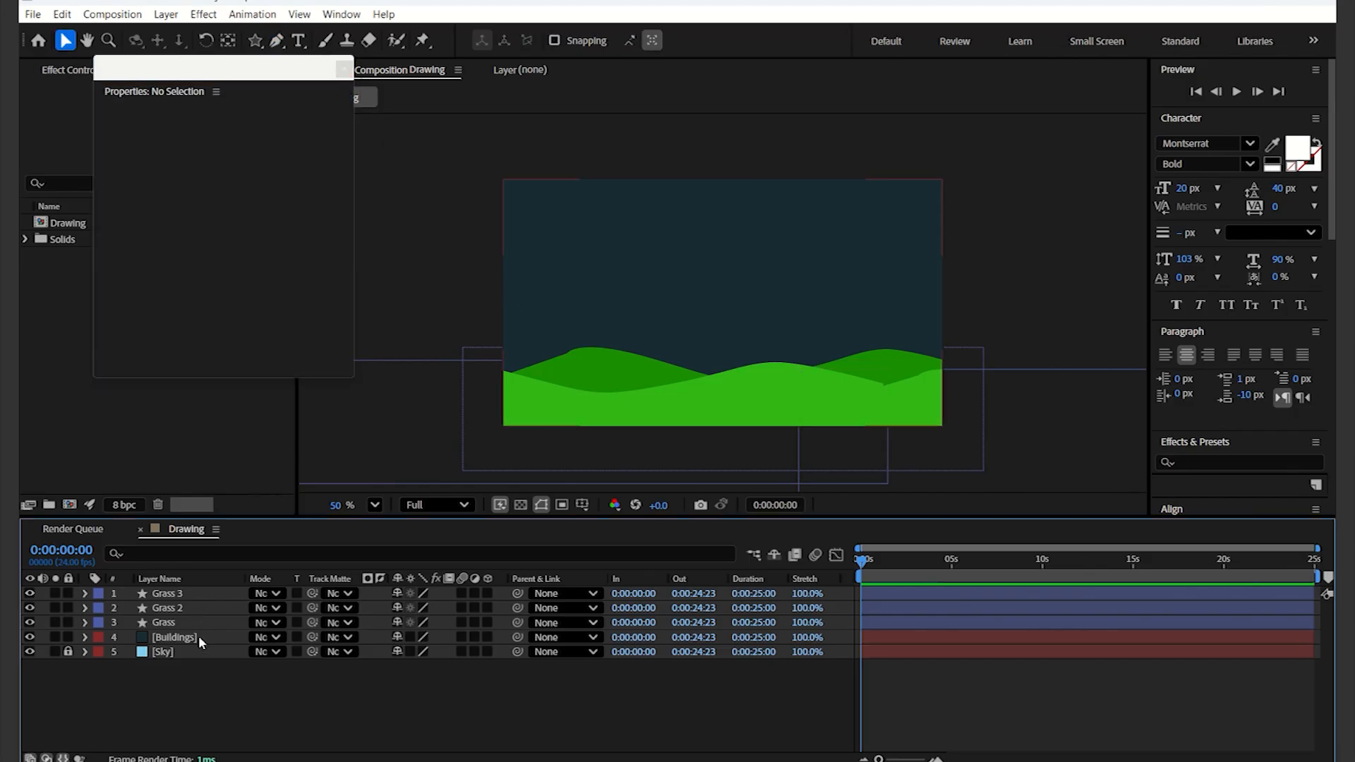
{"action": "left_click", "coordinate": [200, 638]}
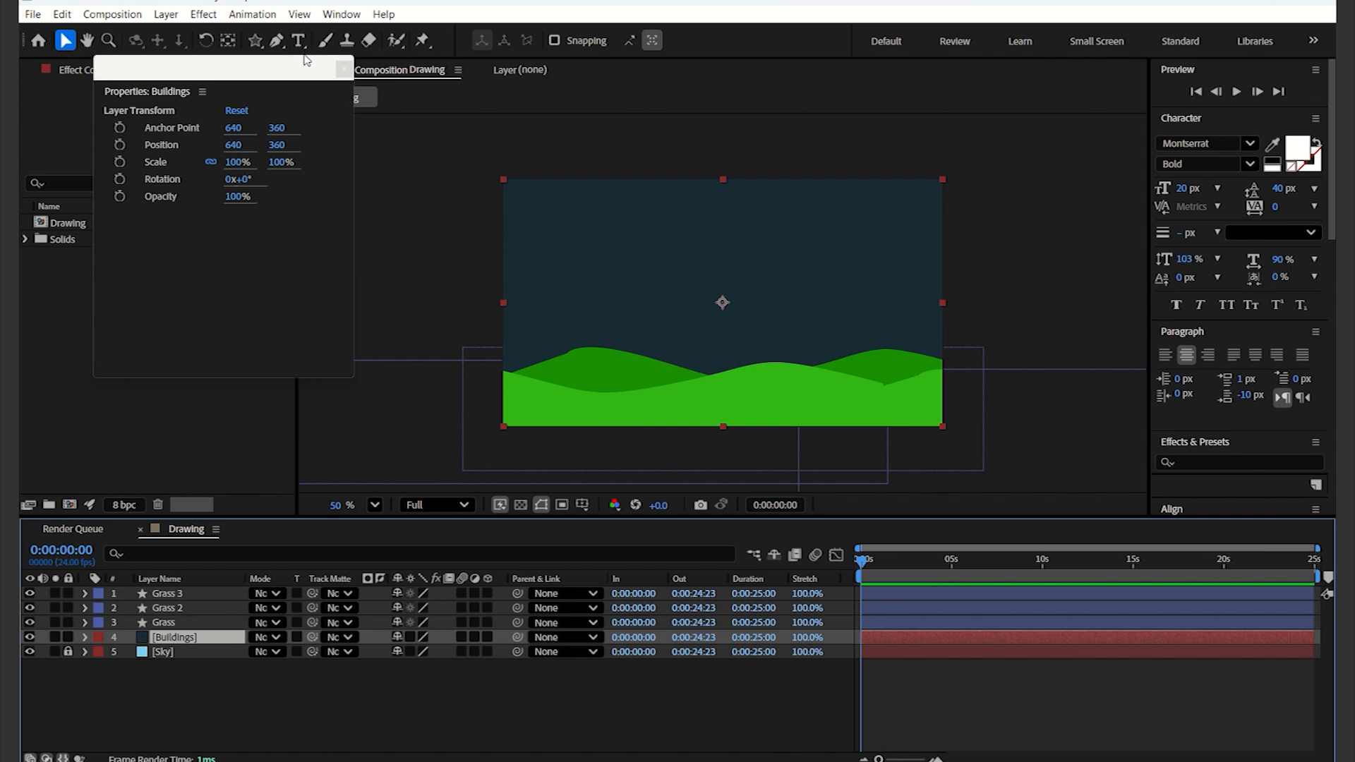
{"action": "left_click", "coordinate": [276, 41]}
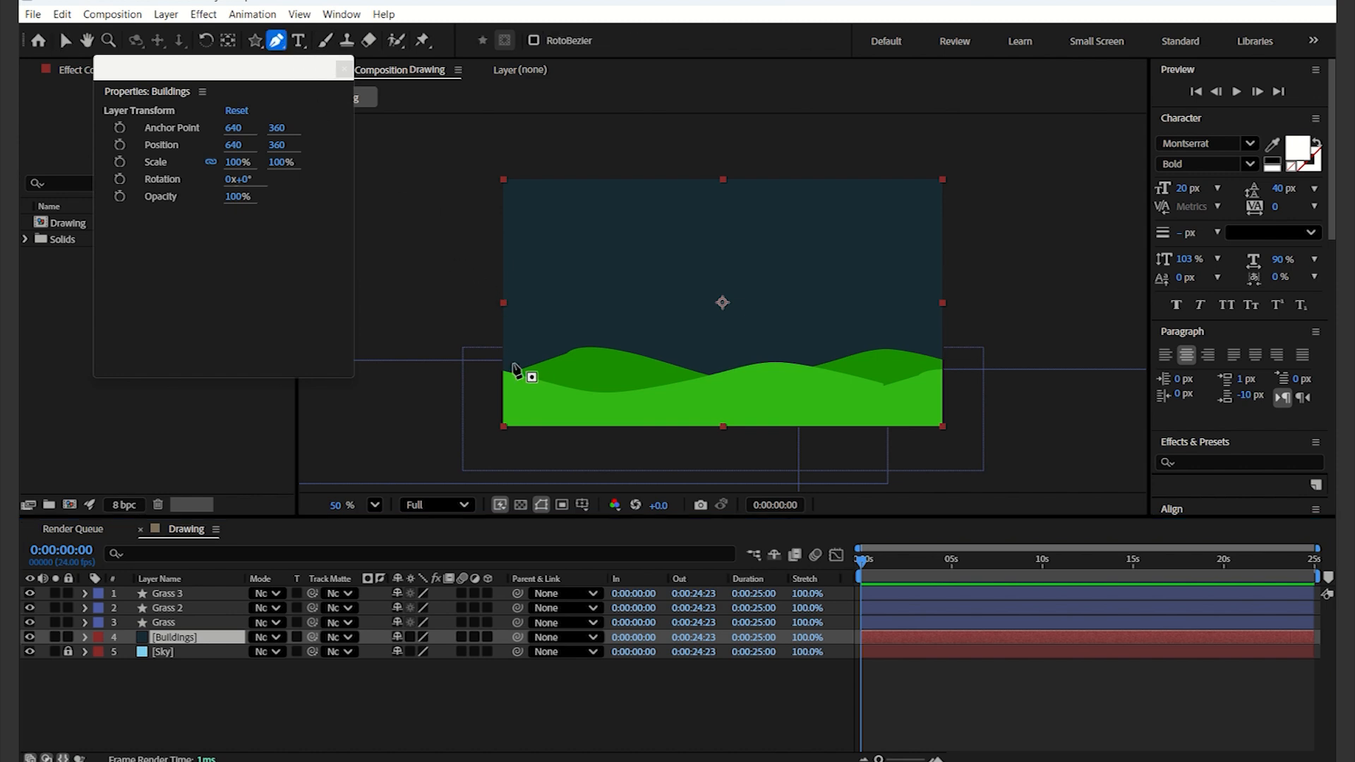
{"action": "left_click", "coordinate": [470, 263]}
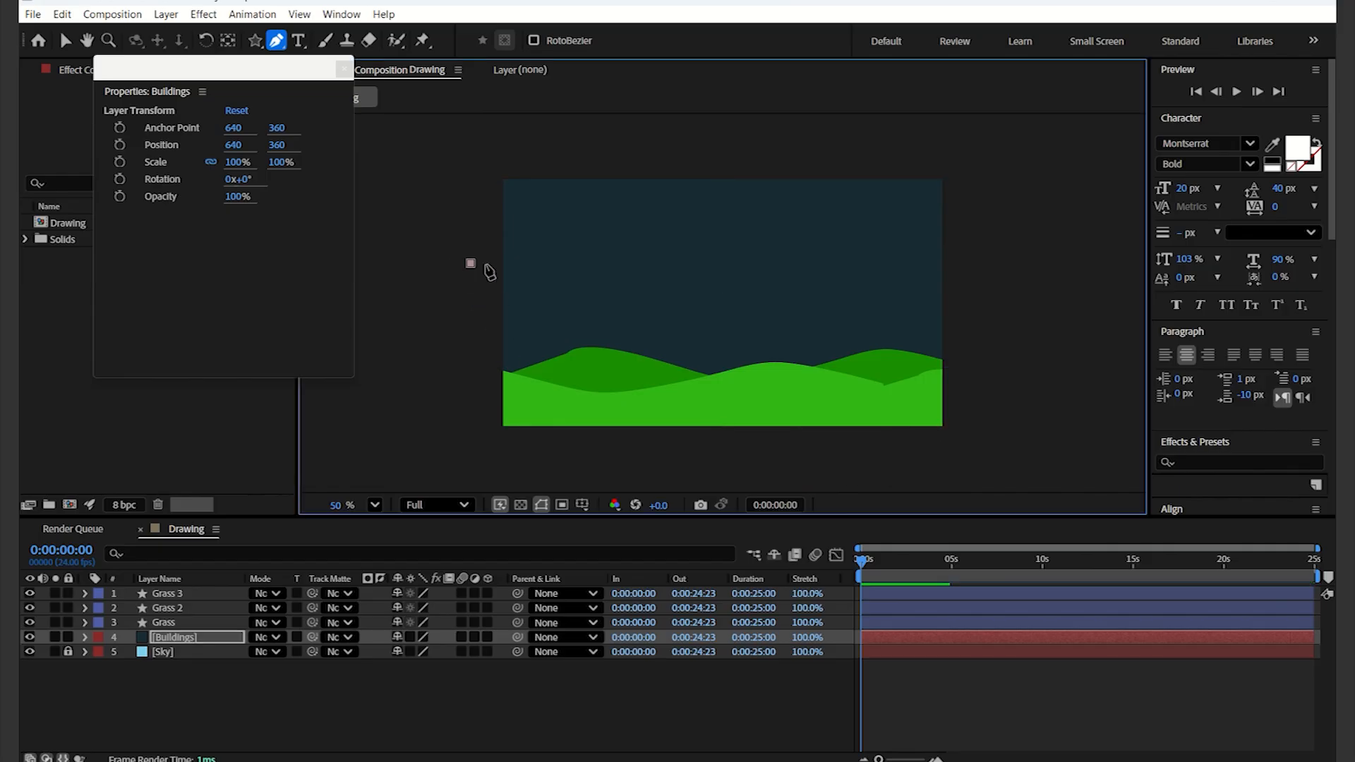
{"action": "left_click", "coordinate": [536, 263]}
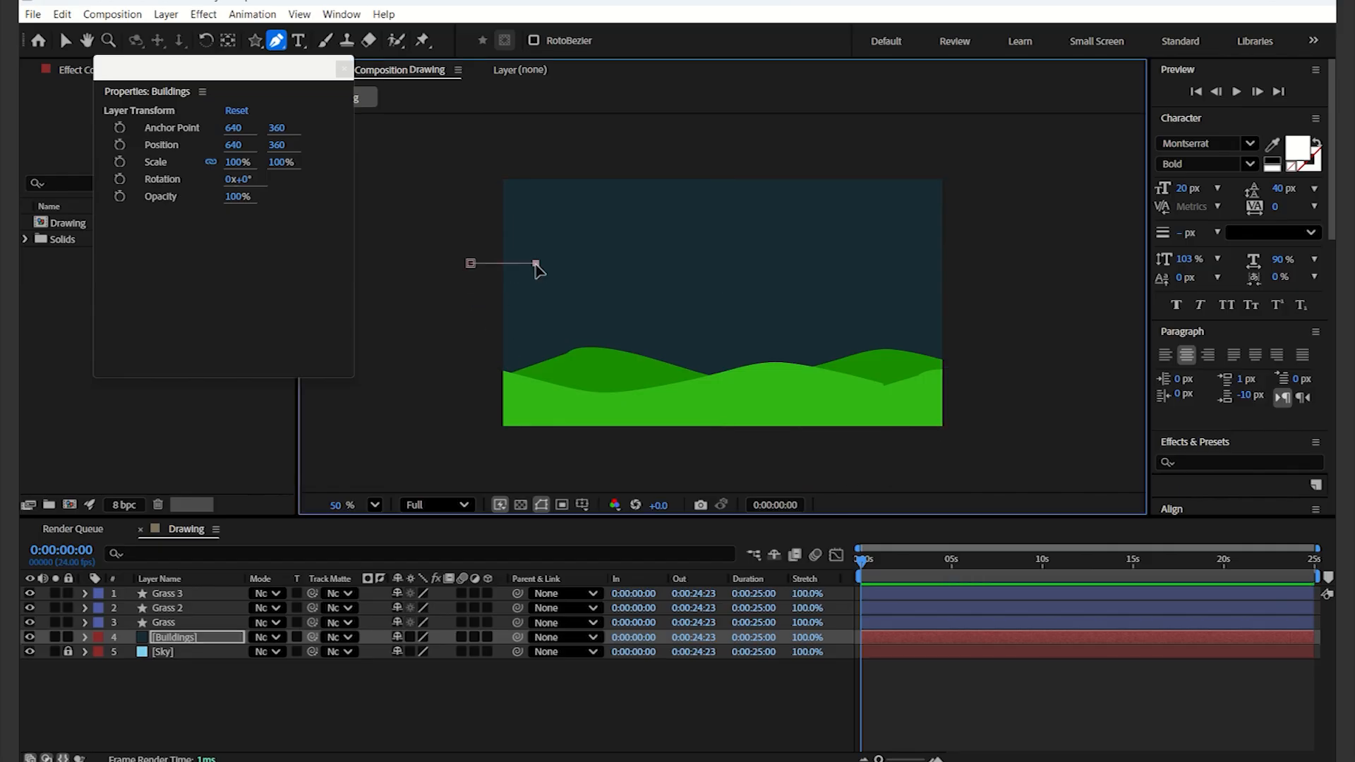
{"action": "left_click", "coordinate": [535, 339]}
{"action": "left_click", "coordinate": [578, 340]}
{"action": "left_click", "coordinate": [578, 206]}
{"action": "left_click", "coordinate": [615, 206]}
{"action": "left_click", "coordinate": [615, 337]}
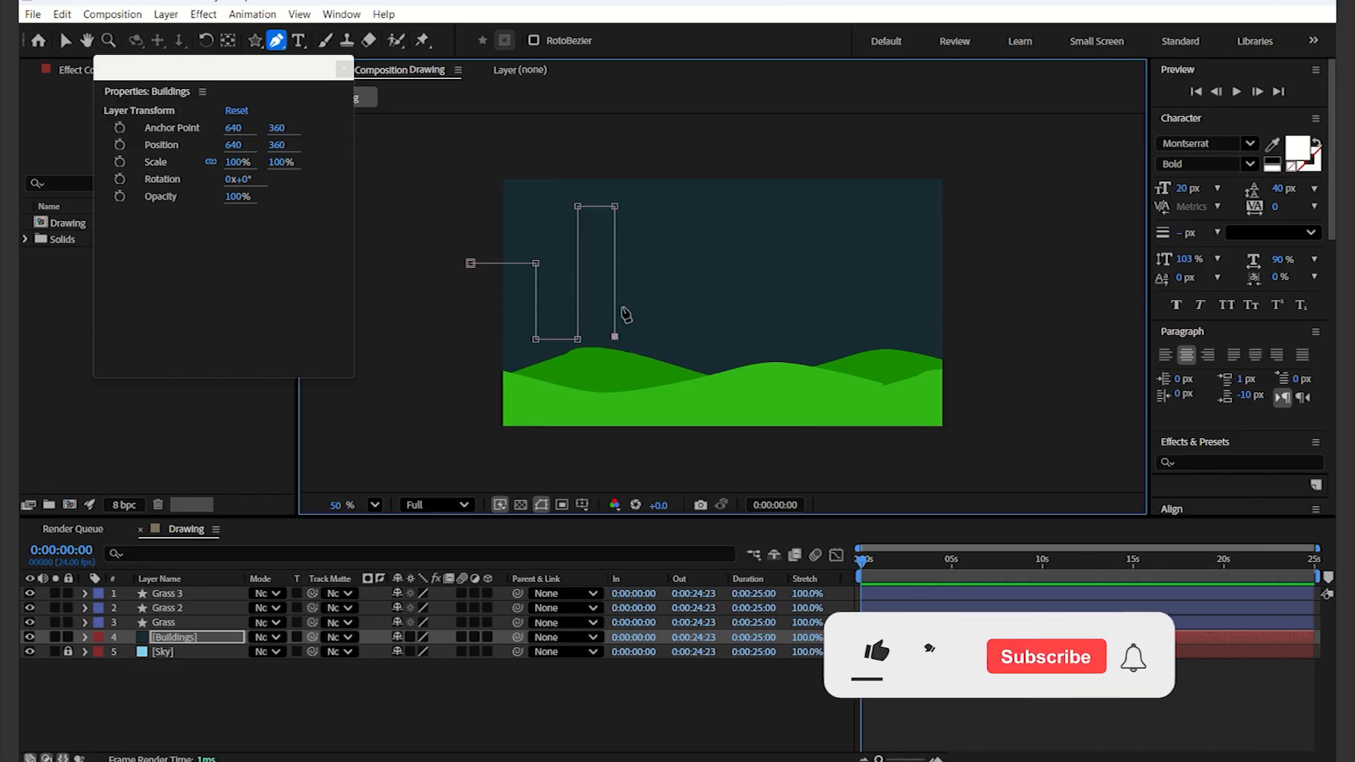
Continue the skyline mask with a short, a tall and a wide building, then close the path behind the hills and beyond the left edge
{"action": "left_click", "coordinate": [627, 337]}
{"action": "left_click", "coordinate": [627, 277]}
{"action": "left_click", "coordinate": [653, 277]}
{"action": "left_click", "coordinate": [653, 321]}
{"action": "left_click", "coordinate": [672, 321]}
{"action": "left_click", "coordinate": [672, 217]}
{"action": "left_click", "coordinate": [718, 217]}
{"action": "left_click", "coordinate": [718, 333]}
{"action": "left_click", "coordinate": [736, 332]}
{"action": "left_click", "coordinate": [737, 269]}
{"action": "left_click", "coordinate": [795, 269]}
{"action": "left_click", "coordinate": [795, 404]}
{"action": "left_click", "coordinate": [474, 405]}
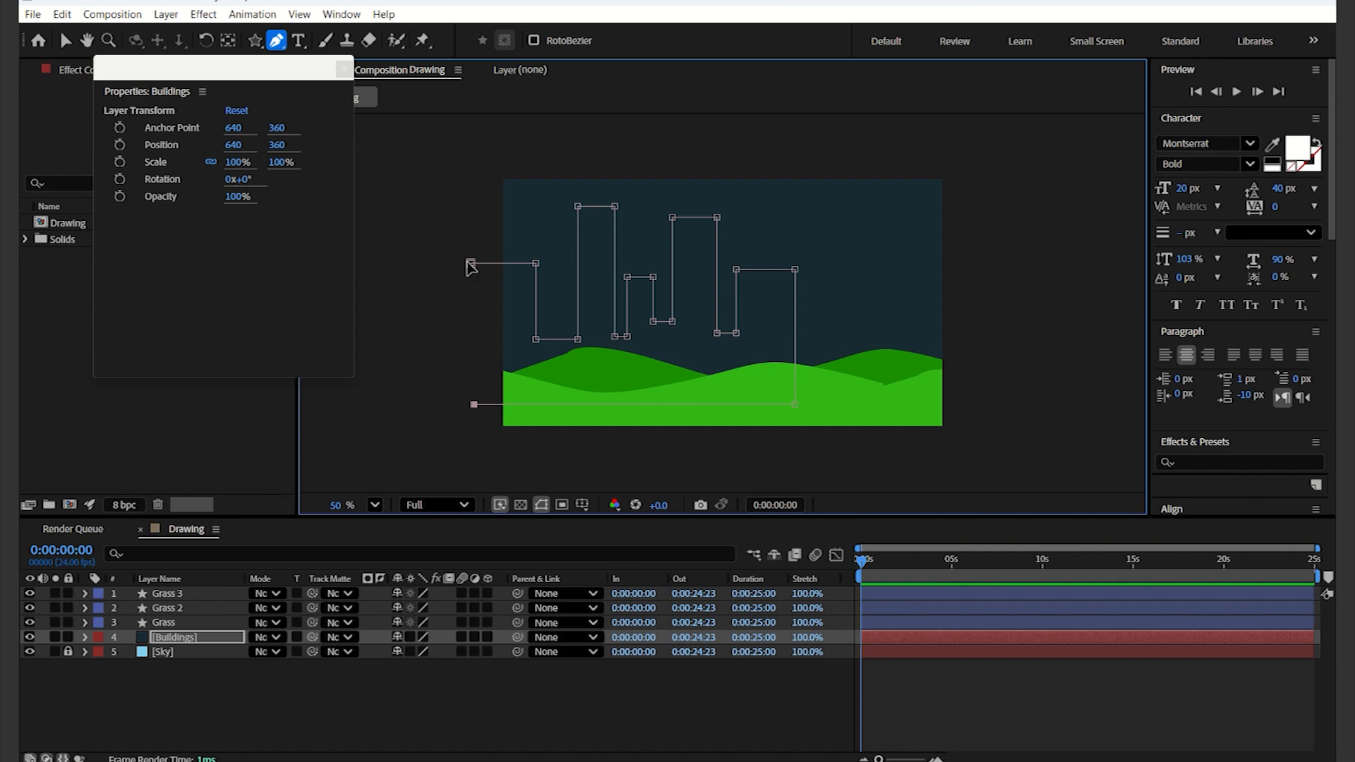
{"action": "left_click", "coordinate": [469, 265]}
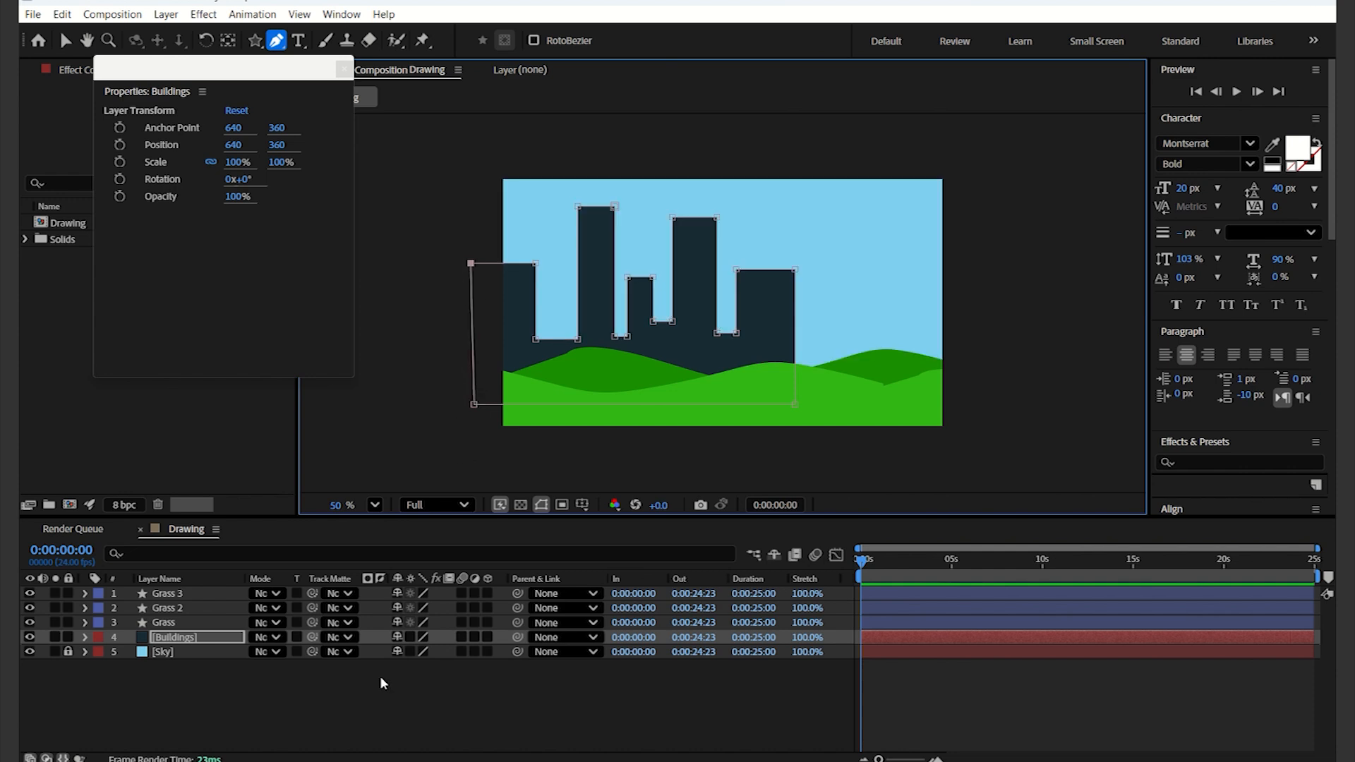
{"action": "left_click", "coordinate": [393, 703]}
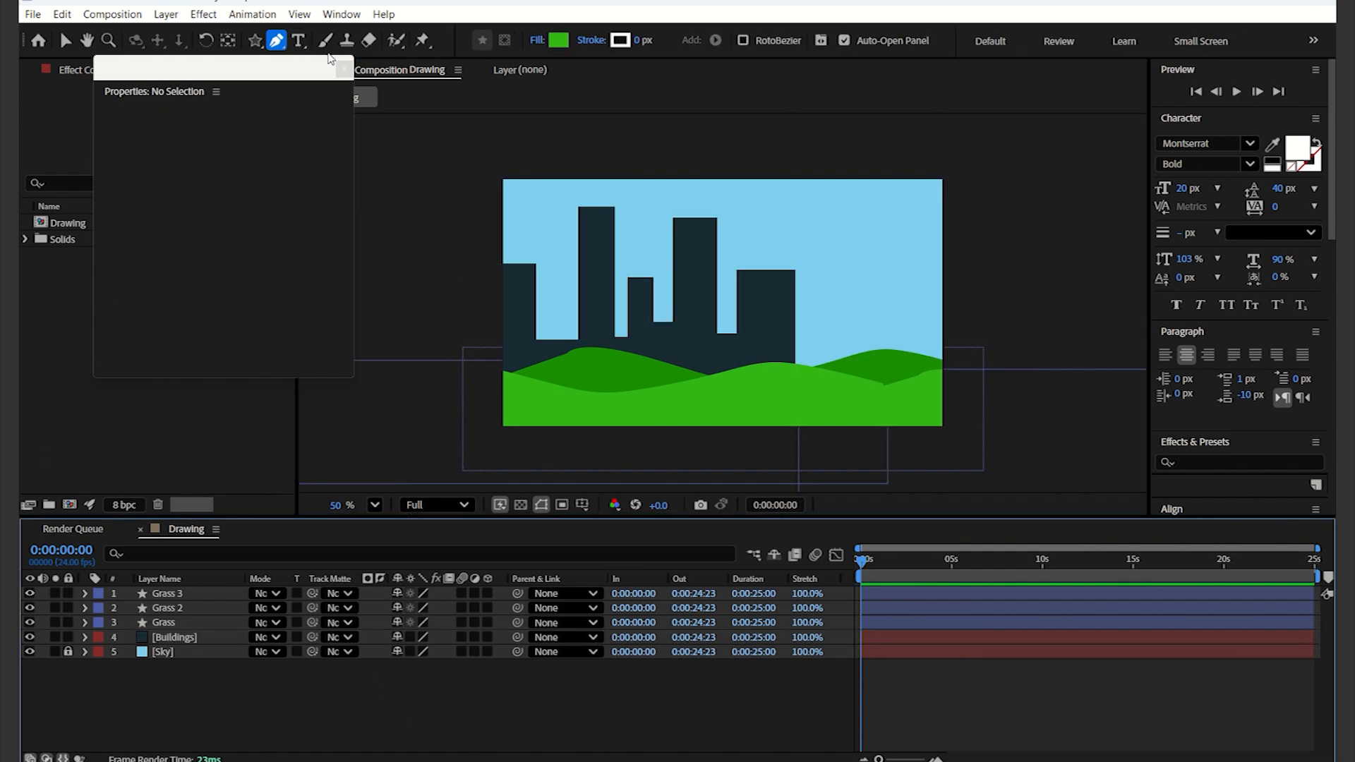
{"action": "left_click", "coordinate": [344, 69]}
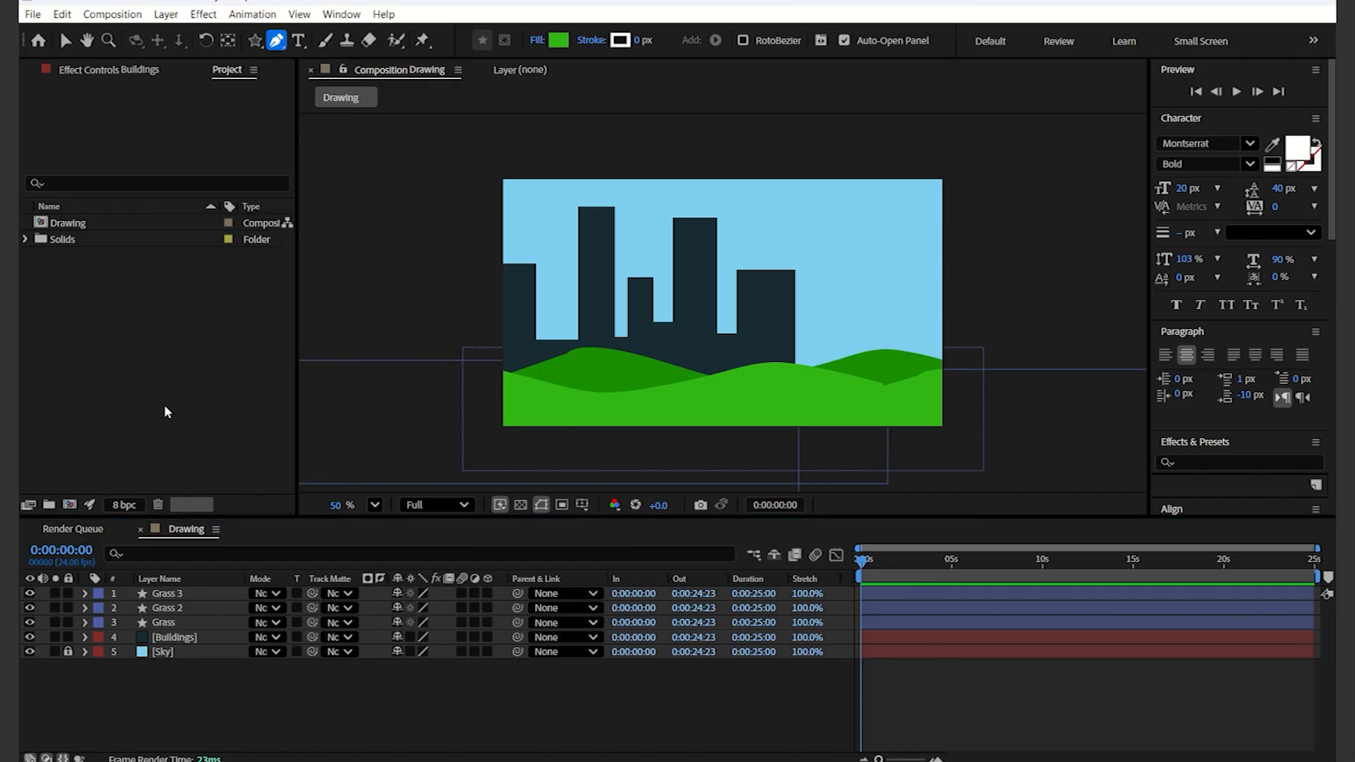
Draw a small circle with the Ellipse tool in the upper-right sky, above the wide building's right edge, as a new shape layer
{"action": "left_click", "coordinate": [312, 694]}
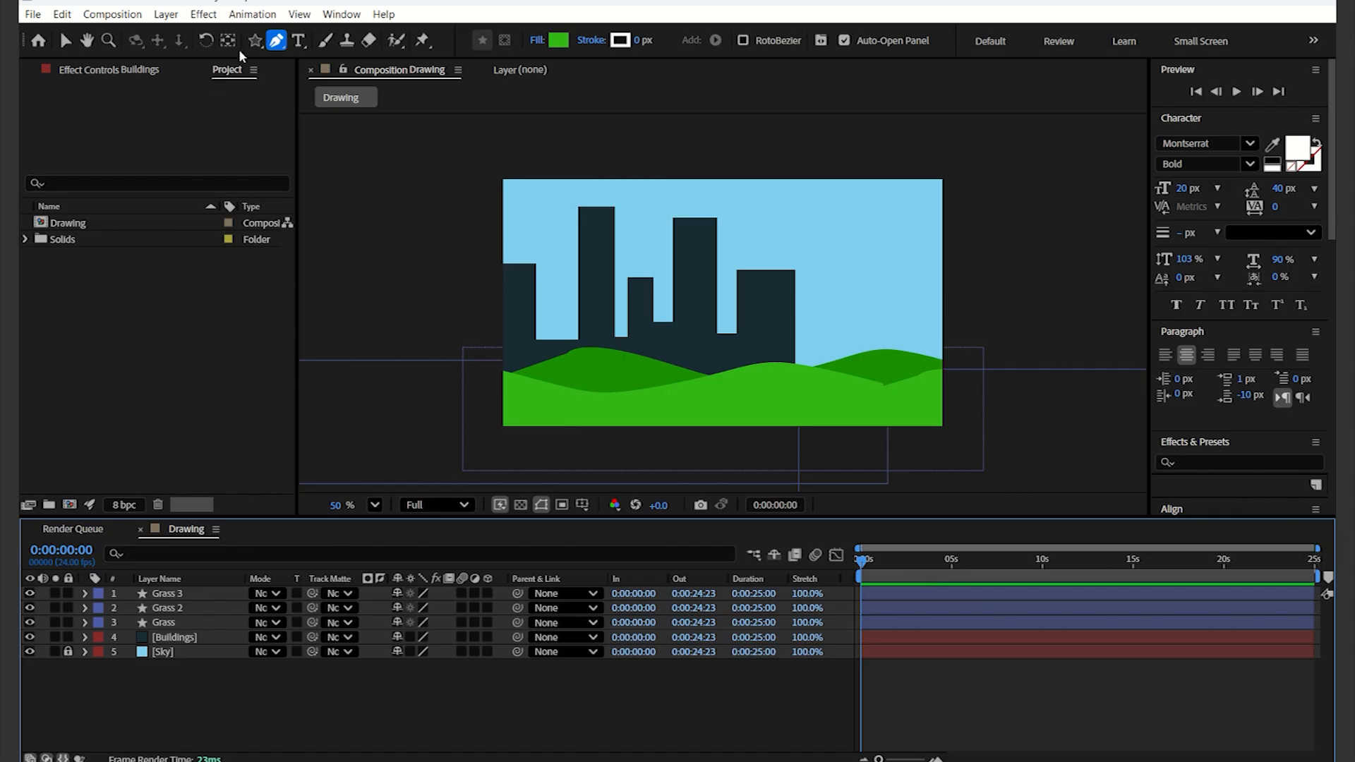
{"action": "left_click", "coordinate": [256, 41]}
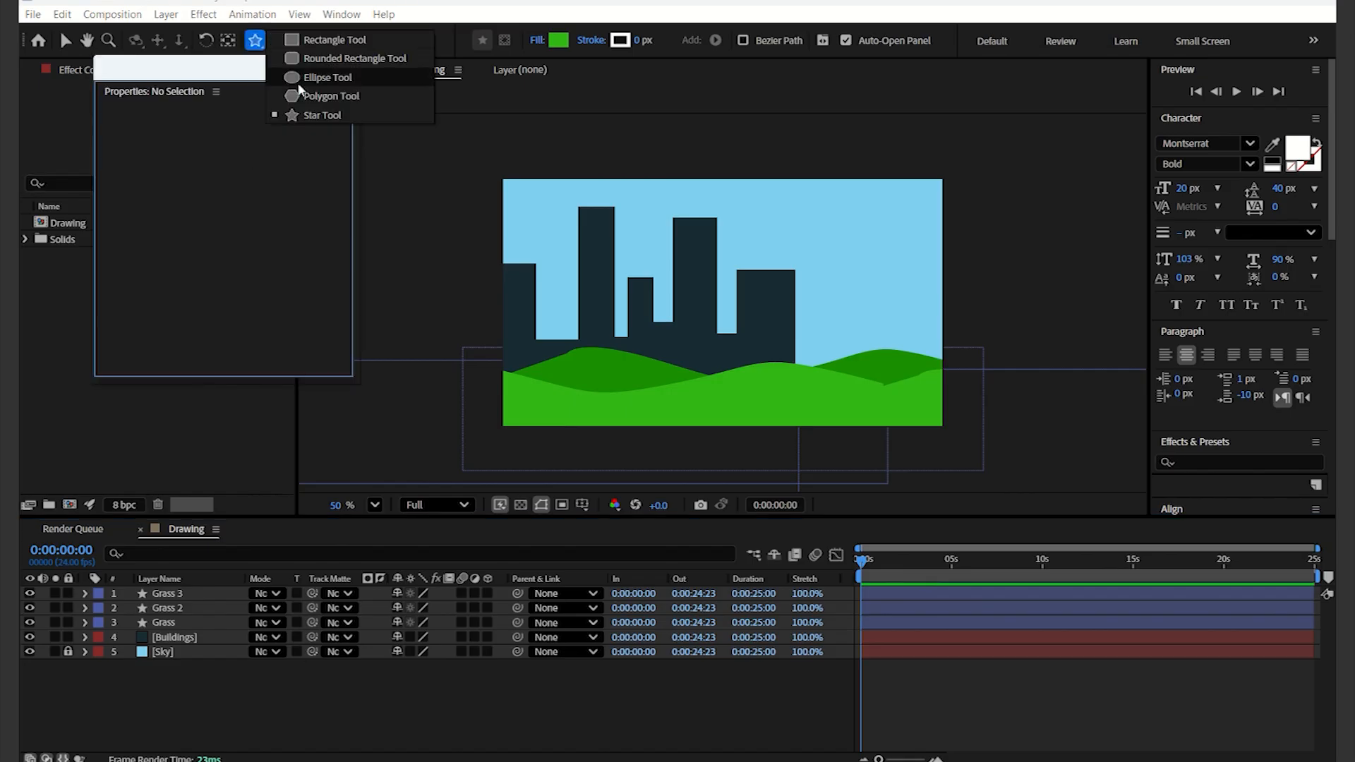
{"action": "left_click", "coordinate": [299, 80]}
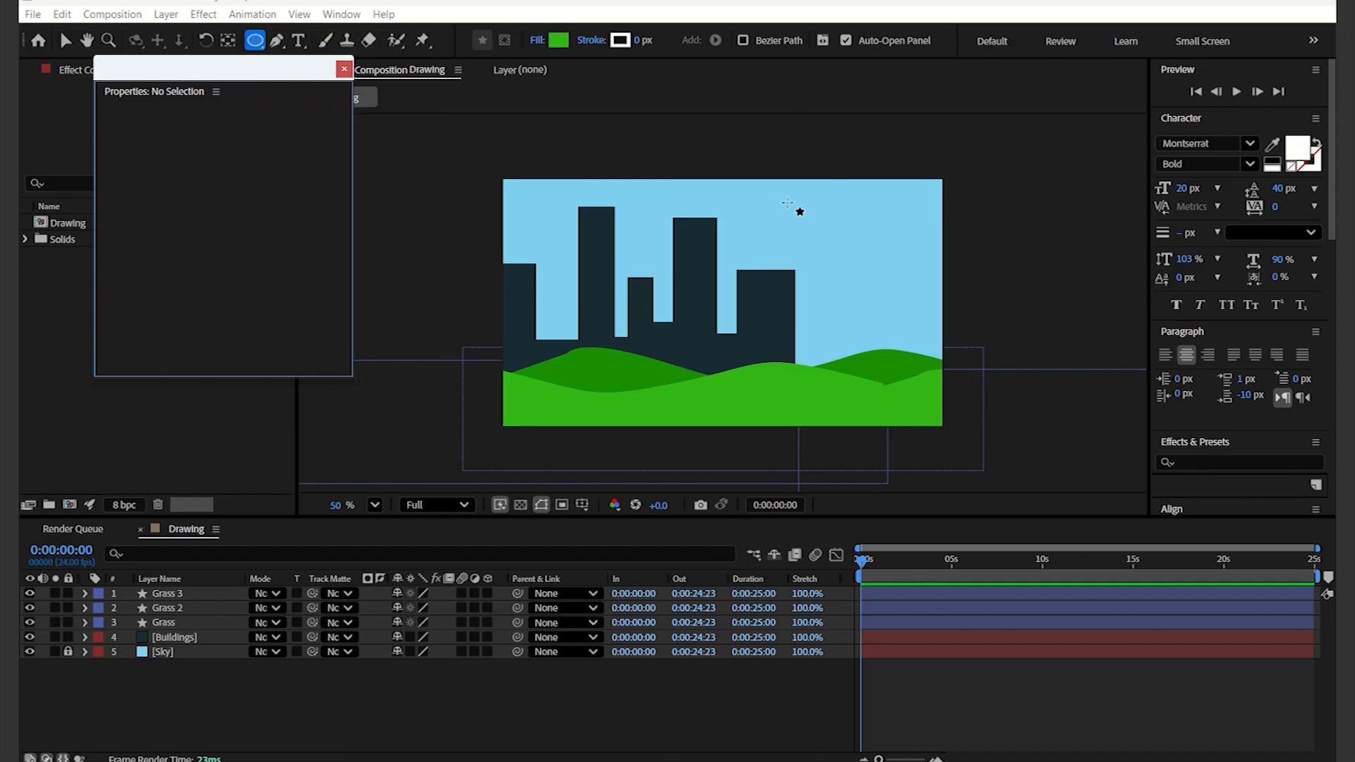
{"action": "left_click_drag", "start_coordinate": [788, 203], "coordinate": [840, 255]}
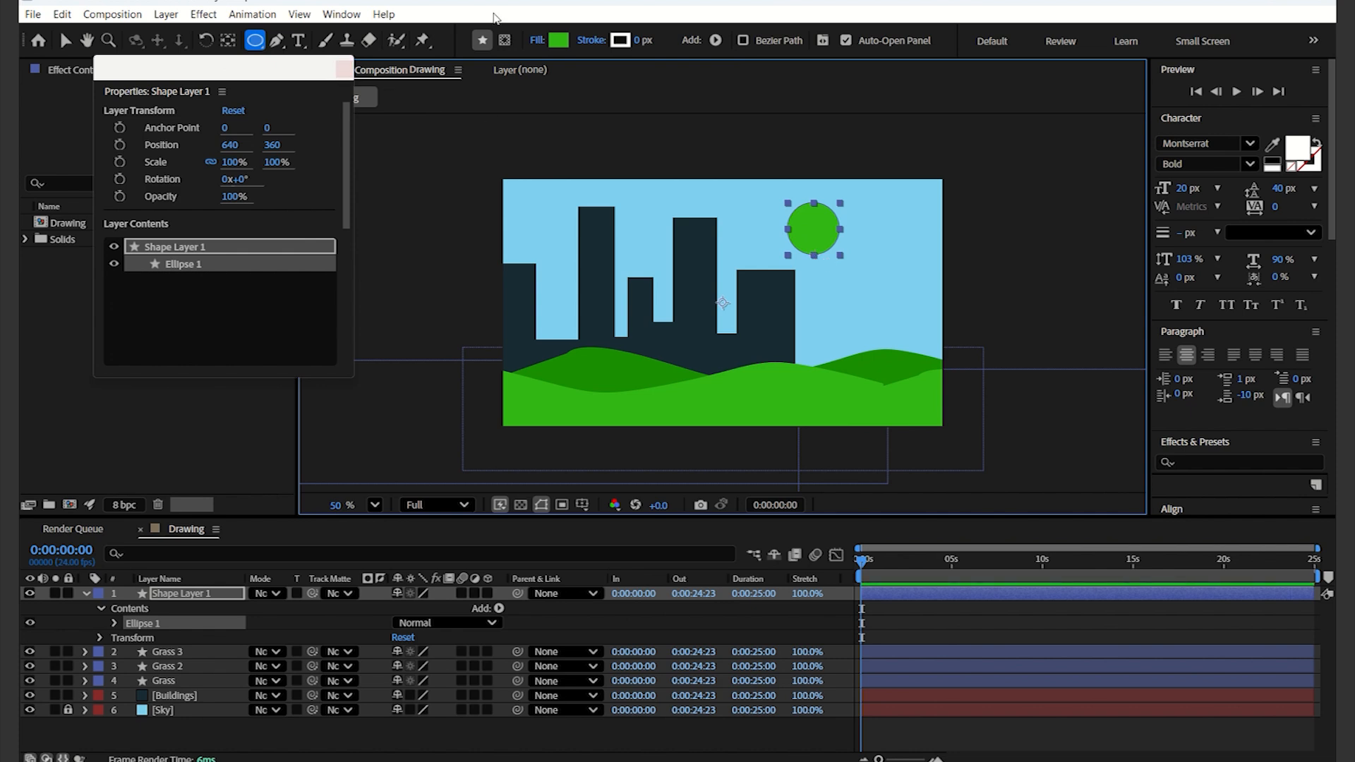
Set the sky circle's fill to bright yellow FFF608 and rename its shape layer Sun
{"action": "left_click", "coordinate": [559, 40]}
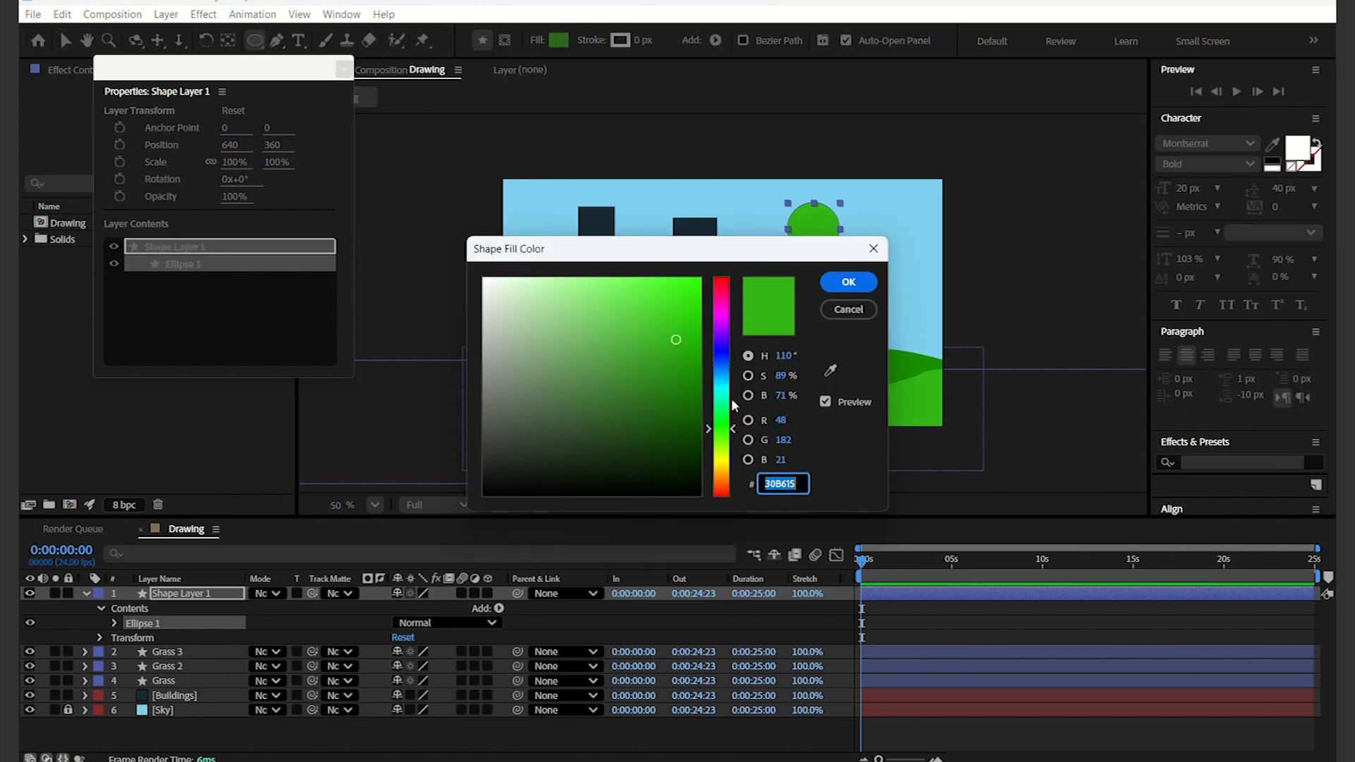
{"action": "left_click", "coordinate": [724, 459]}
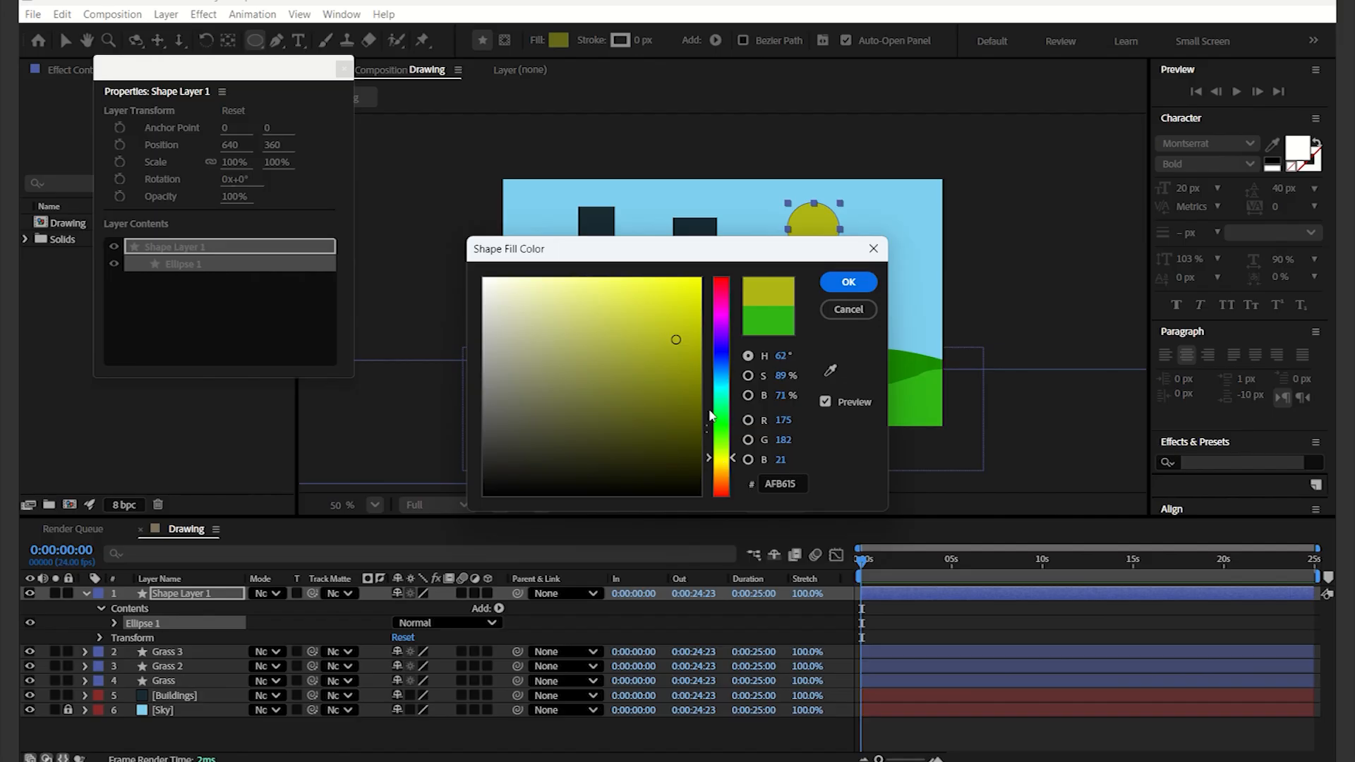
{"action": "left_click", "coordinate": [725, 467]}
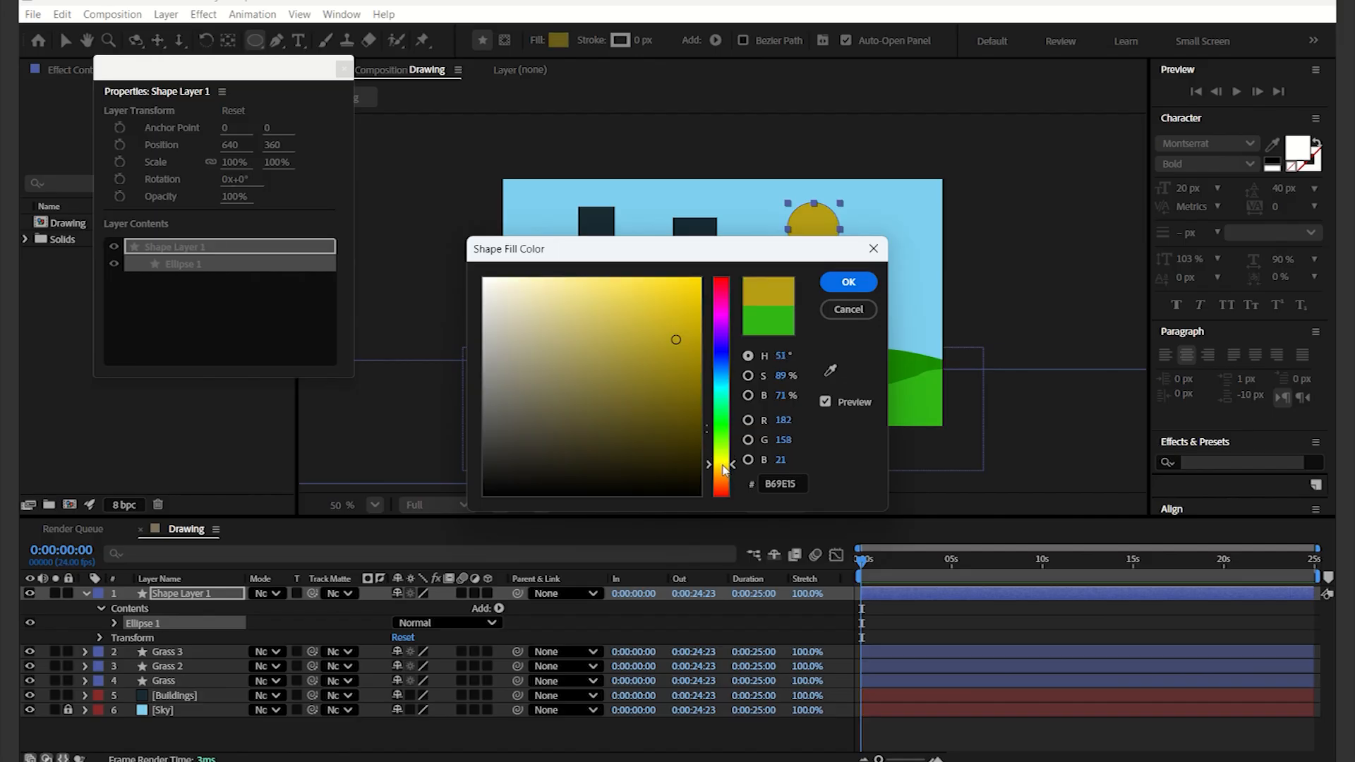
{"action": "left_click", "coordinate": [720, 461]}
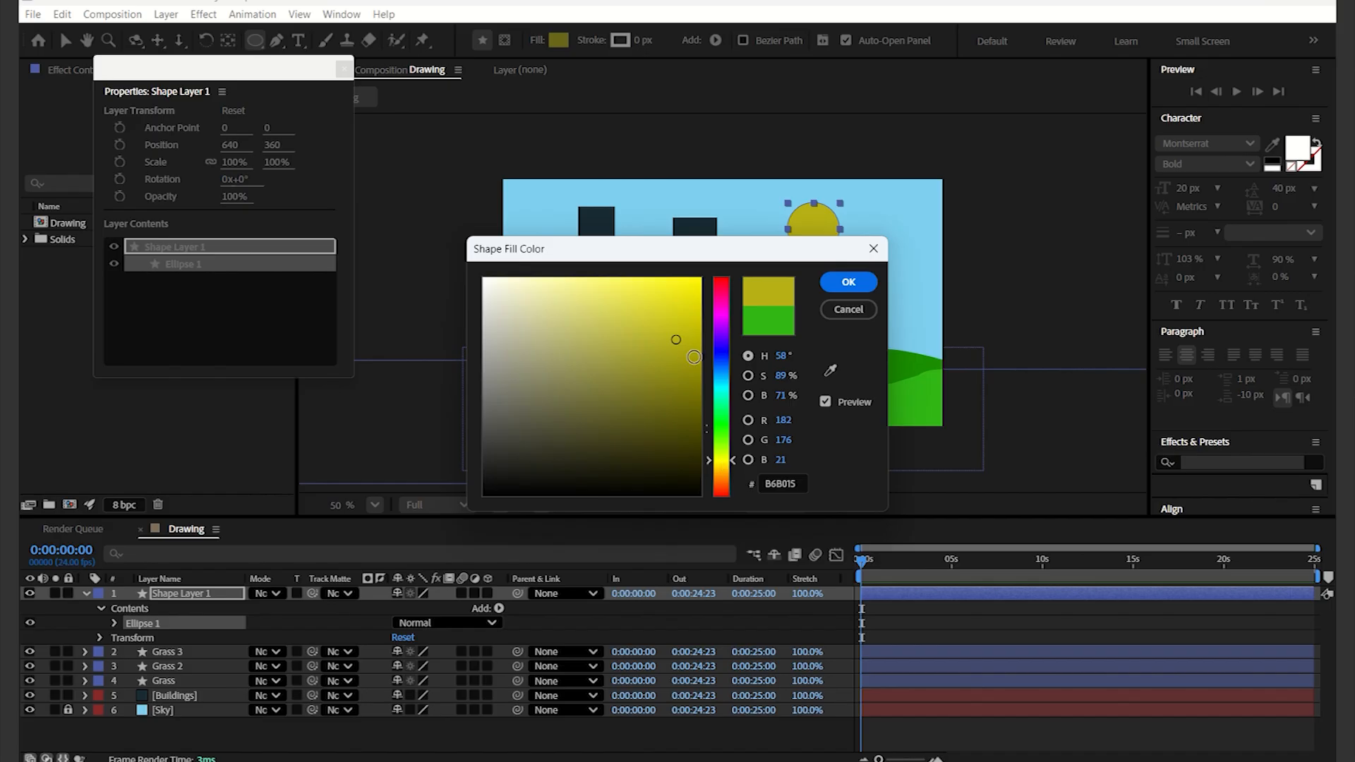
{"action": "left_click_drag", "start_coordinate": [675, 328], "coordinate": [693, 276]}
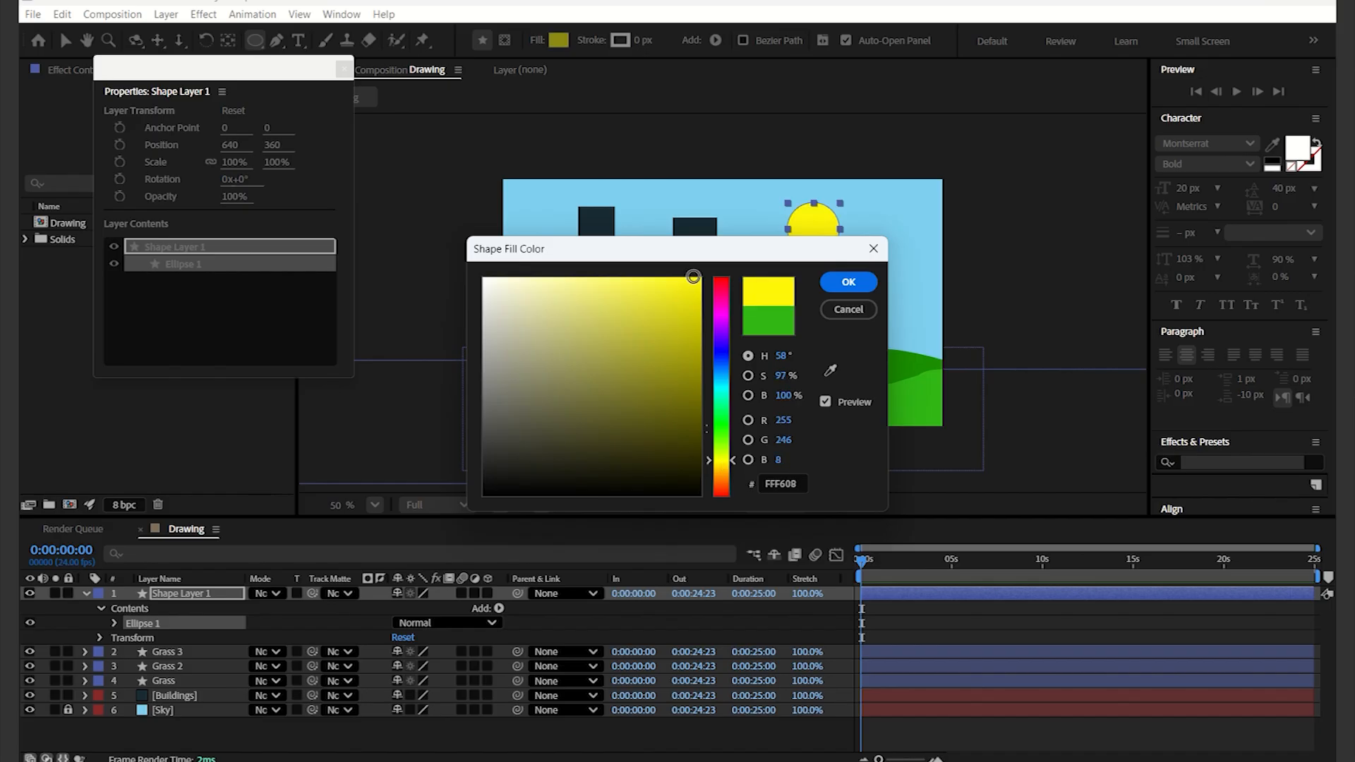
{"action": "left_click", "coordinate": [848, 281]}
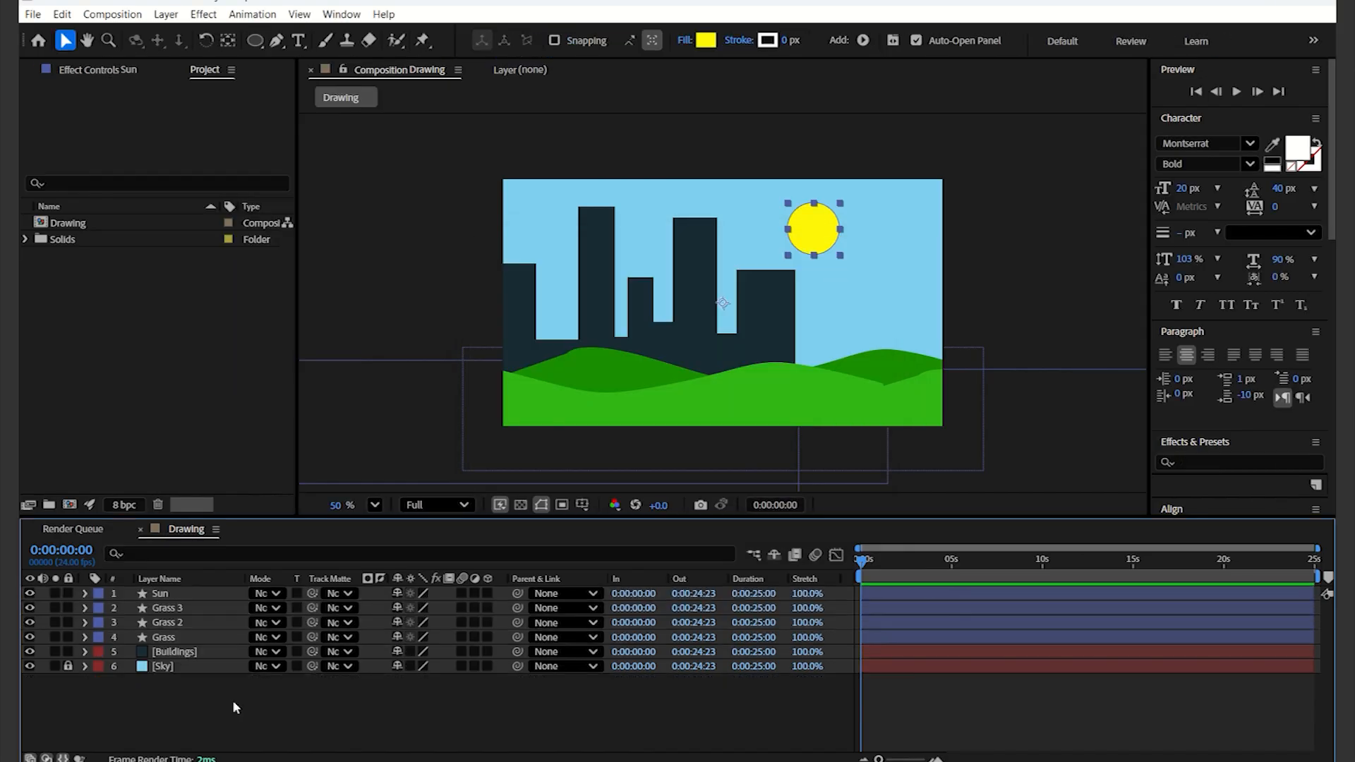
{"action": "left_click", "coordinate": [233, 705]}
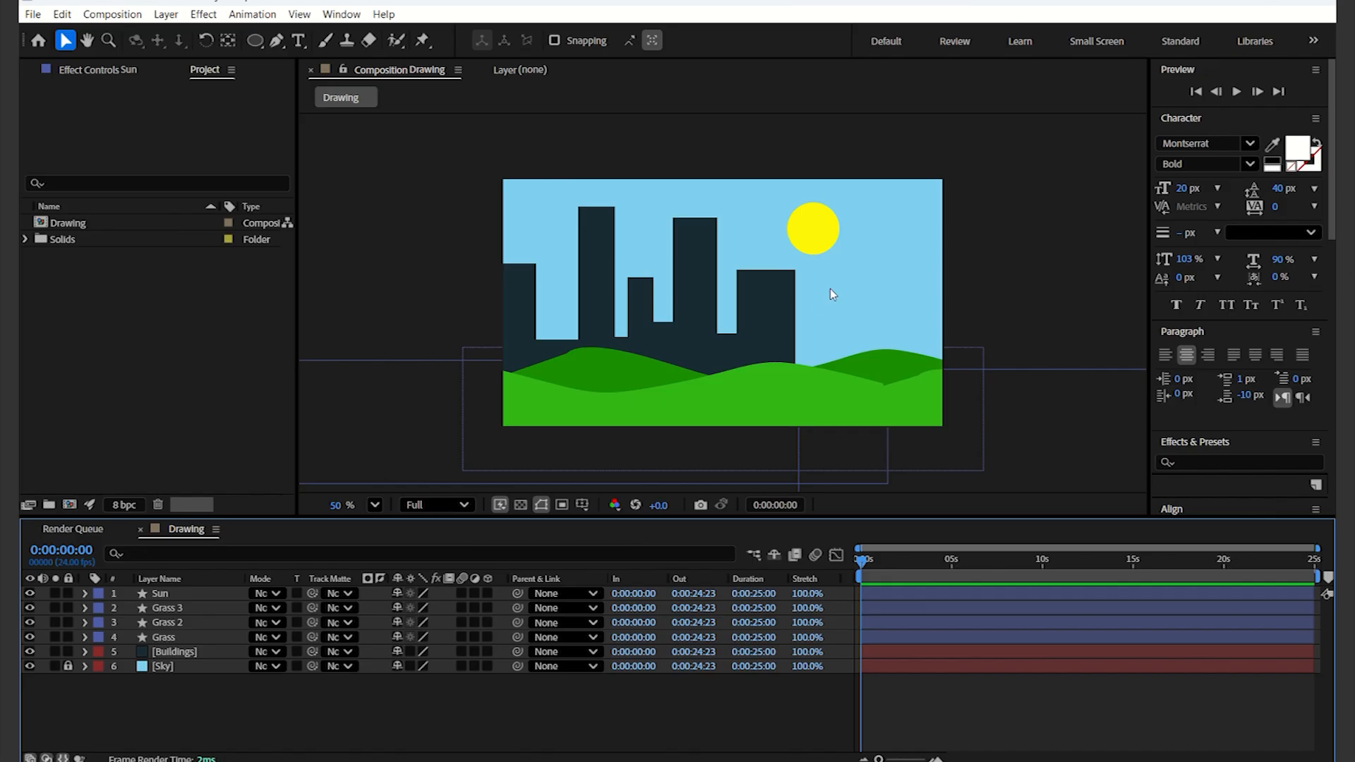
{"action": "left_click", "coordinate": [808, 228]}
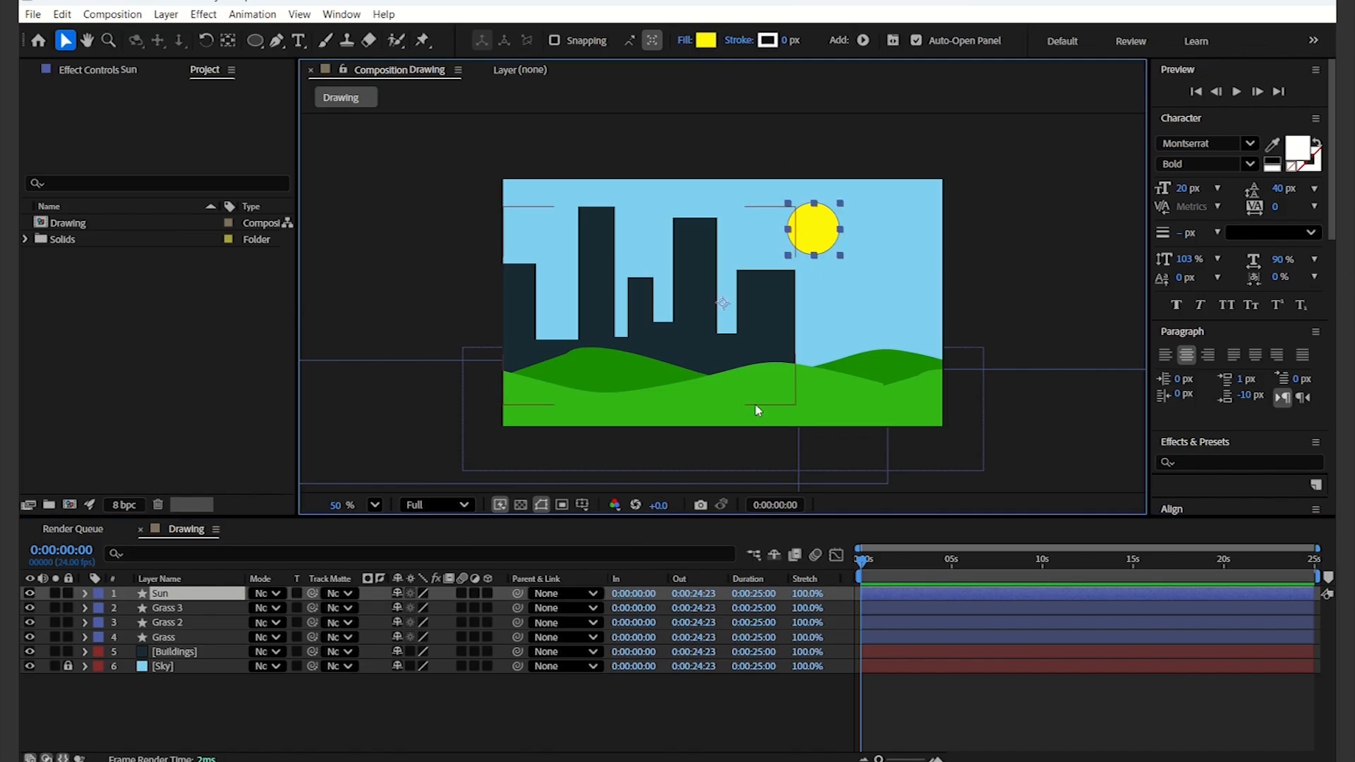
{"action": "left_click", "coordinate": [548, 740]}
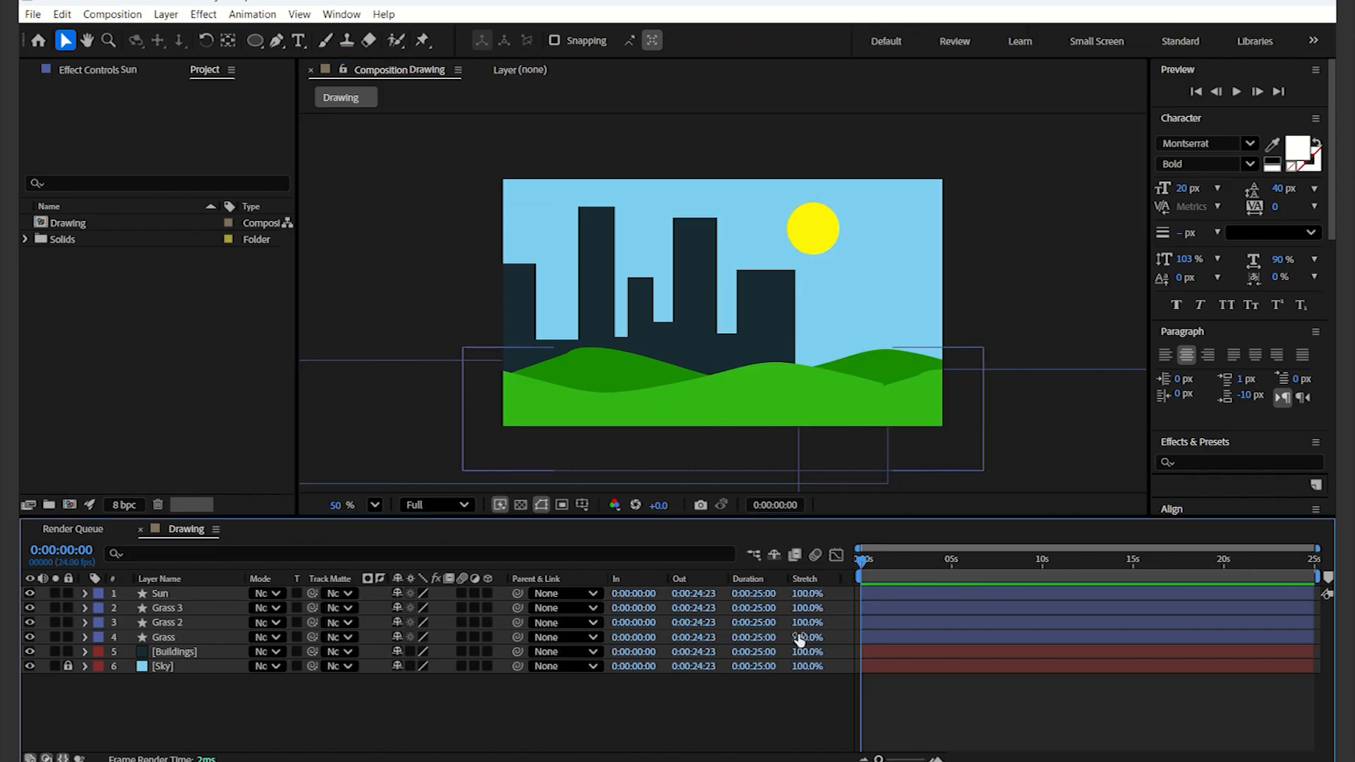
Unlock the Sky layer, search the effects for "ramp" and apply Gradient Ramp to Sky
{"action": "left_click", "coordinate": [68, 666]}
{"action": "left_click", "coordinate": [169, 665]}
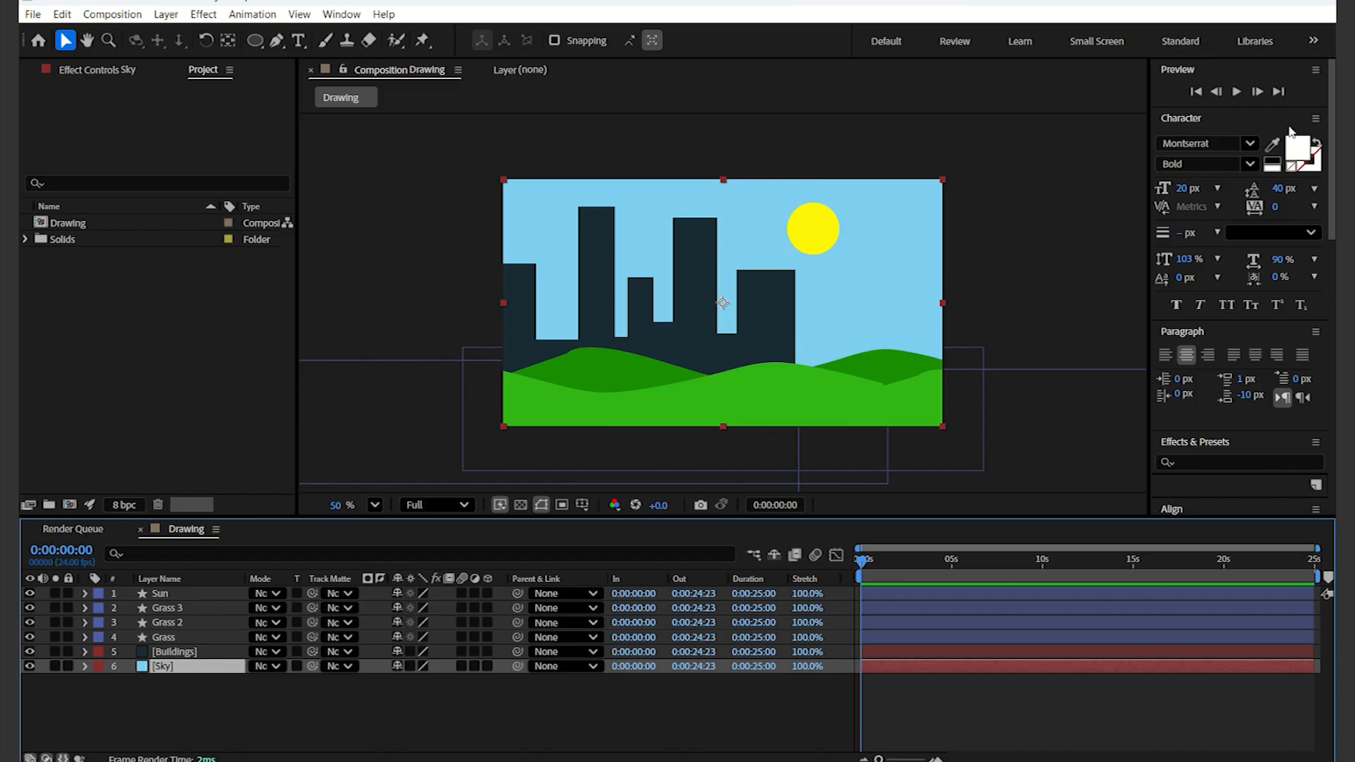
{"action": "left_click", "coordinate": [1212, 462]}
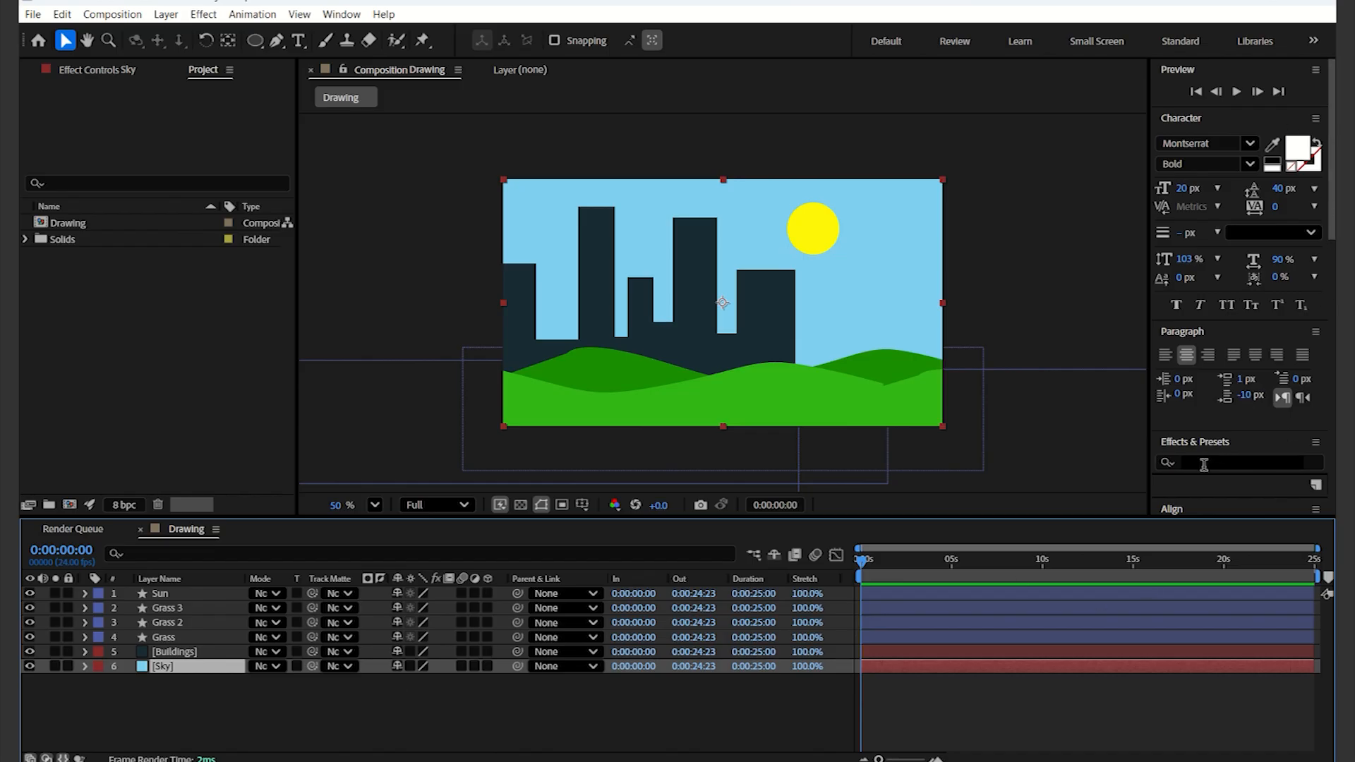
{"action": "left_click", "coordinate": [1201, 465]}
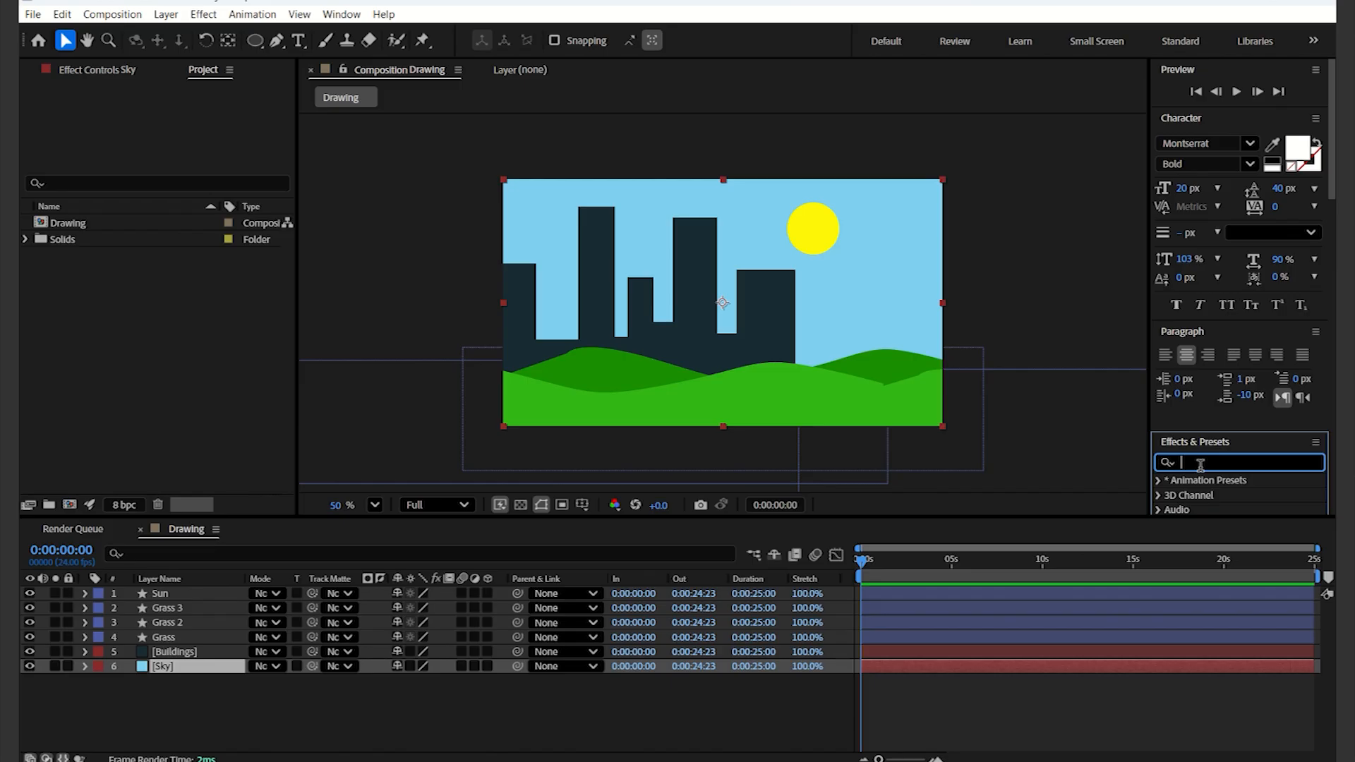
{"action": "type", "text": "ramp"}
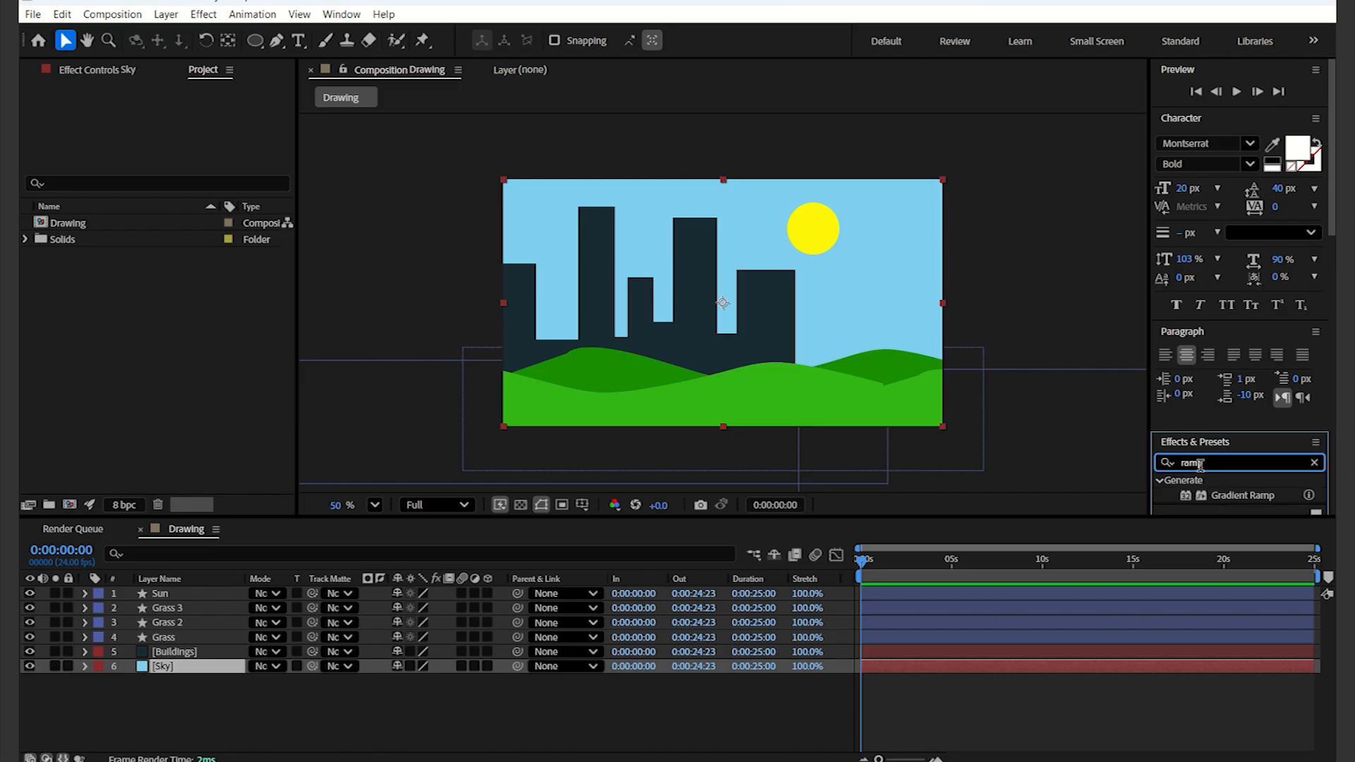
{"action": "left_click", "coordinate": [1250, 495]}
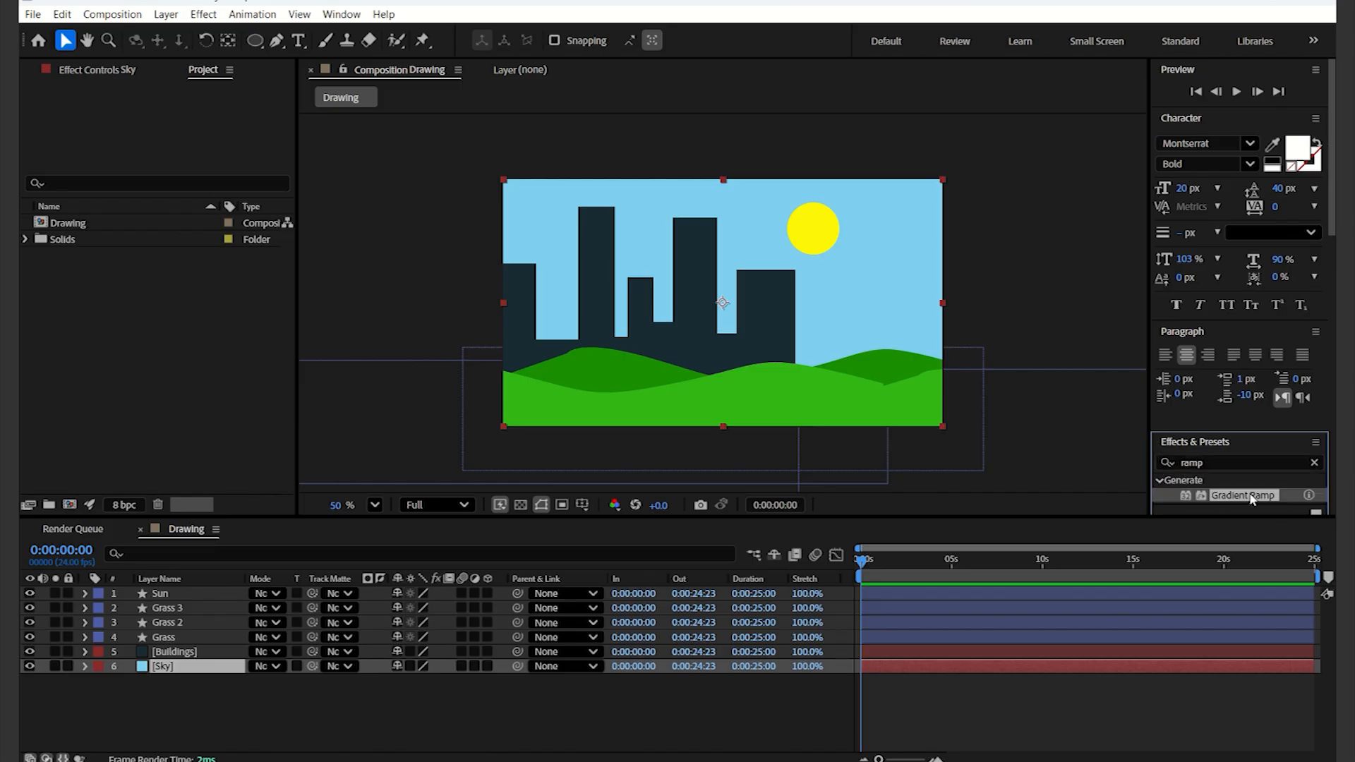
{"action": "left_click_drag", "start_coordinate": [1251, 499], "coordinate": [1059, 662]}
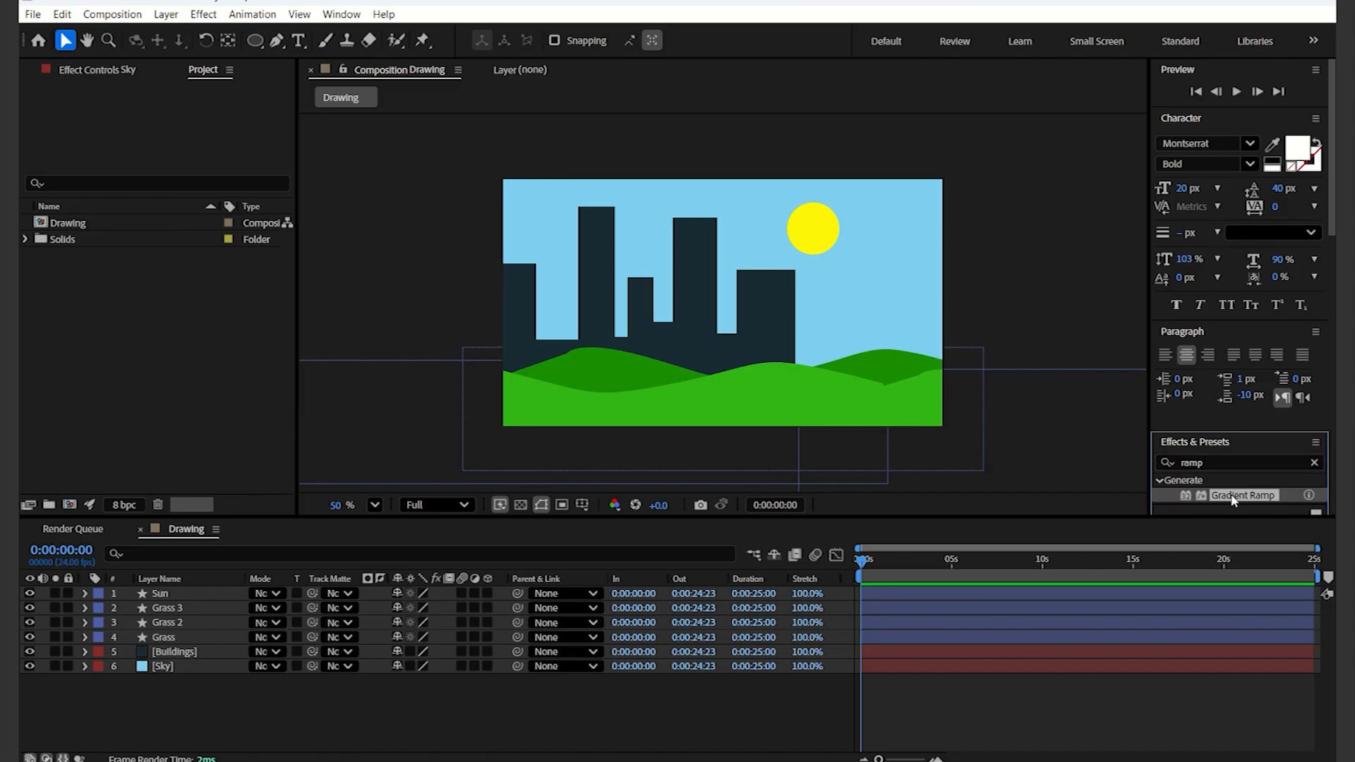
{"action": "left_click_drag", "start_coordinate": [1234, 500], "coordinate": [1045, 668]}
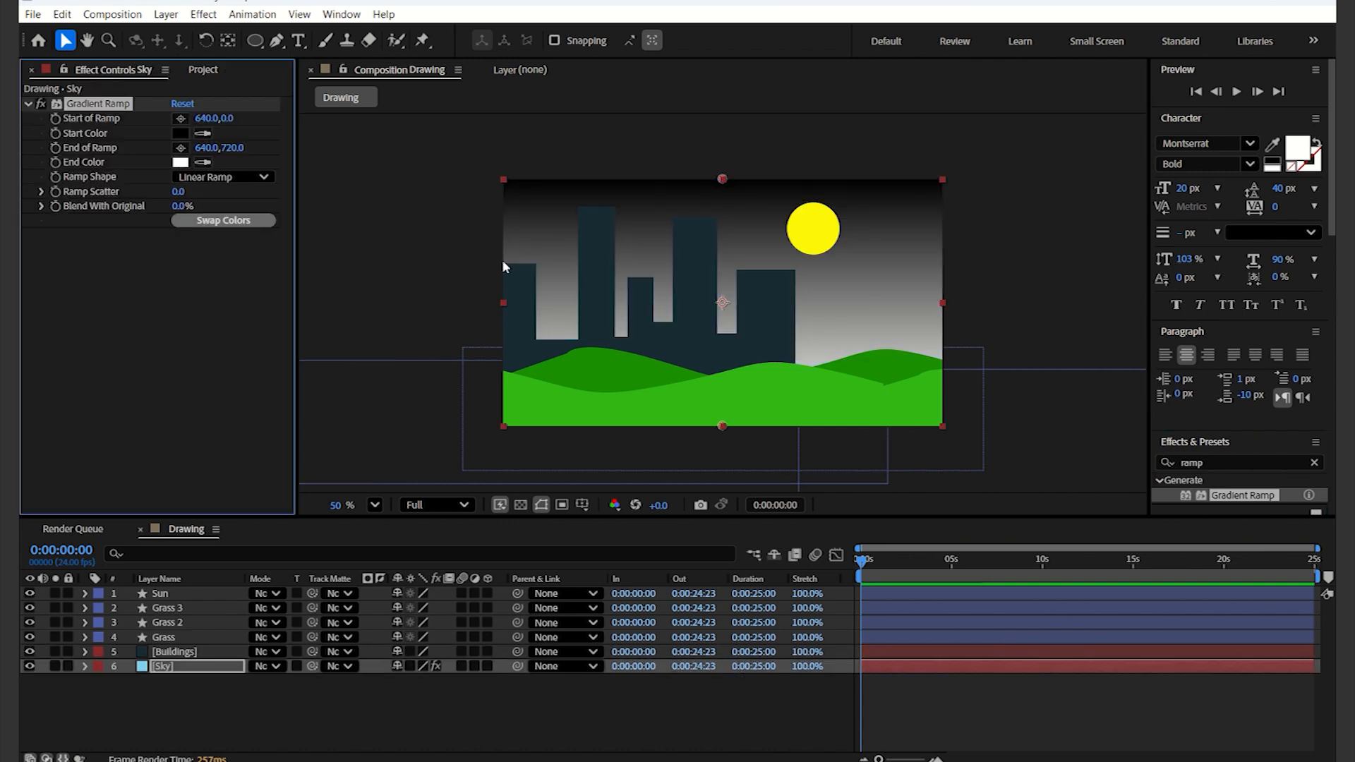
Set the Start Color of the Sky layer's Gradient Ramp to dark blue 083F90
{"action": "left_click", "coordinate": [180, 134]}
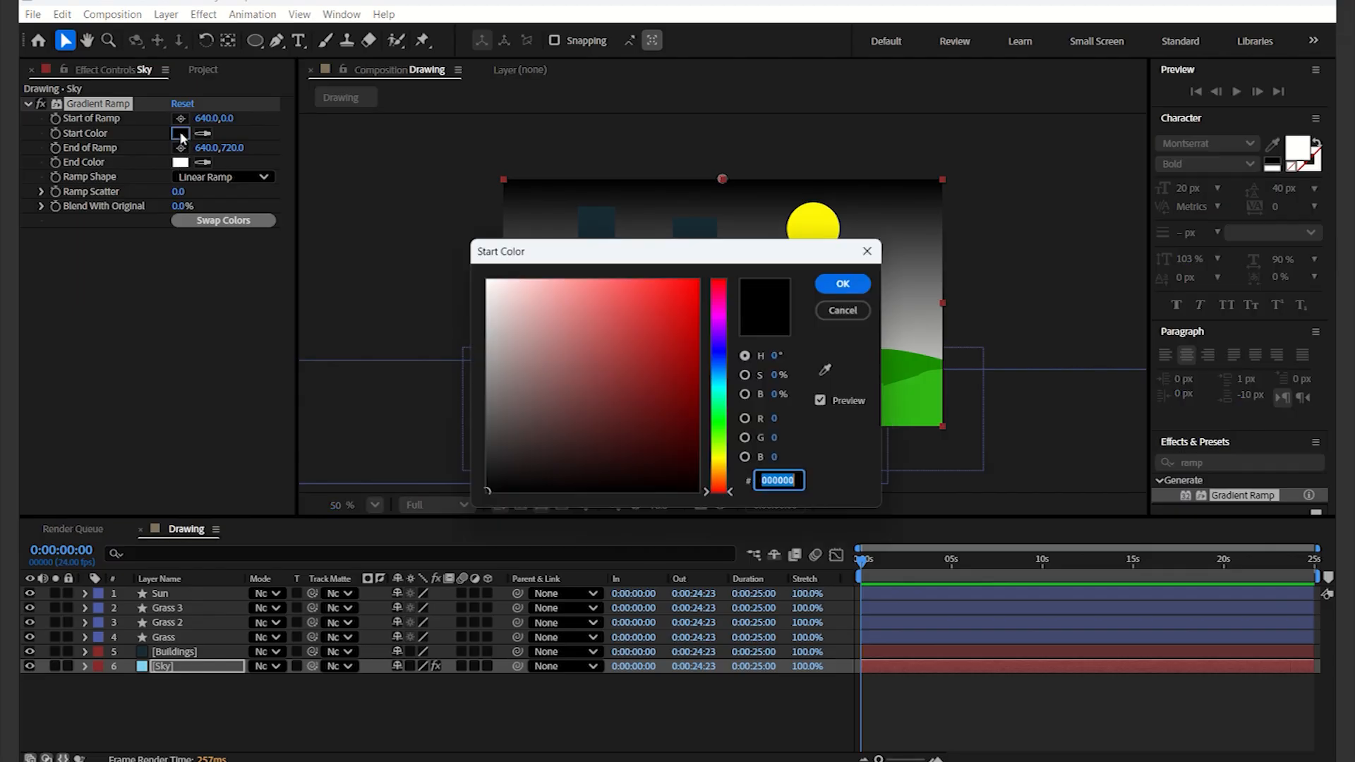
{"action": "left_click", "coordinate": [722, 365]}
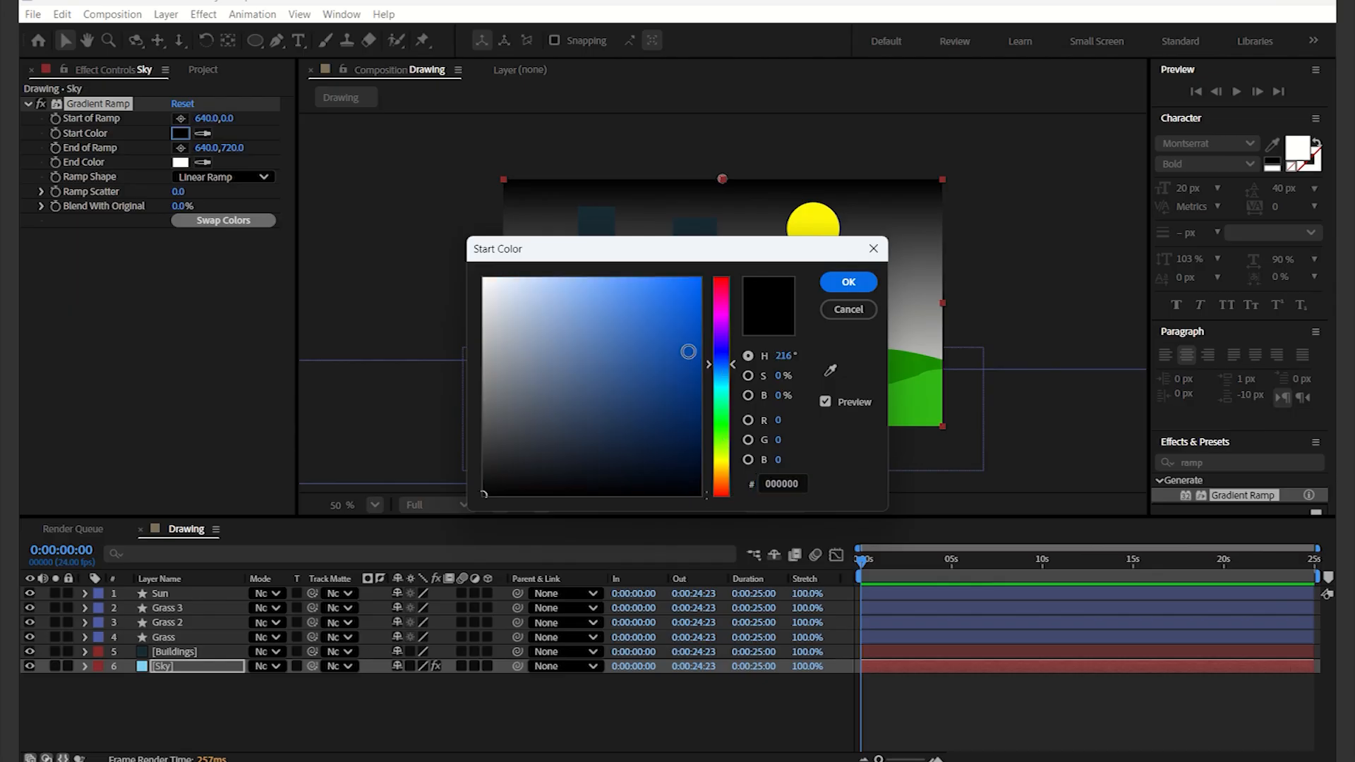
{"action": "left_click", "coordinate": [688, 371]}
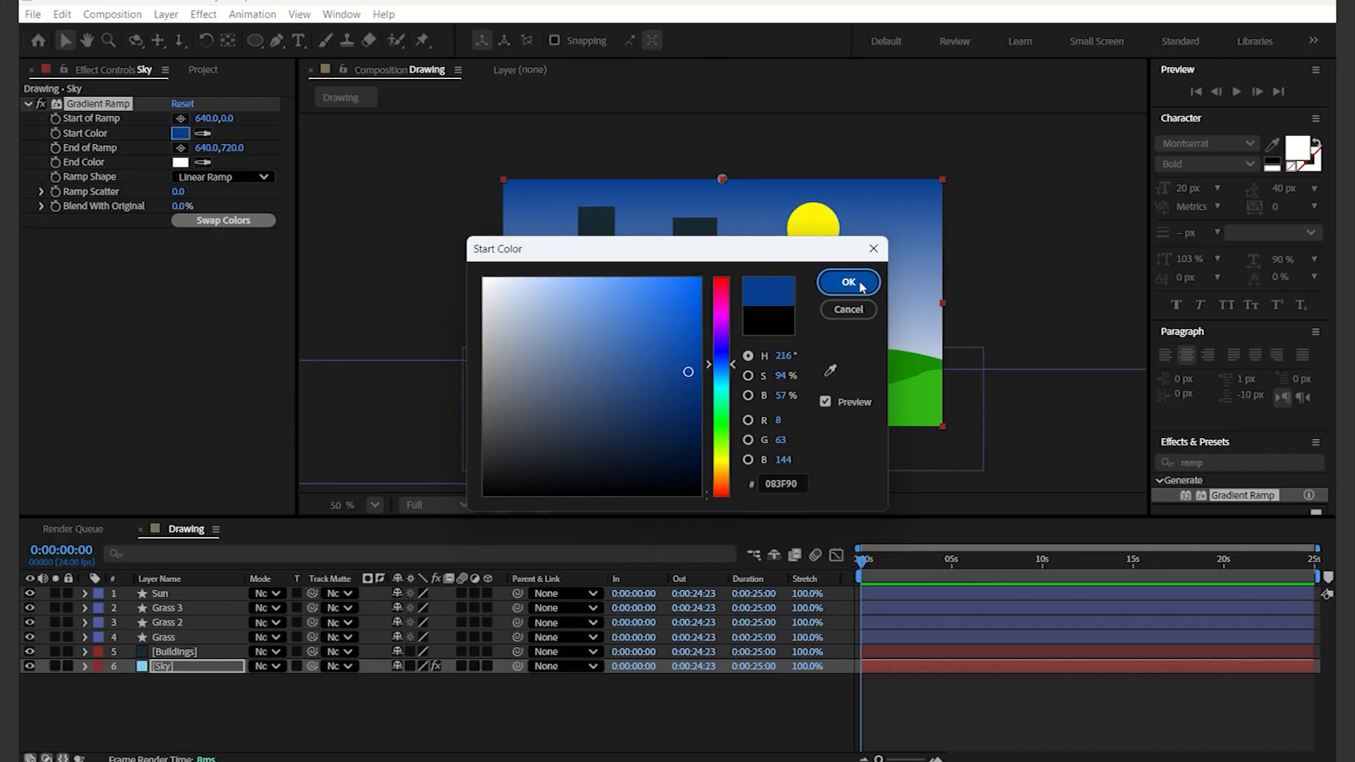
{"action": "left_click", "coordinate": [857, 282]}
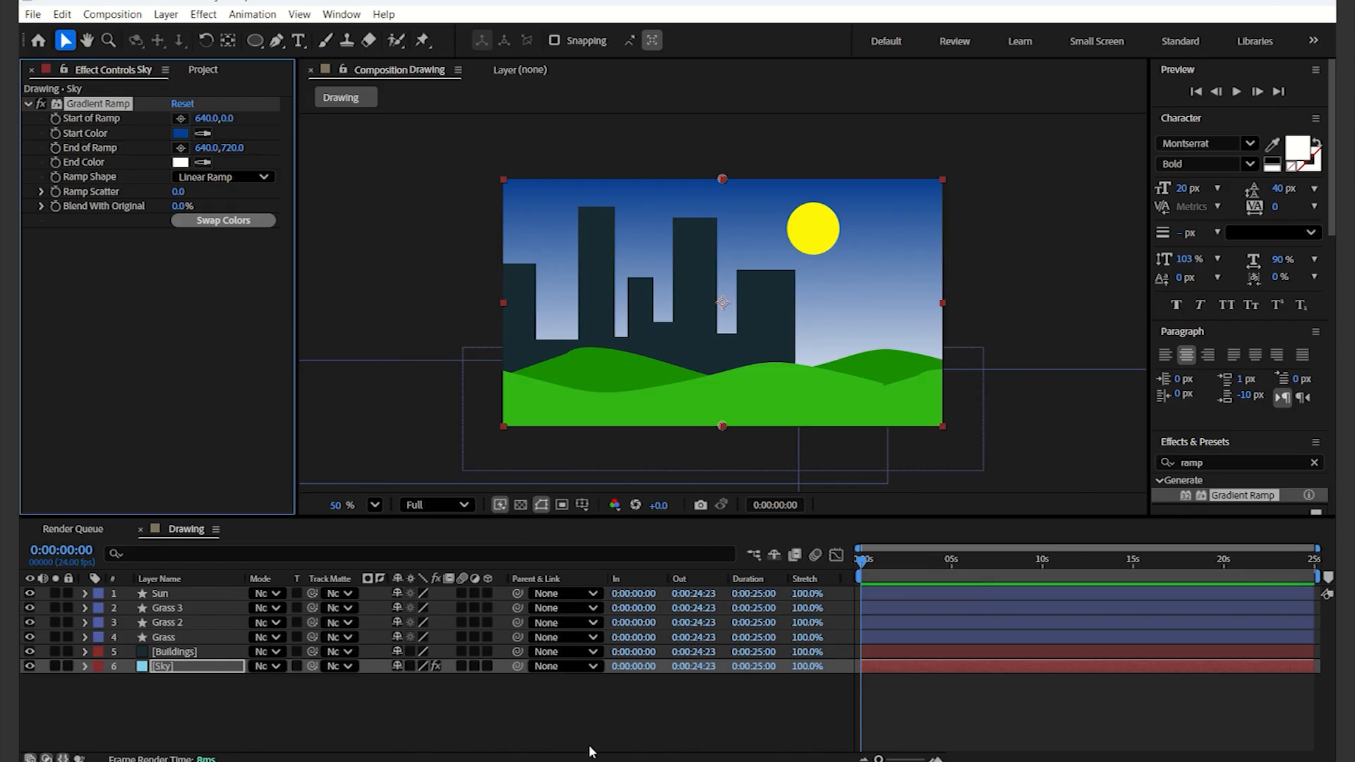
{"action": "left_click", "coordinate": [550, 720]}
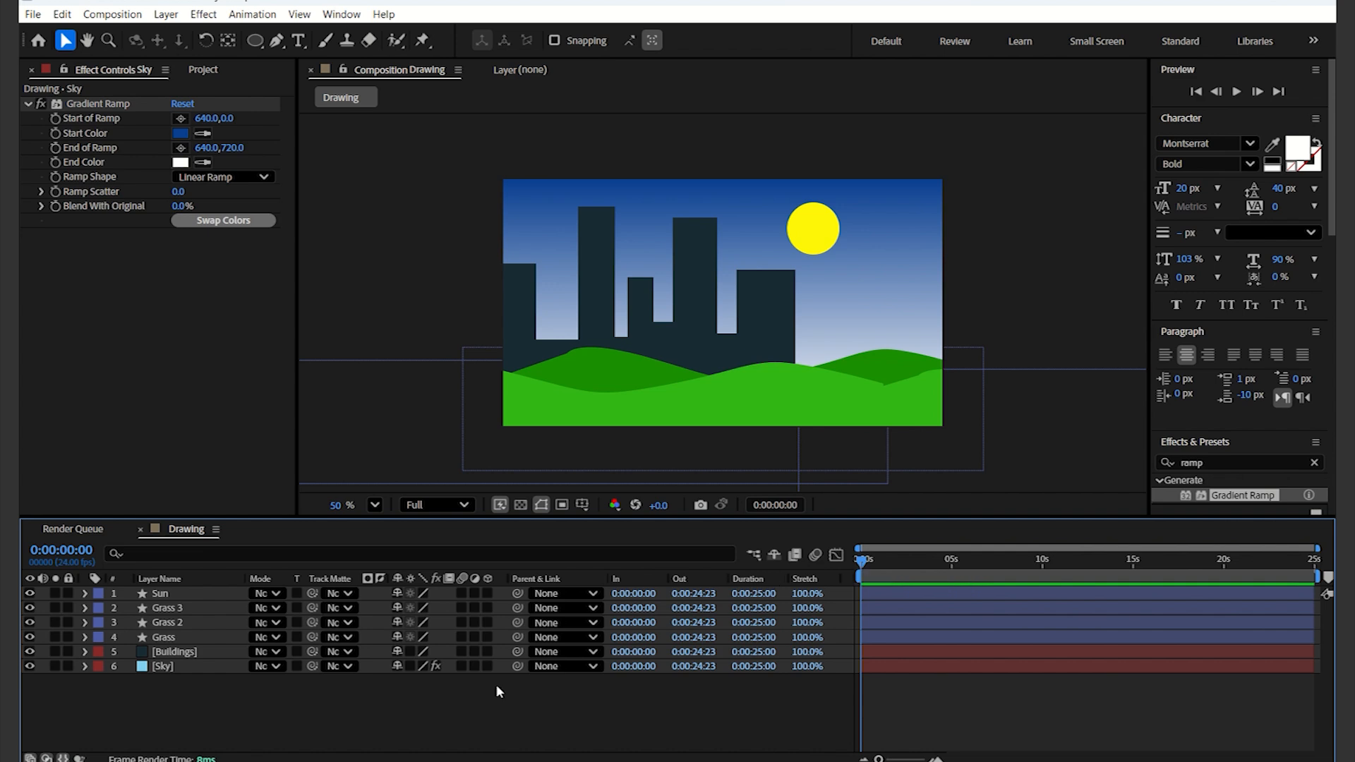
Lower the sun until it is fully hidden behind the hills, placing the Sun layer between Buildings and Sky
{"action": "left_click", "coordinate": [180, 597]}
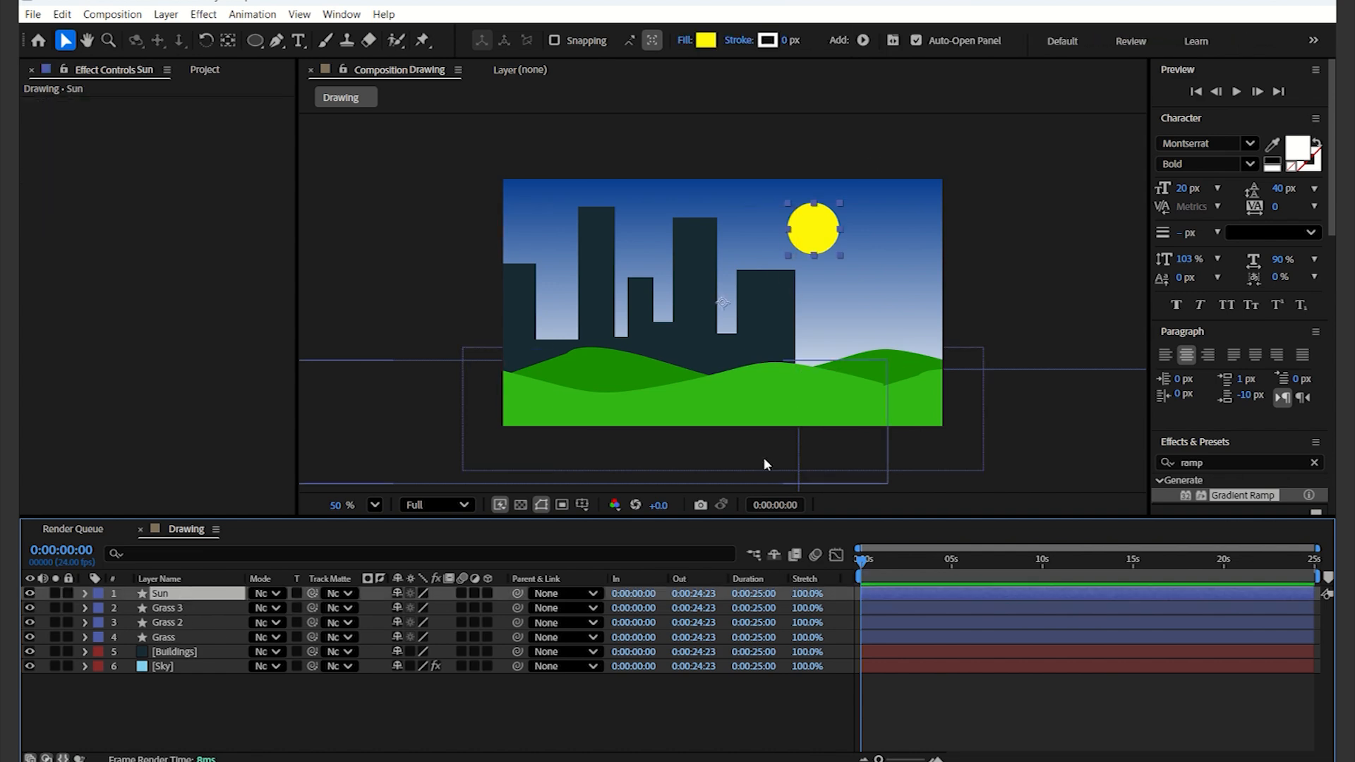
{"action": "left_click", "coordinate": [809, 251]}
{"action": "left_click_drag", "start_coordinate": [809, 251], "coordinate": [831, 391]}
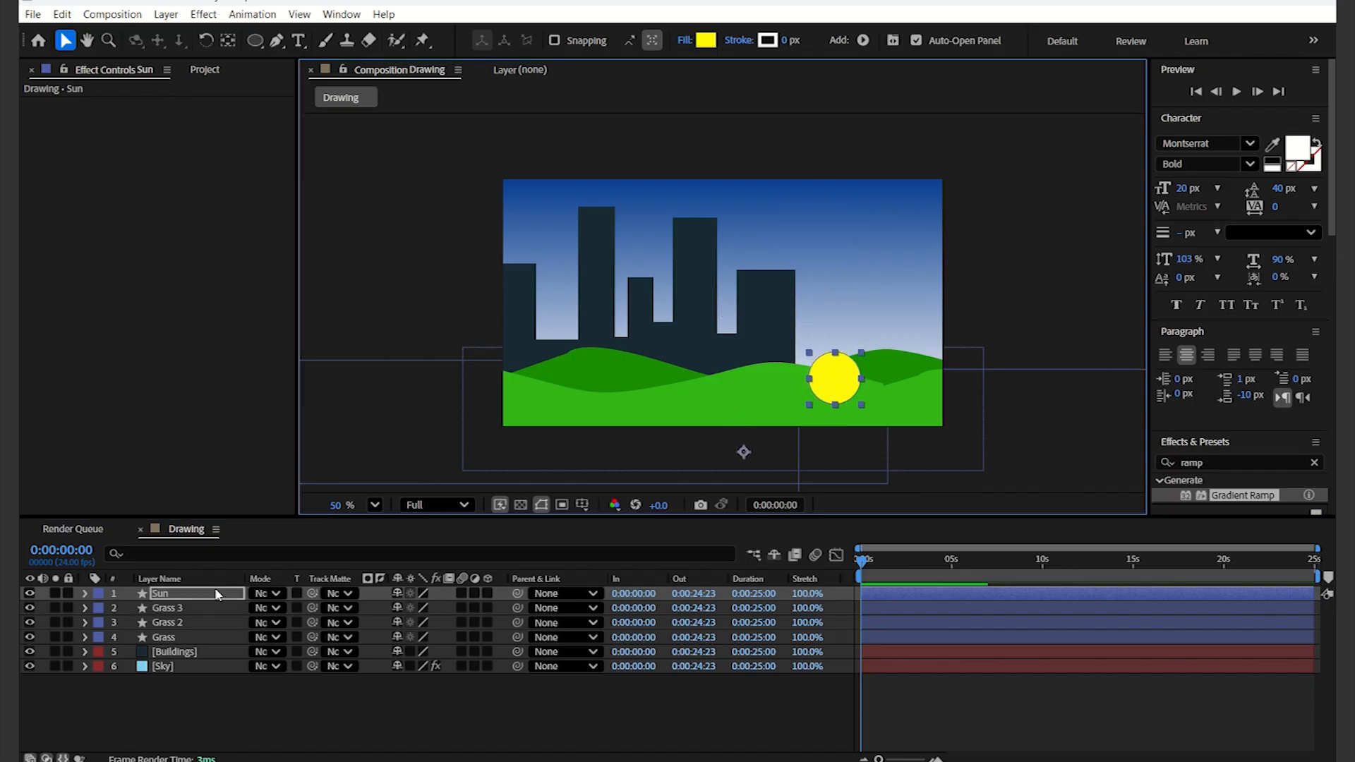
{"action": "left_click_drag", "start_coordinate": [185, 602], "coordinate": [182, 665]}
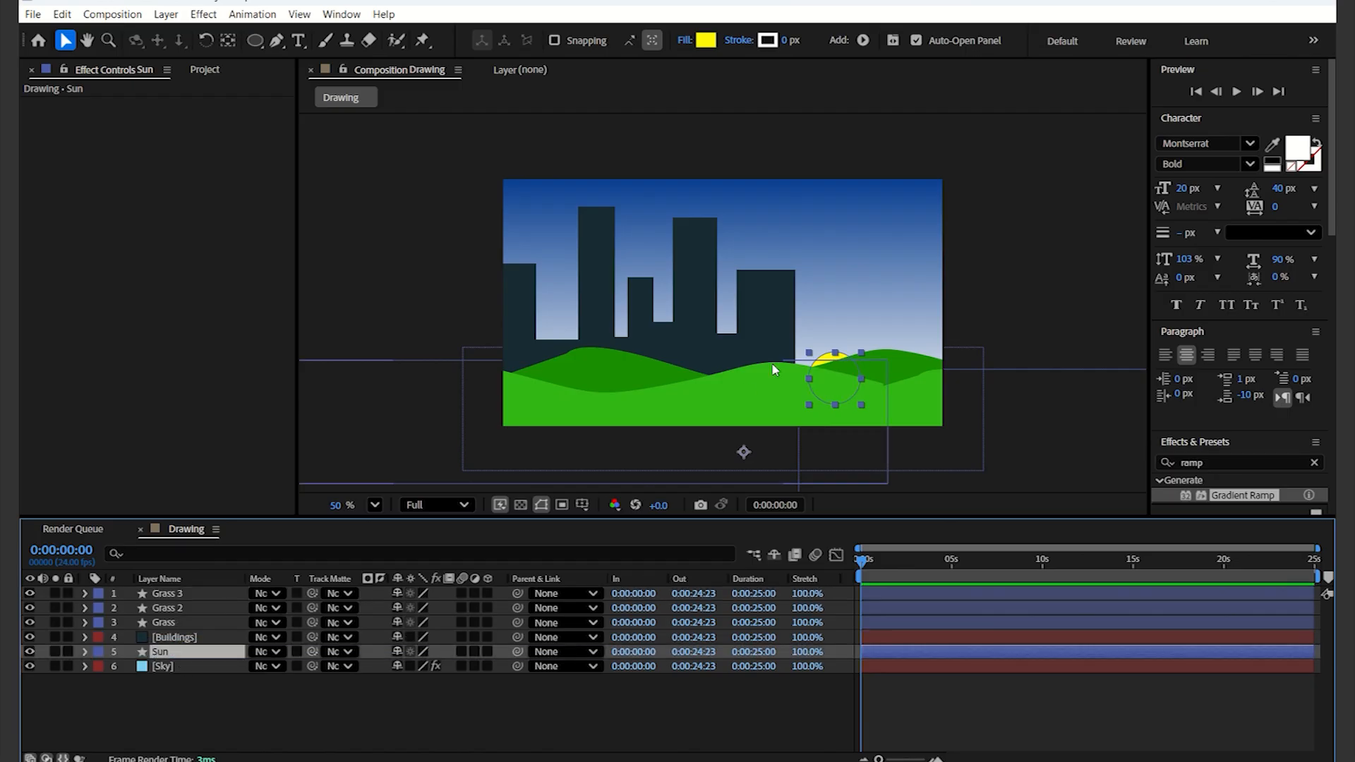
{"action": "left_click_drag", "start_coordinate": [826, 368], "coordinate": [834, 387]}
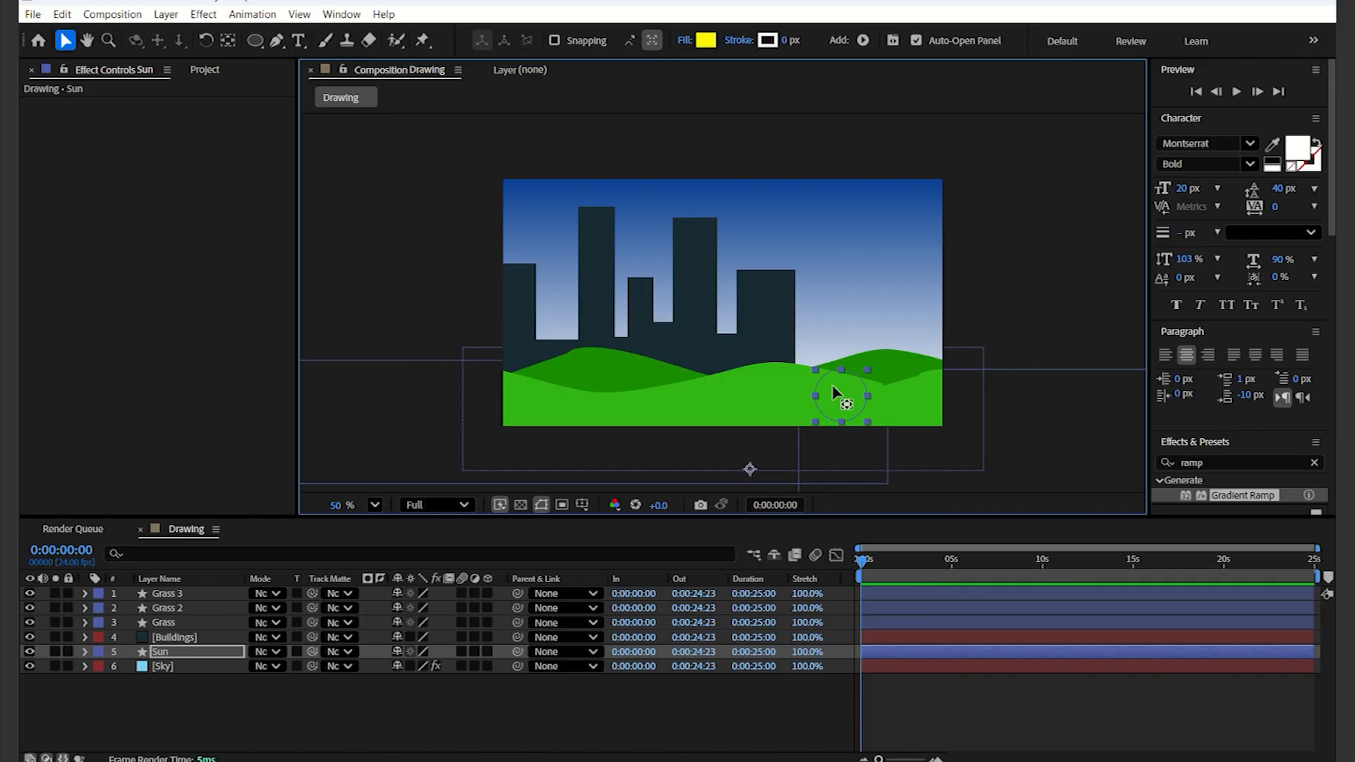
Move the Sun layer's anchor point to the centre of the circle with the Pan Behind tool, then close the floating Properties window
{"action": "key", "text": "y"}
{"action": "left_click_drag", "start_coordinate": [756, 469], "coordinate": [841, 397]}
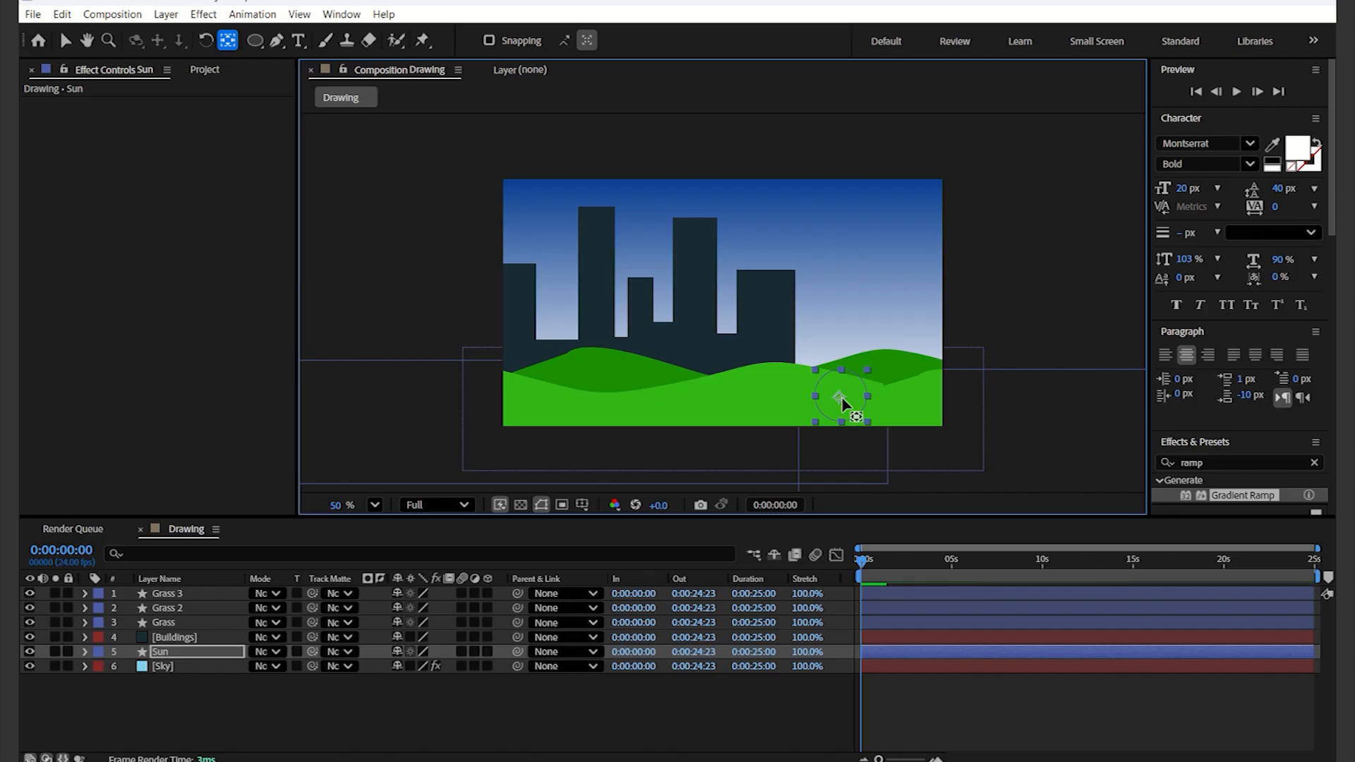
{"action": "key", "text": "v"}
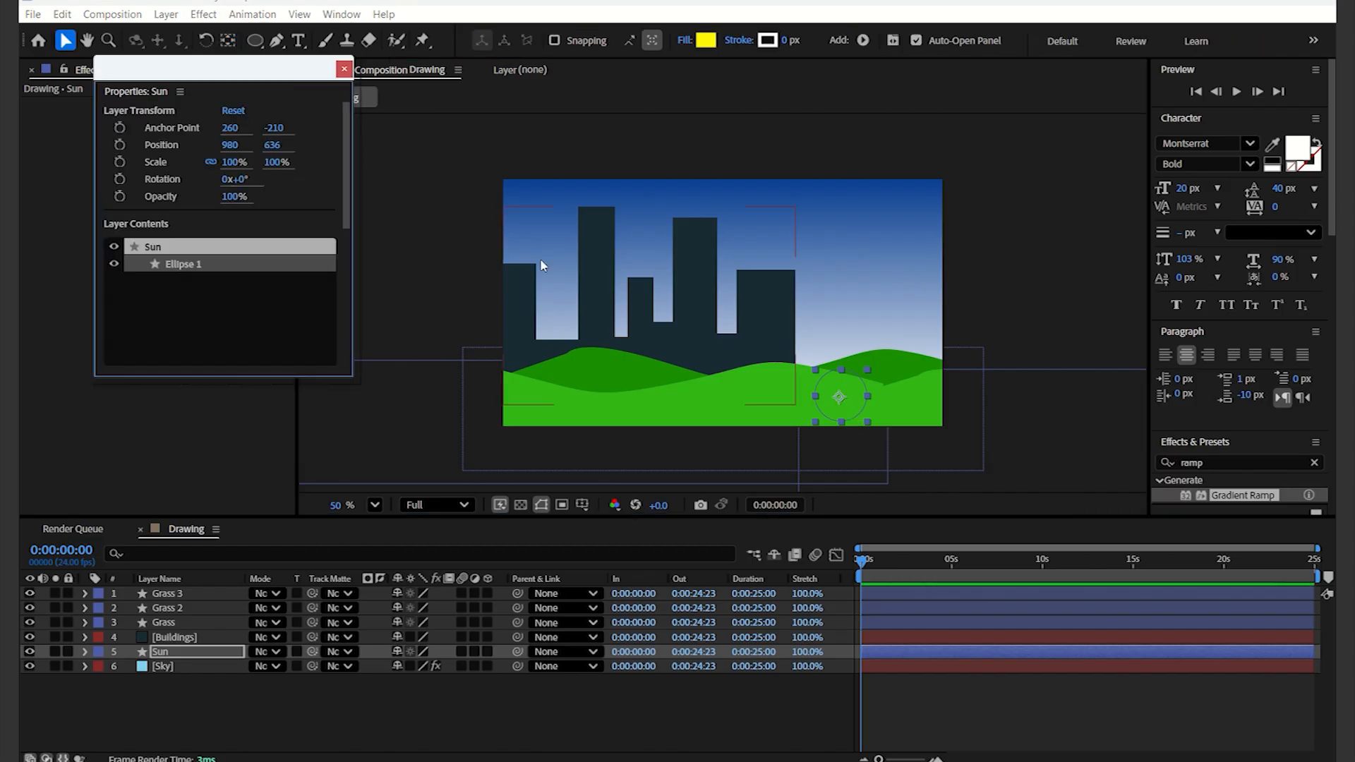
{"action": "left_click", "coordinate": [345, 70]}
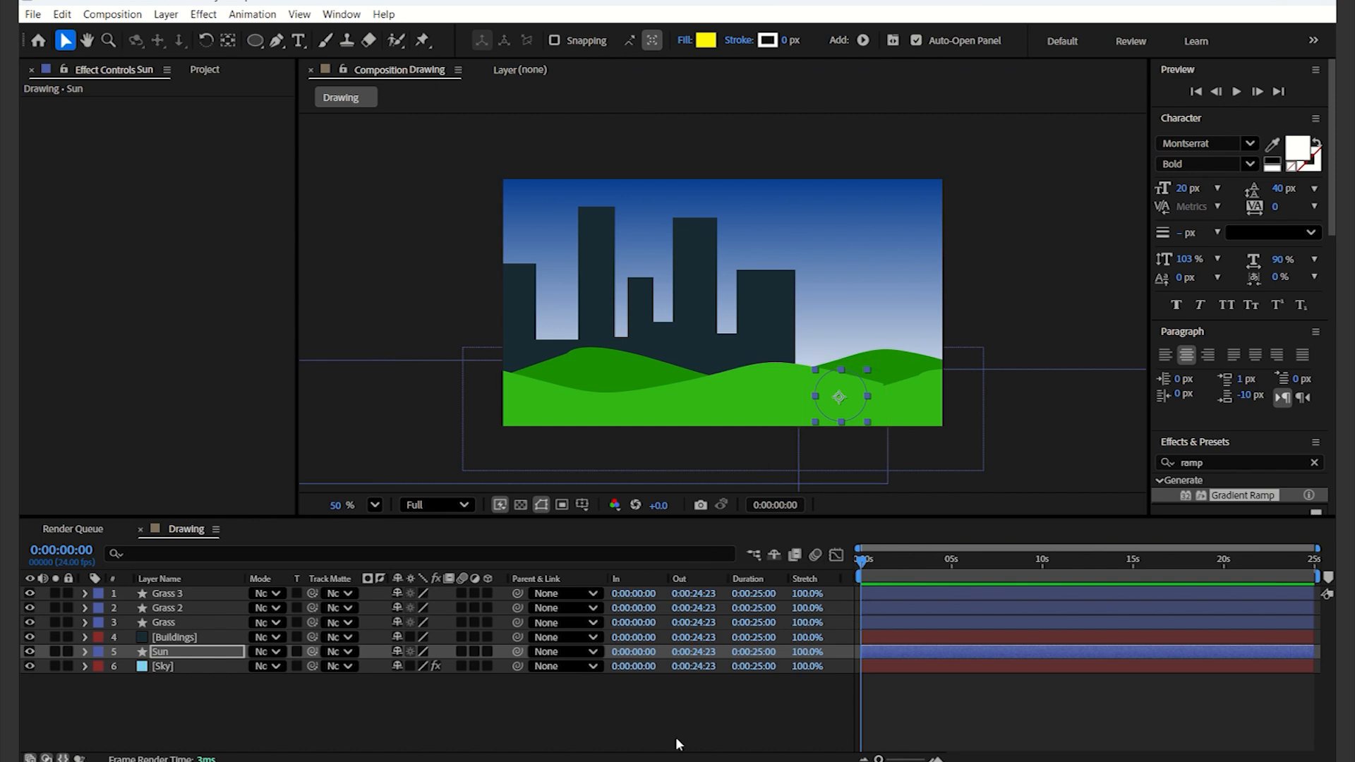
Keyframe the Sun's Position at 0 seconds behind the hills and at 10 seconds straight up in the sky, at about 974, 144
{"action": "key", "text": "p"}
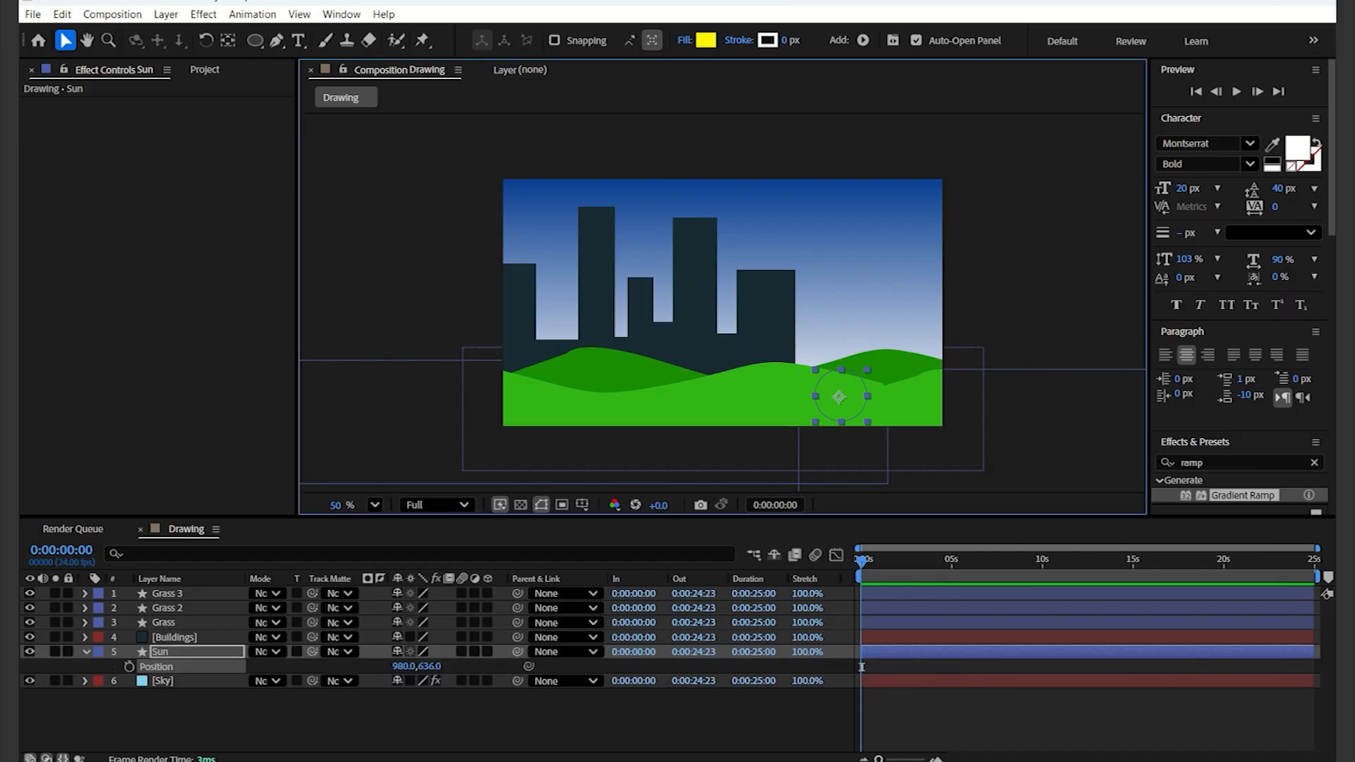
{"action": "left_click", "coordinate": [129, 666]}
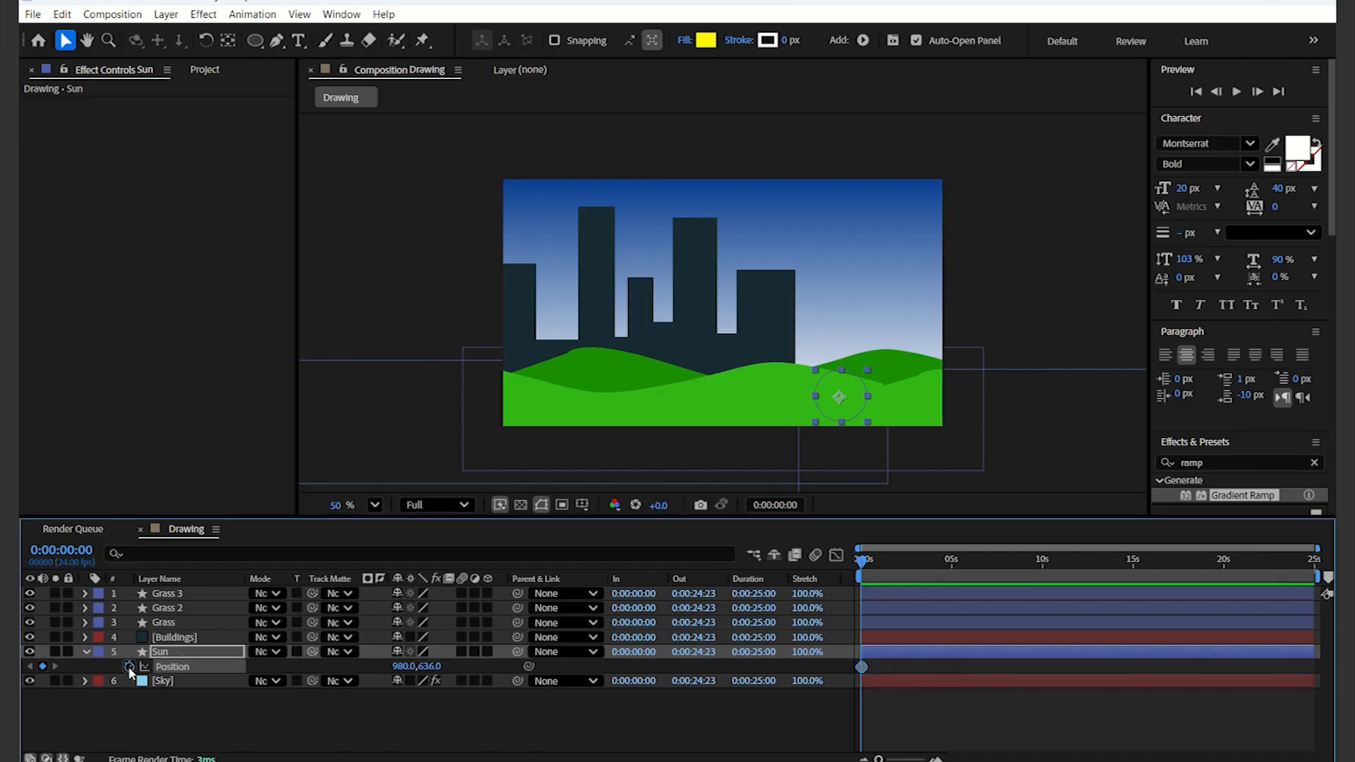
{"action": "left_click_drag", "start_coordinate": [871, 562], "coordinate": [1045, 566]}
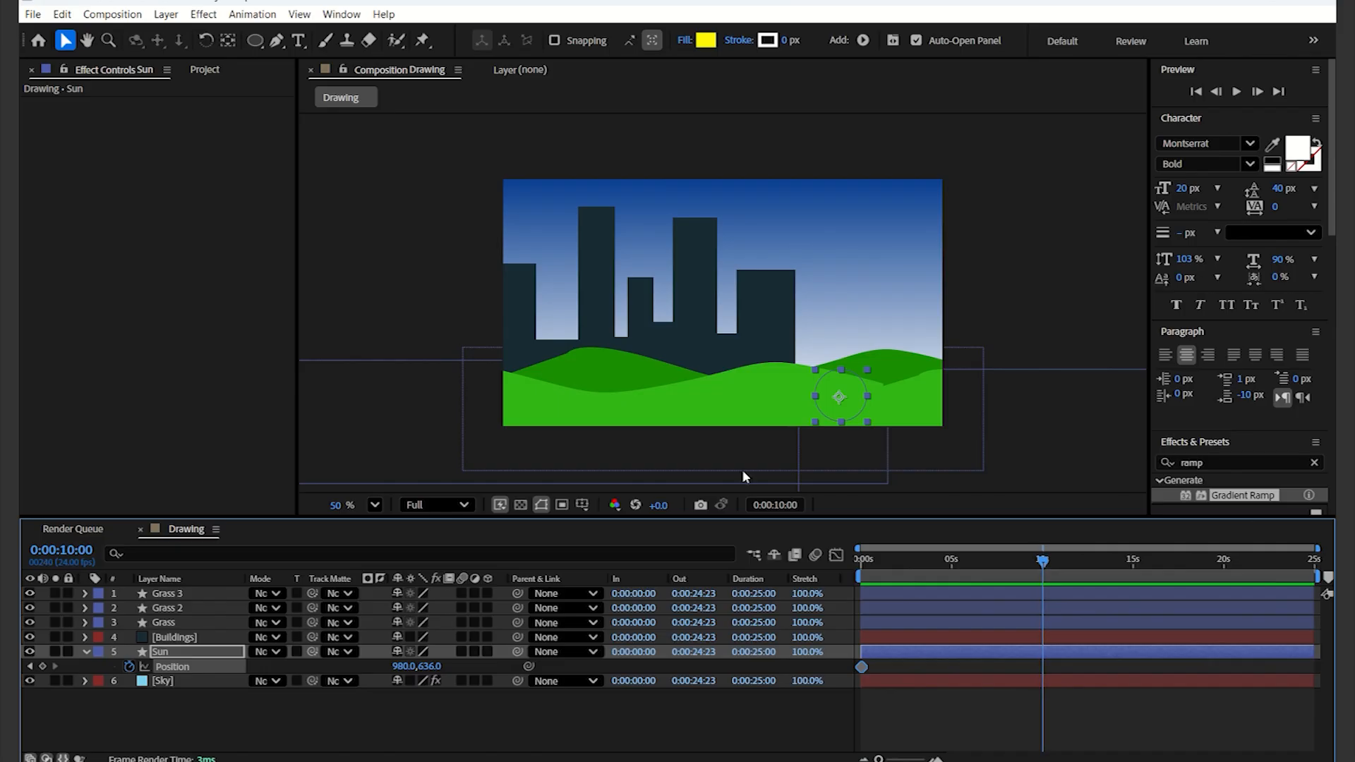
{"action": "left_click_drag", "start_coordinate": [852, 404], "coordinate": [851, 240]}
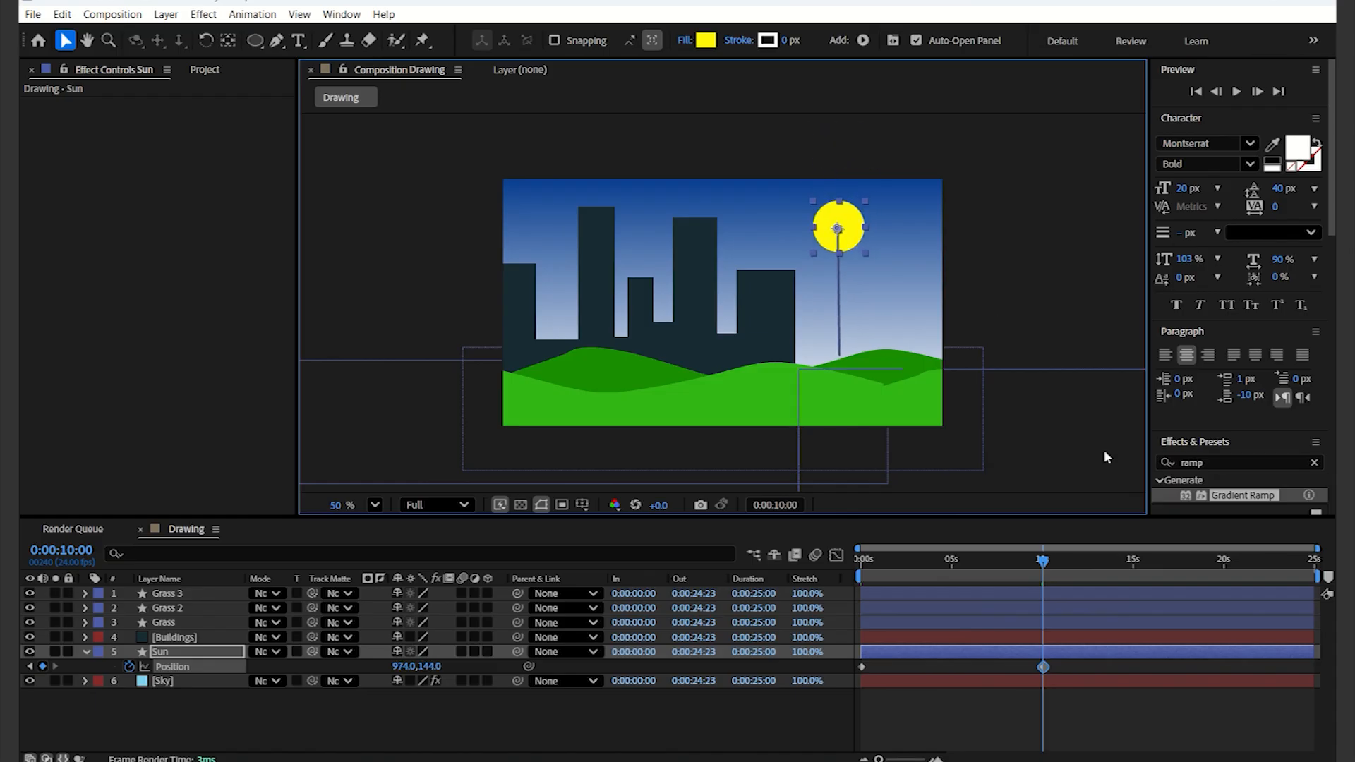
Preview the sun's rise from the start of the composition, stopping playback after the second Position keyframe
{"action": "left_click_drag", "start_coordinate": [1039, 563], "coordinate": [667, 607]}
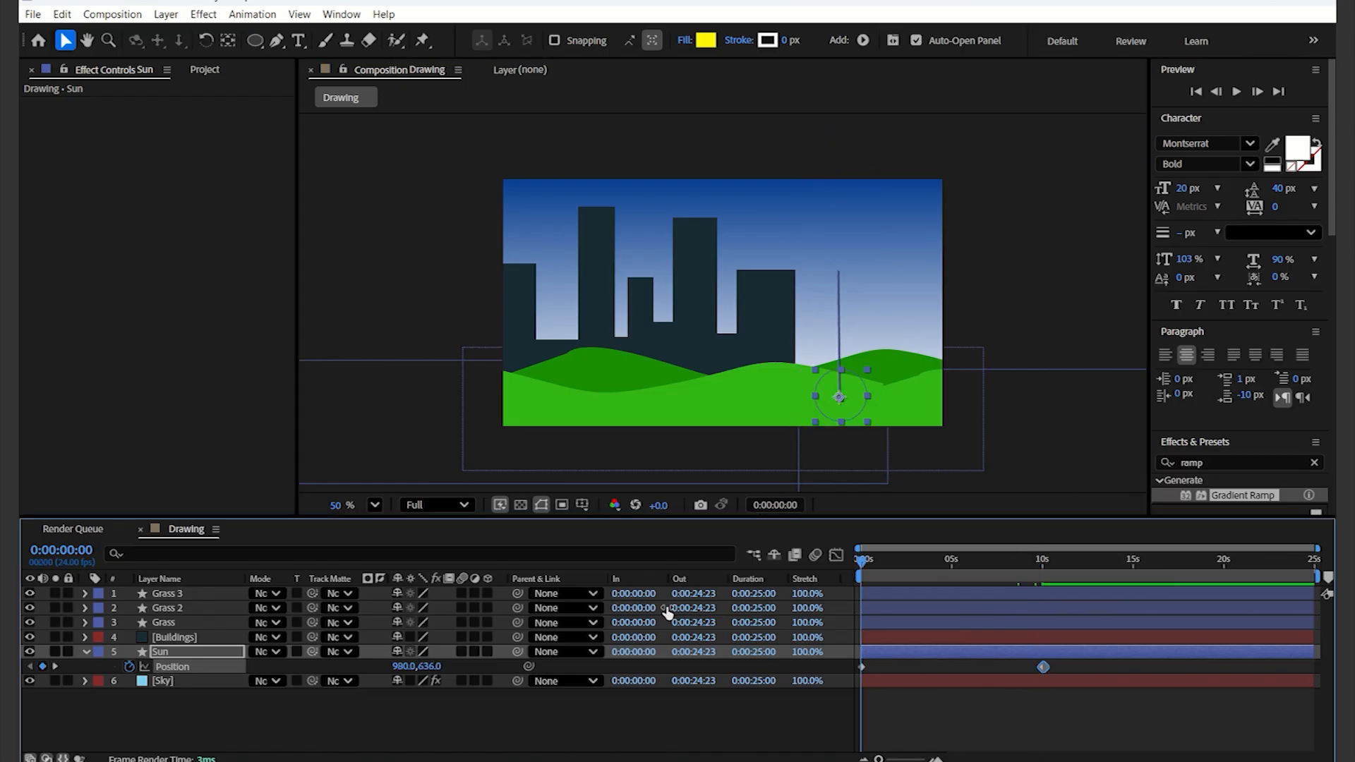
{"action": "left_click", "coordinate": [574, 743]}
{"action": "key", "text": "space"}
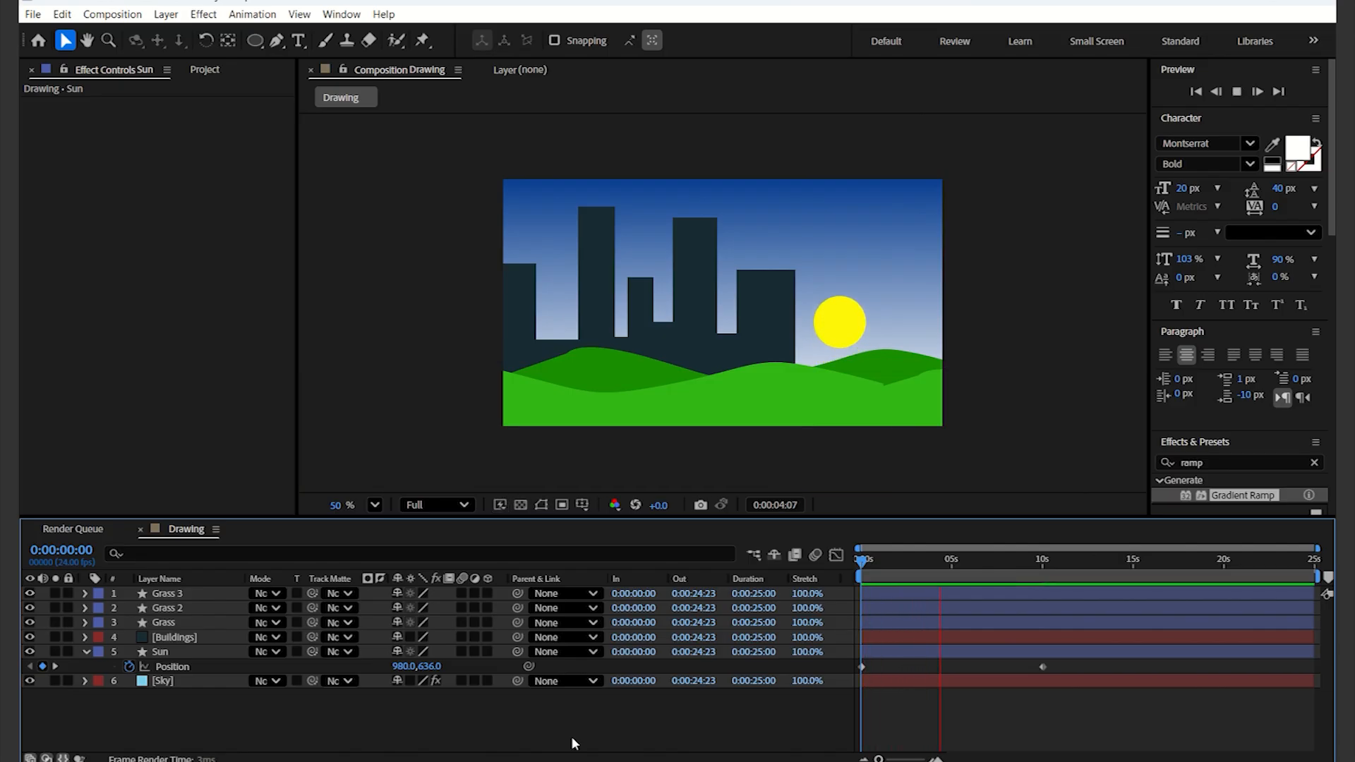
{"action": "key", "text": "space"}
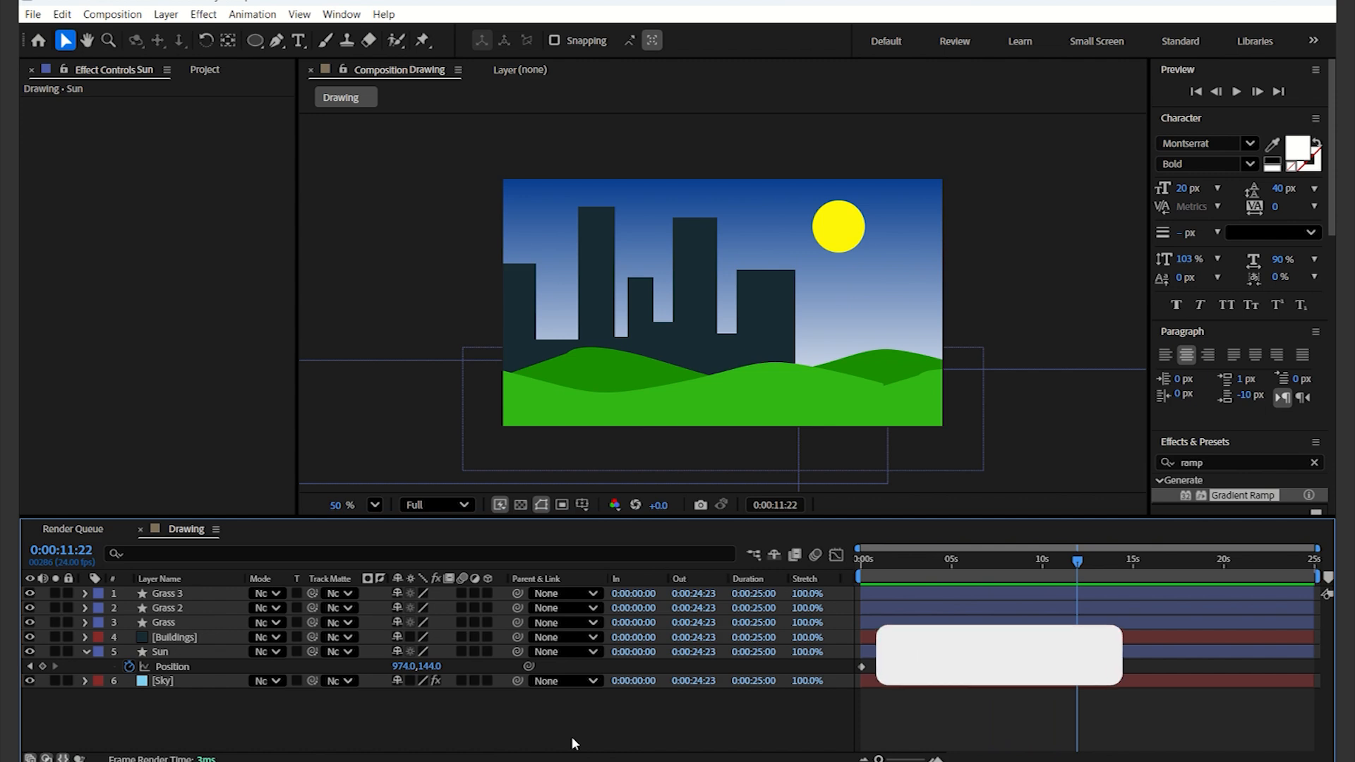